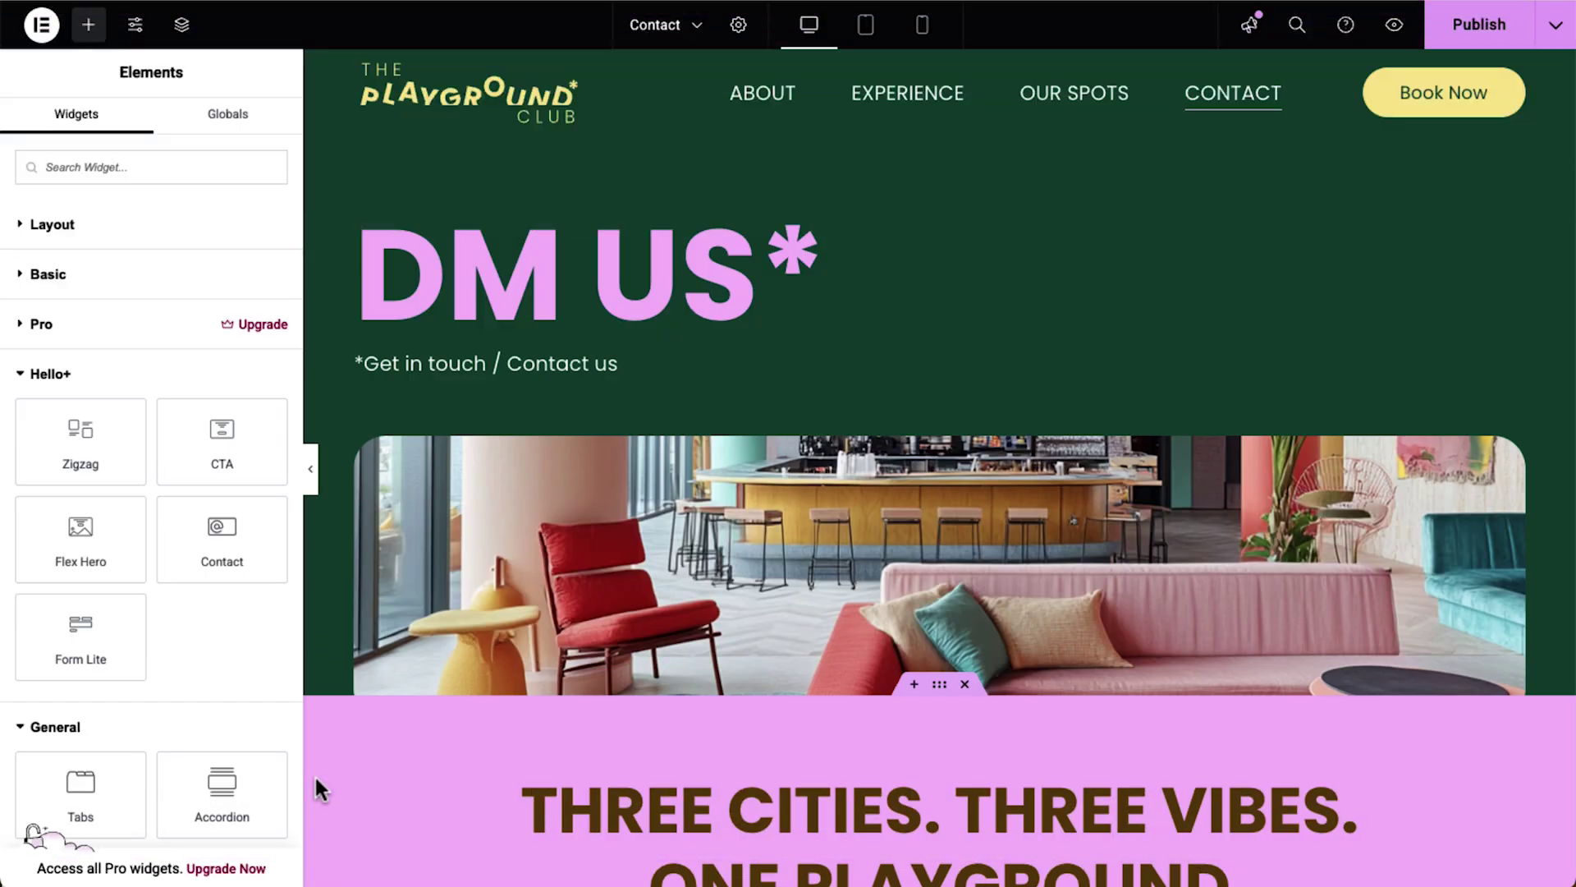
# Scroll the Elements panel down to the Hello+ widget category
pyautogui.scroll(-15, 314, 777)
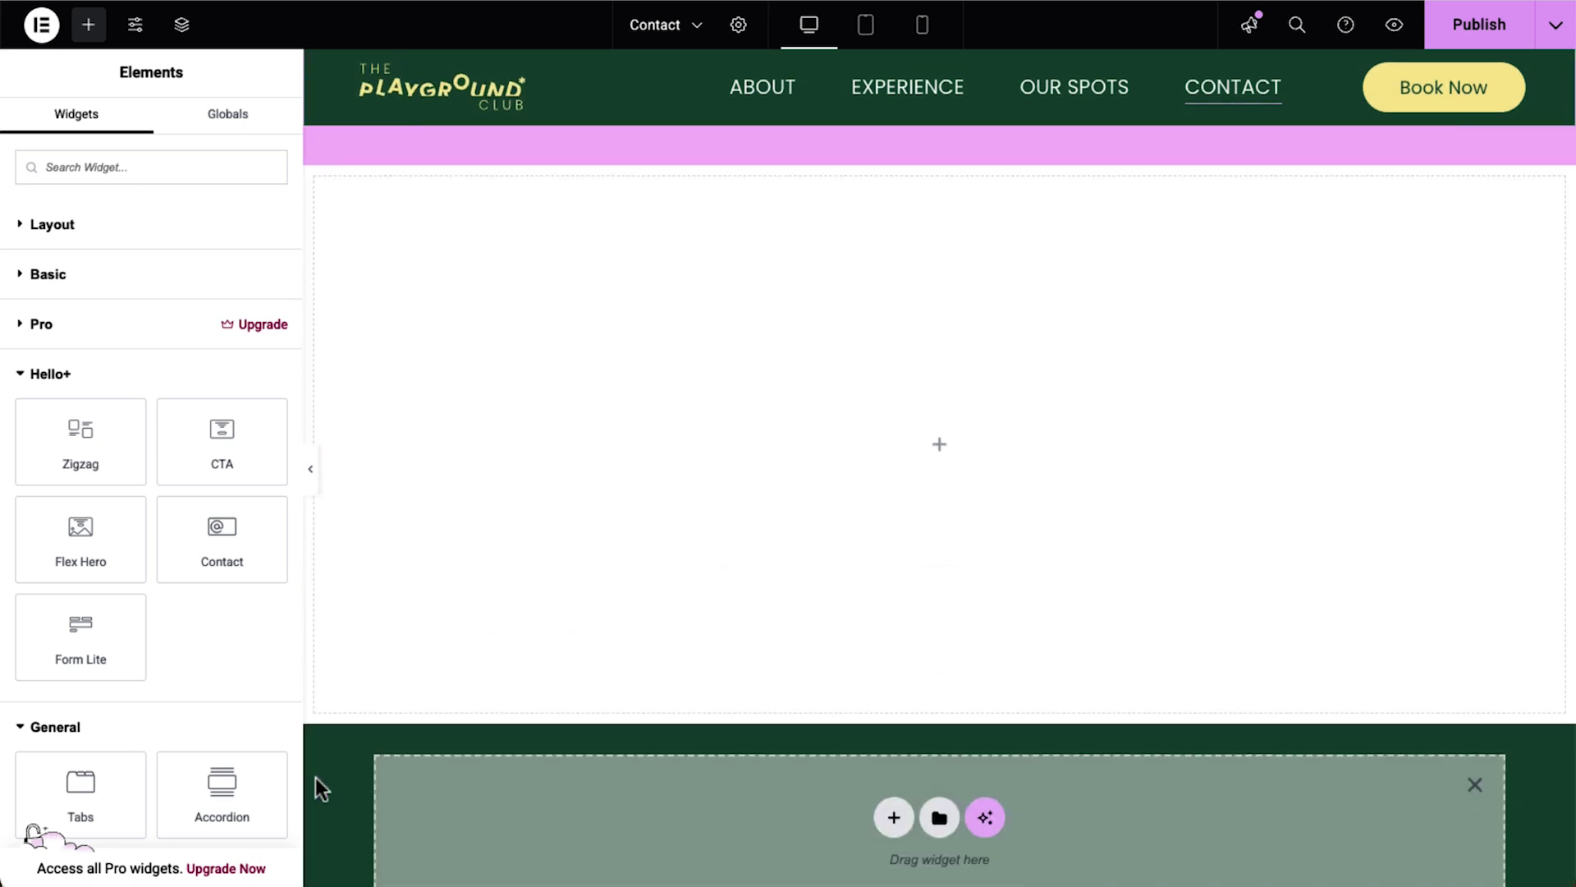
# Drop a Hello+ Contact widget into the empty container and set the Touchpoint layout with the map below
pyautogui.moveTo(209, 552); pyautogui.dragTo(555, 493)
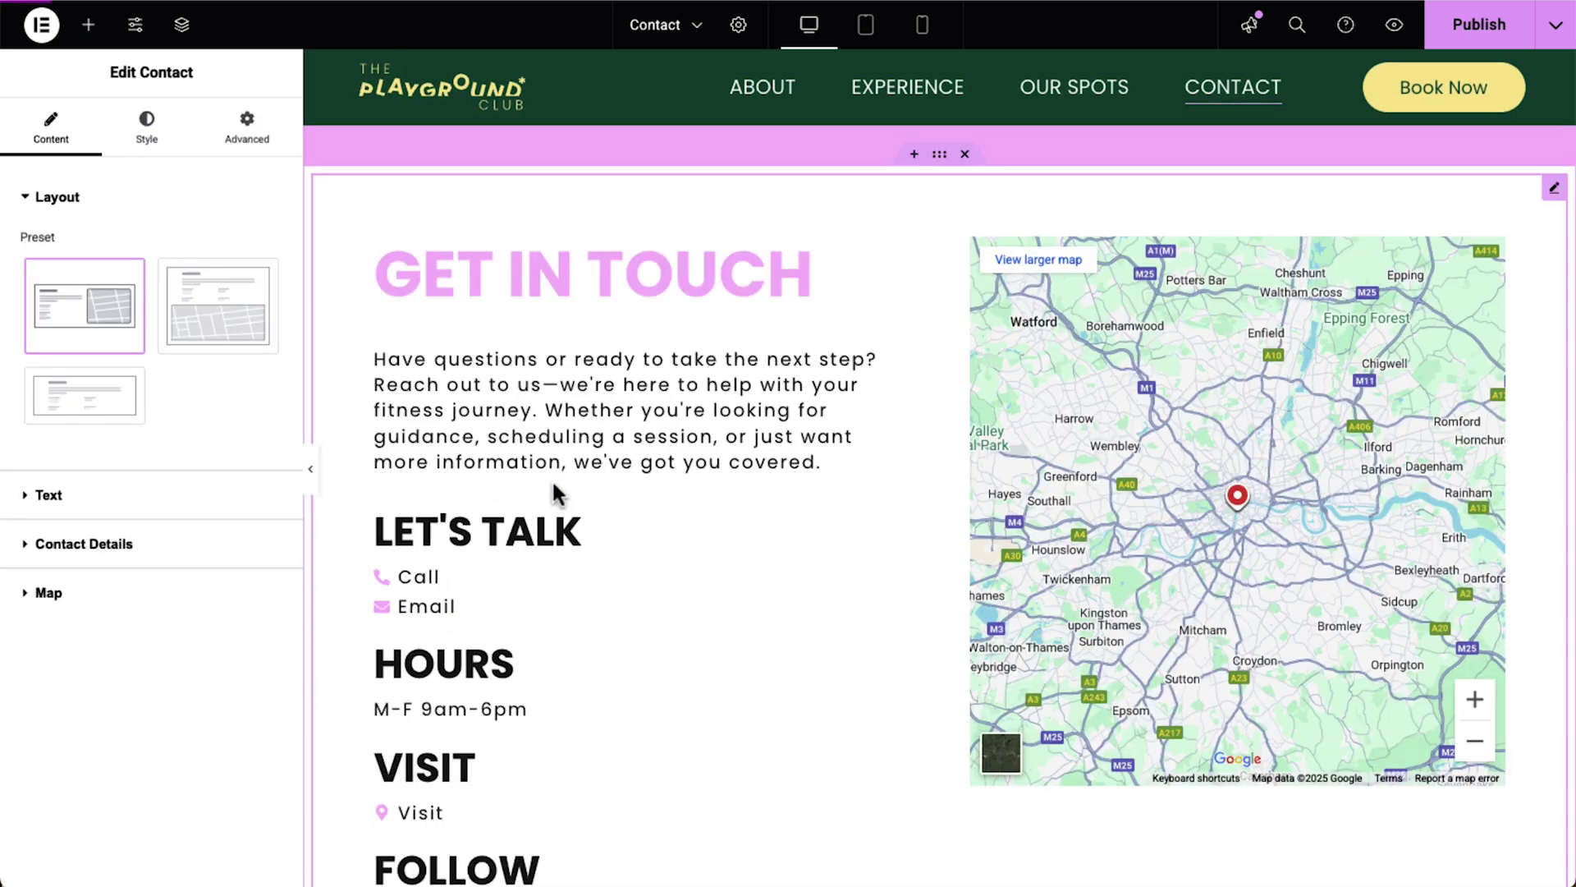
pyautogui.click(251, 320)
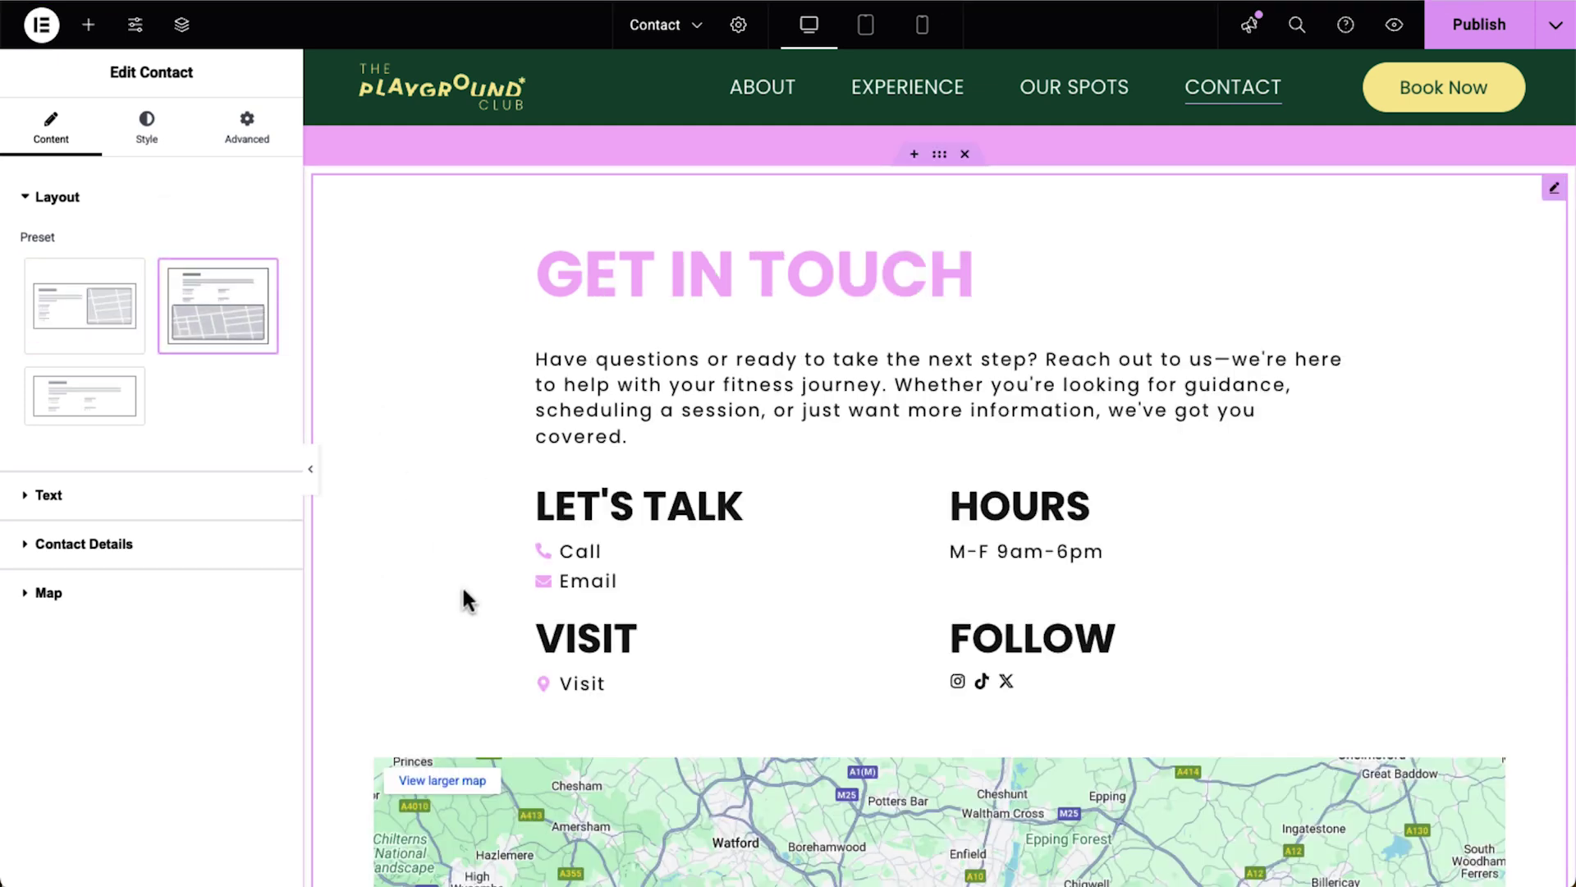
pyautogui.scroll(-1, 462, 585)
pyautogui.scroll(-4, 462, 584)
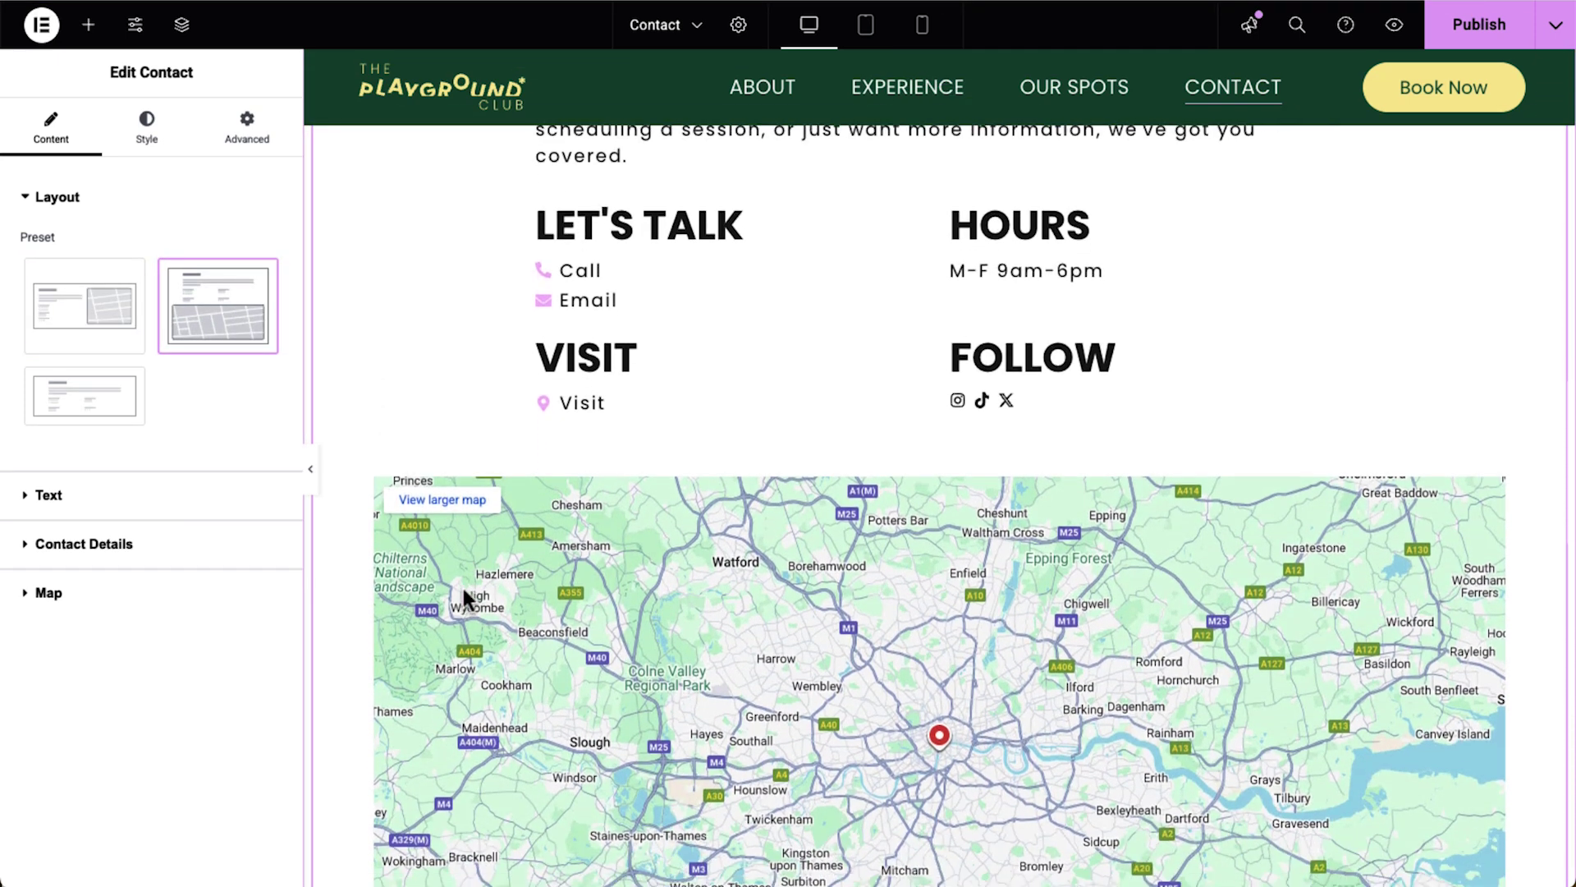
pyautogui.scroll(3, 462, 587)
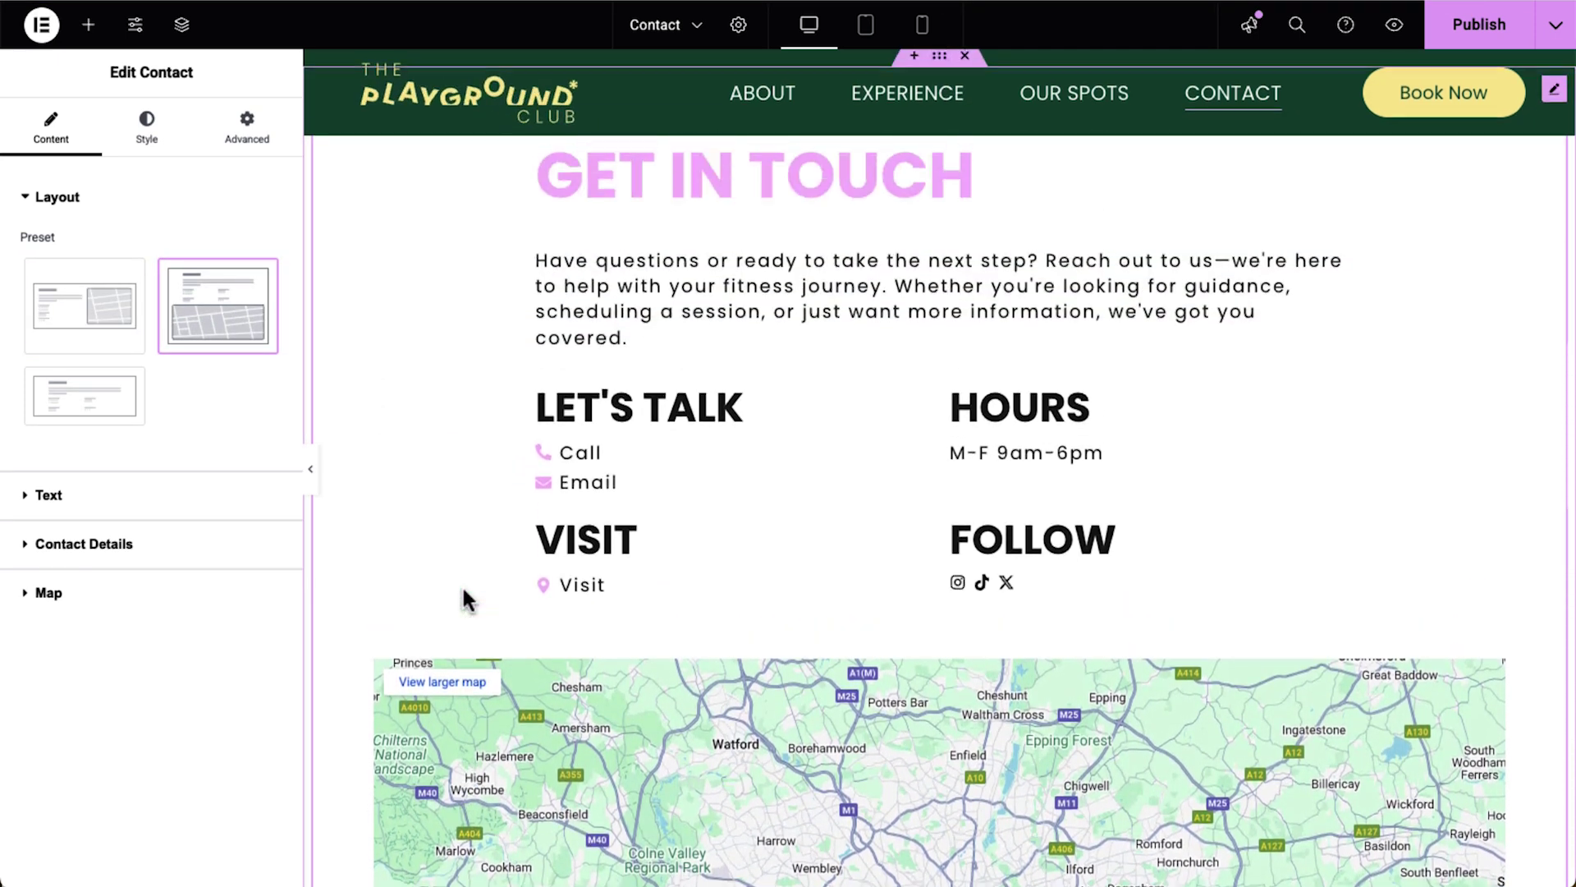
pyautogui.click(103, 399)
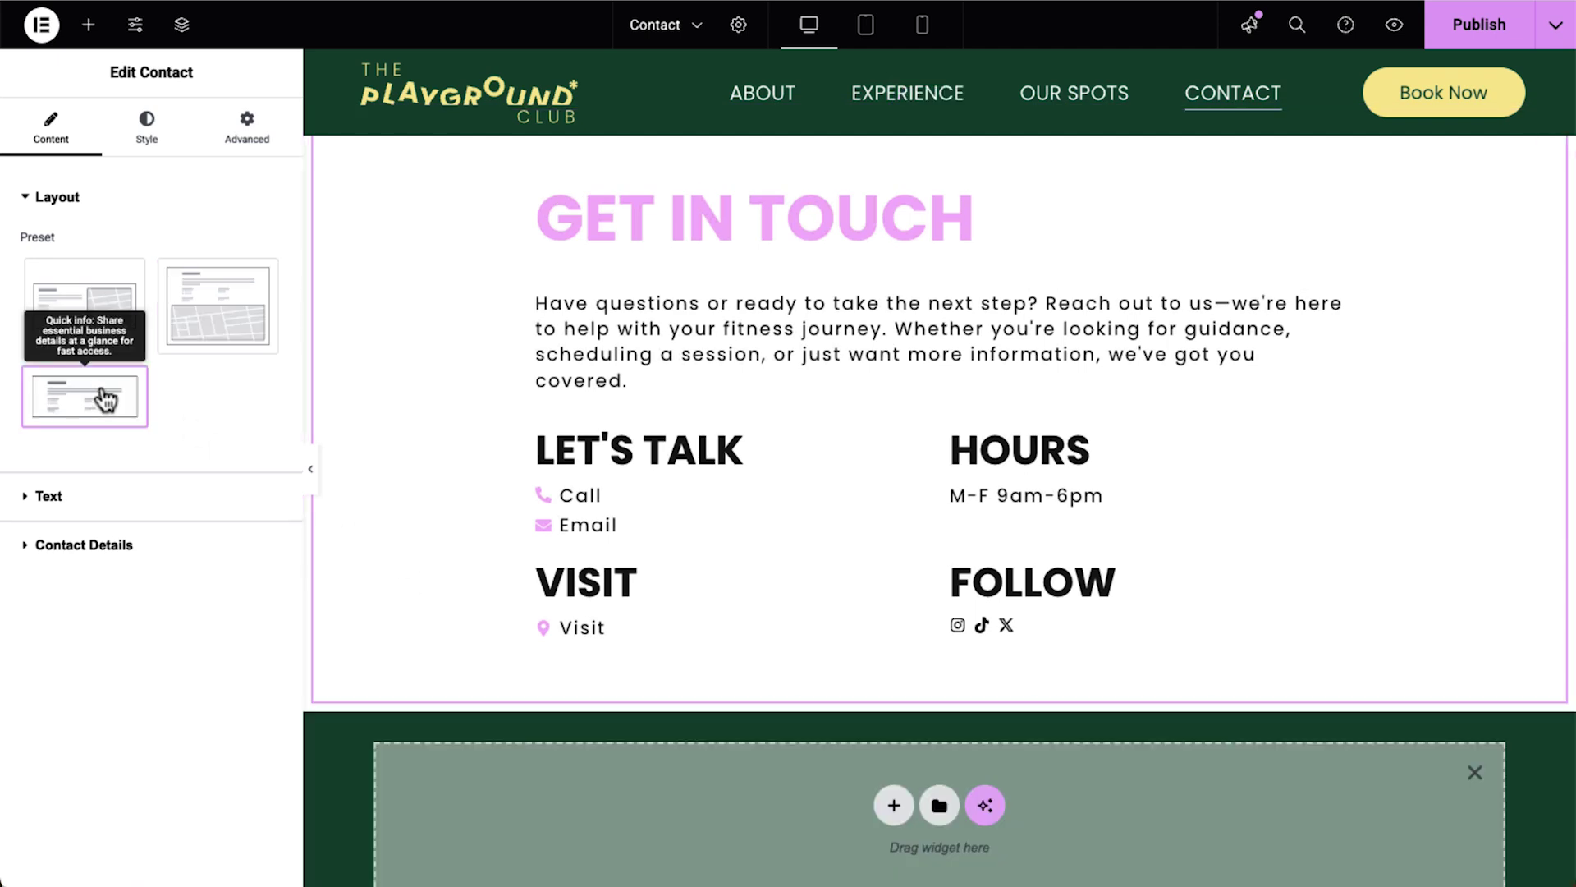
pyautogui.click(200, 330)
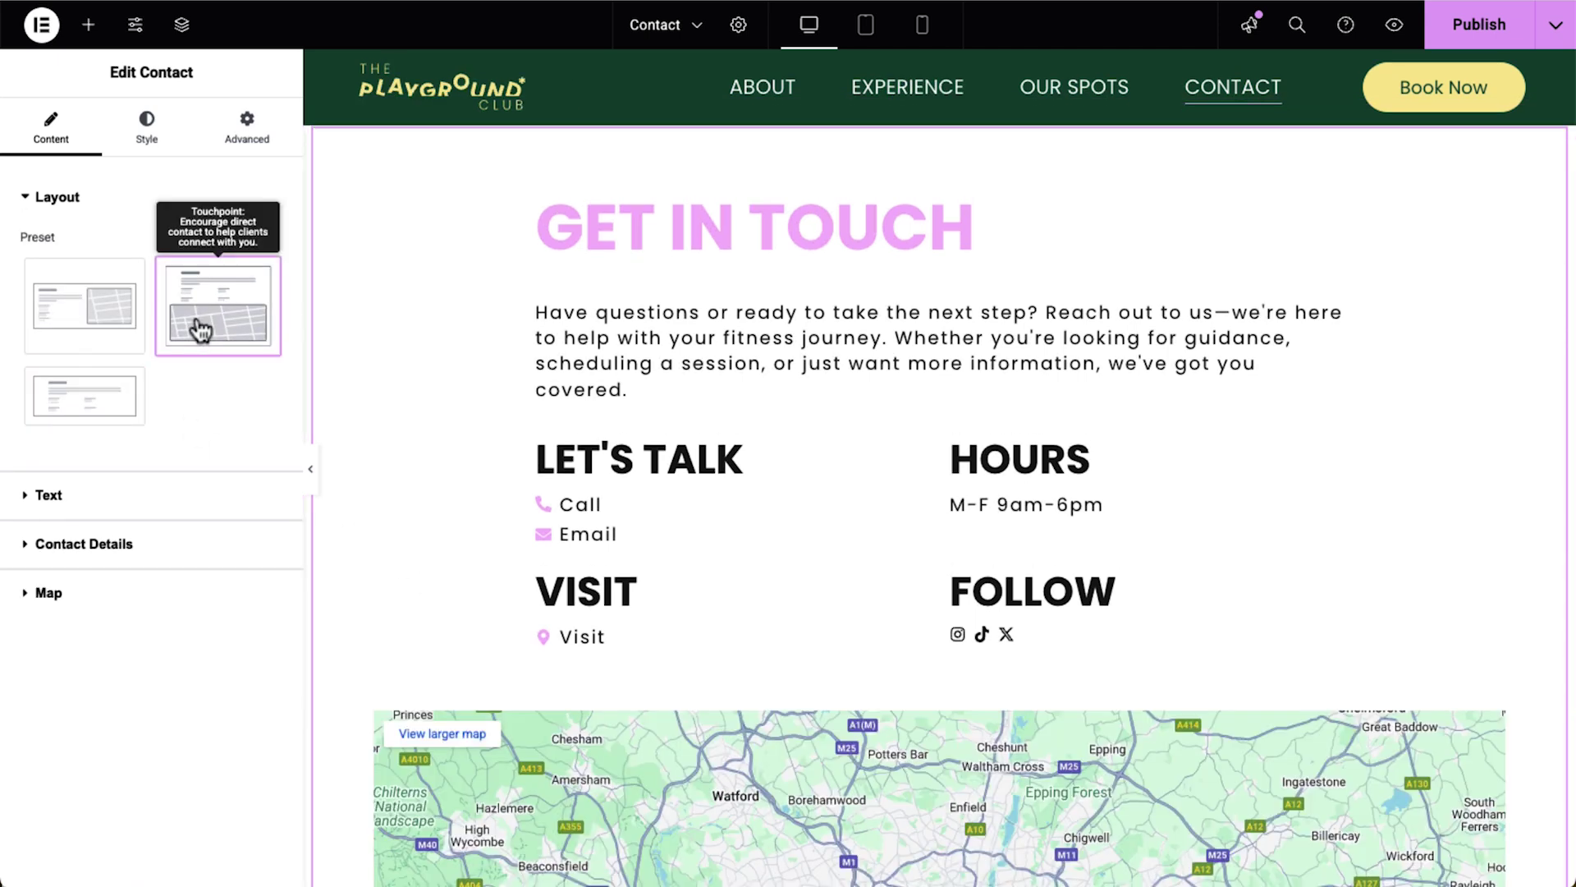
pyautogui.click(138, 497)
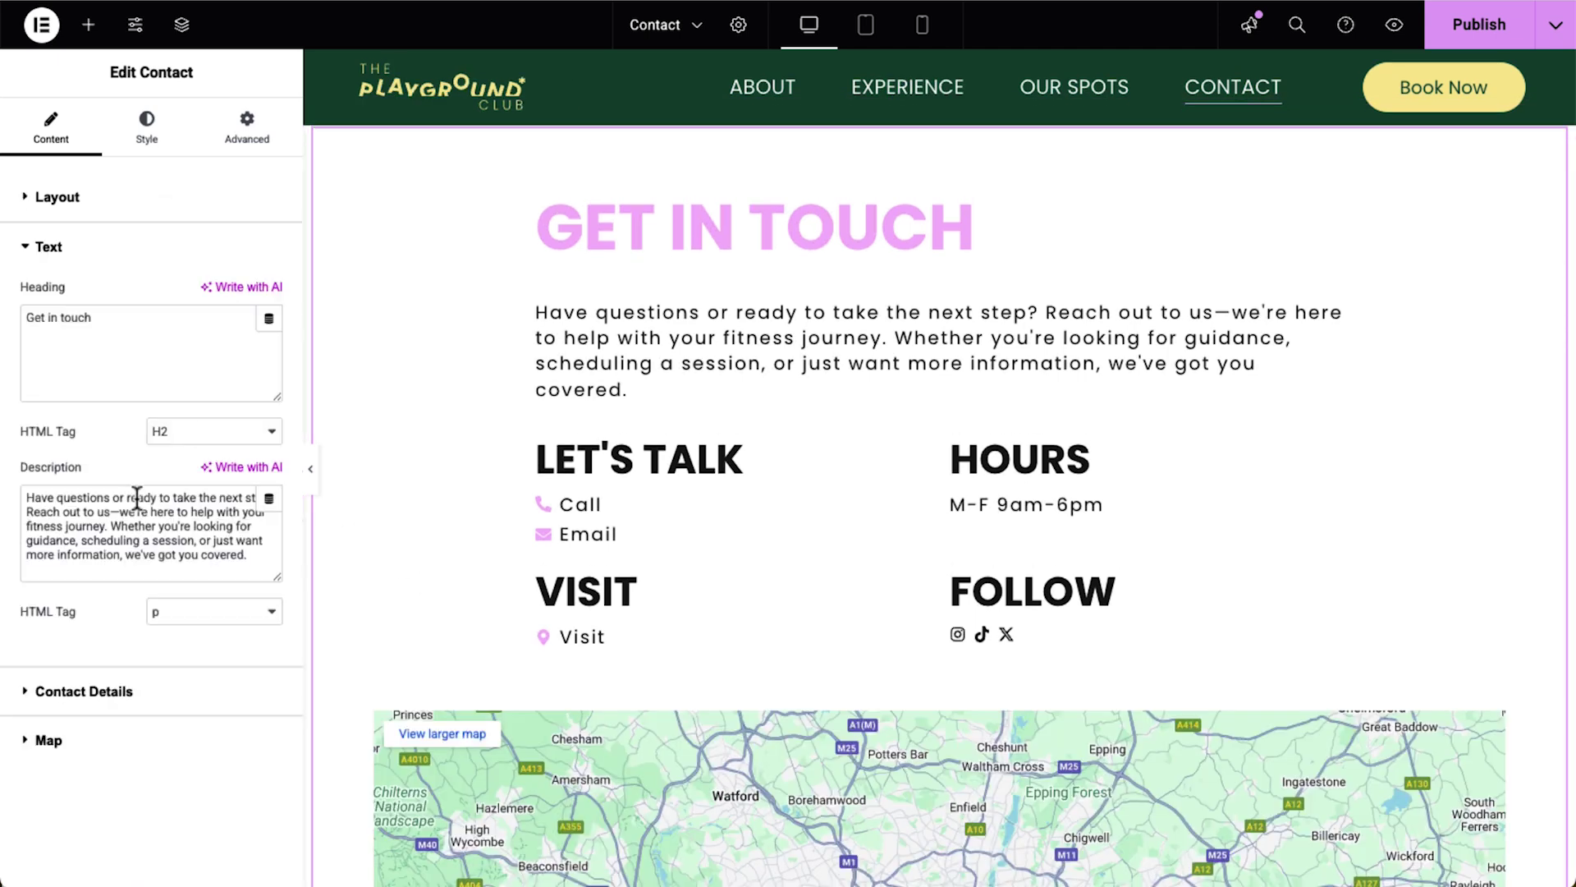
# Change the heading to 'find us.' and paste a new description about London, Paris and Amsterdam
pyautogui.click(118, 373)
pyautogui.hotkey('ctrl', 'a')
pyautogui.write('find us.')
pyautogui.click(264, 564)
pyautogui.hotkey('ctrl', 'a')
pyautogui.write("Whether you're planning your stay in London, Paris, or Amsterdam, our team is ready to assist you. Reach out for booking info, travel tips, or anything else—we'd love to hear from you!")
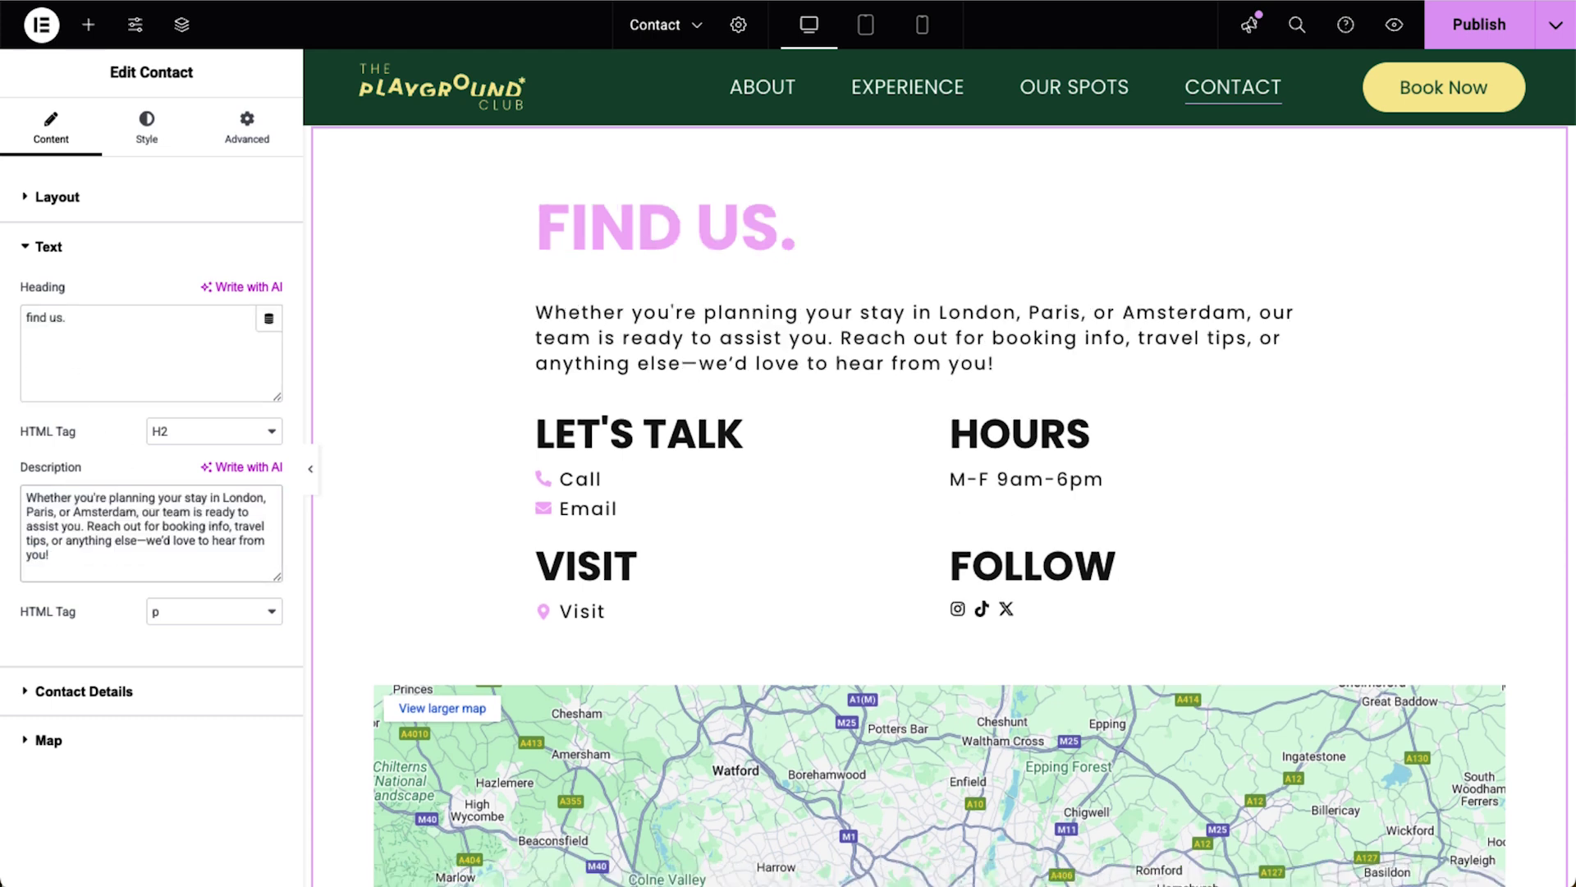
pyautogui.click(247, 697)
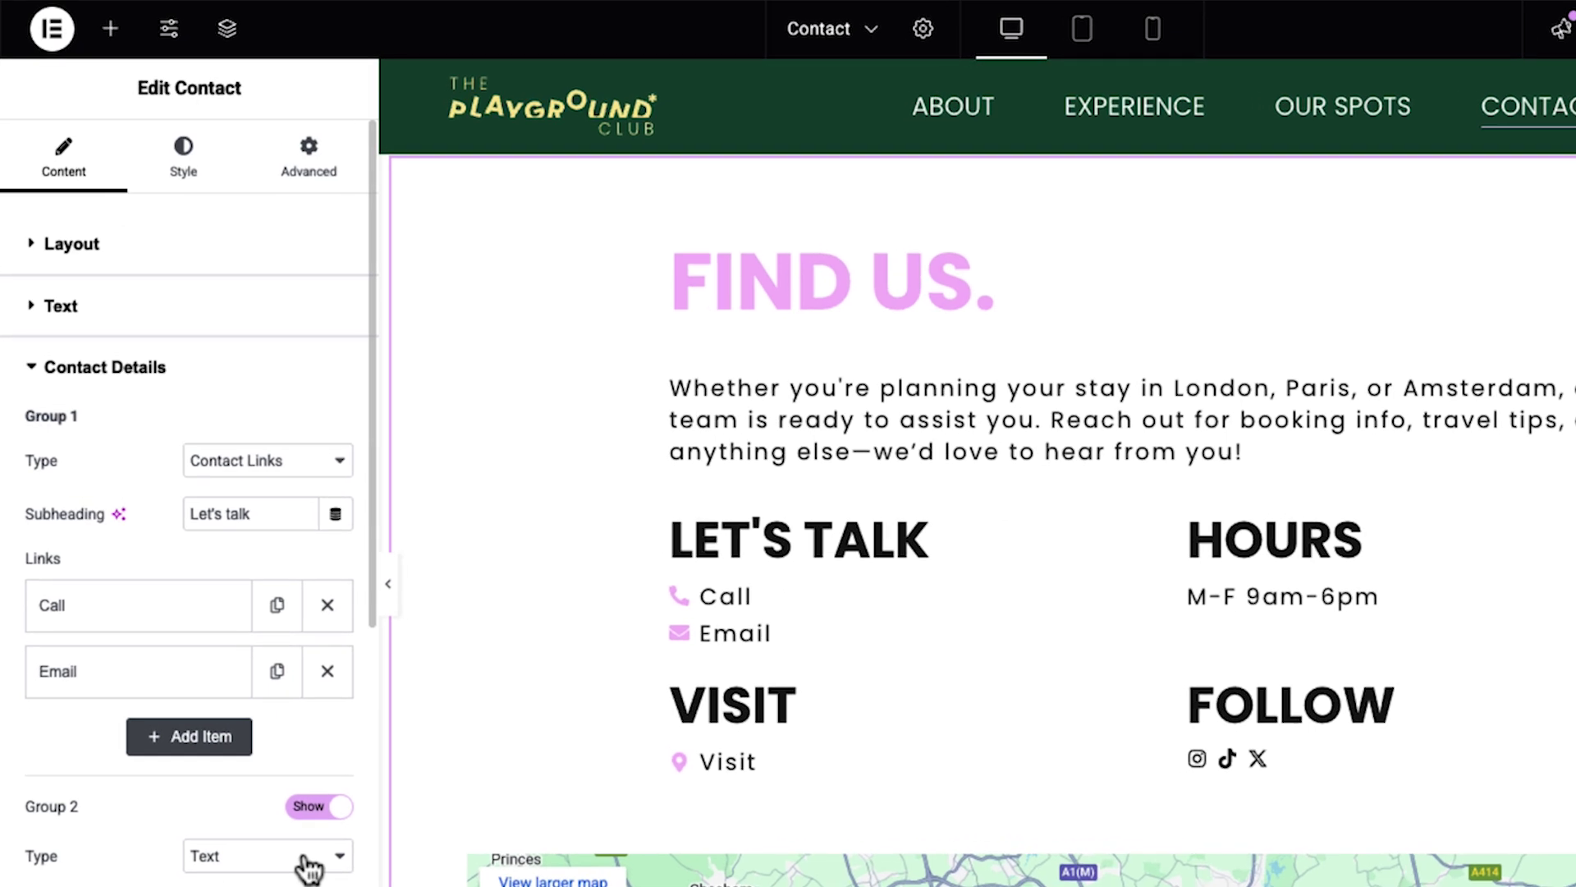
# Paste the phone number into the Call link and the club's email into the Email link
pyautogui.click(236, 611)
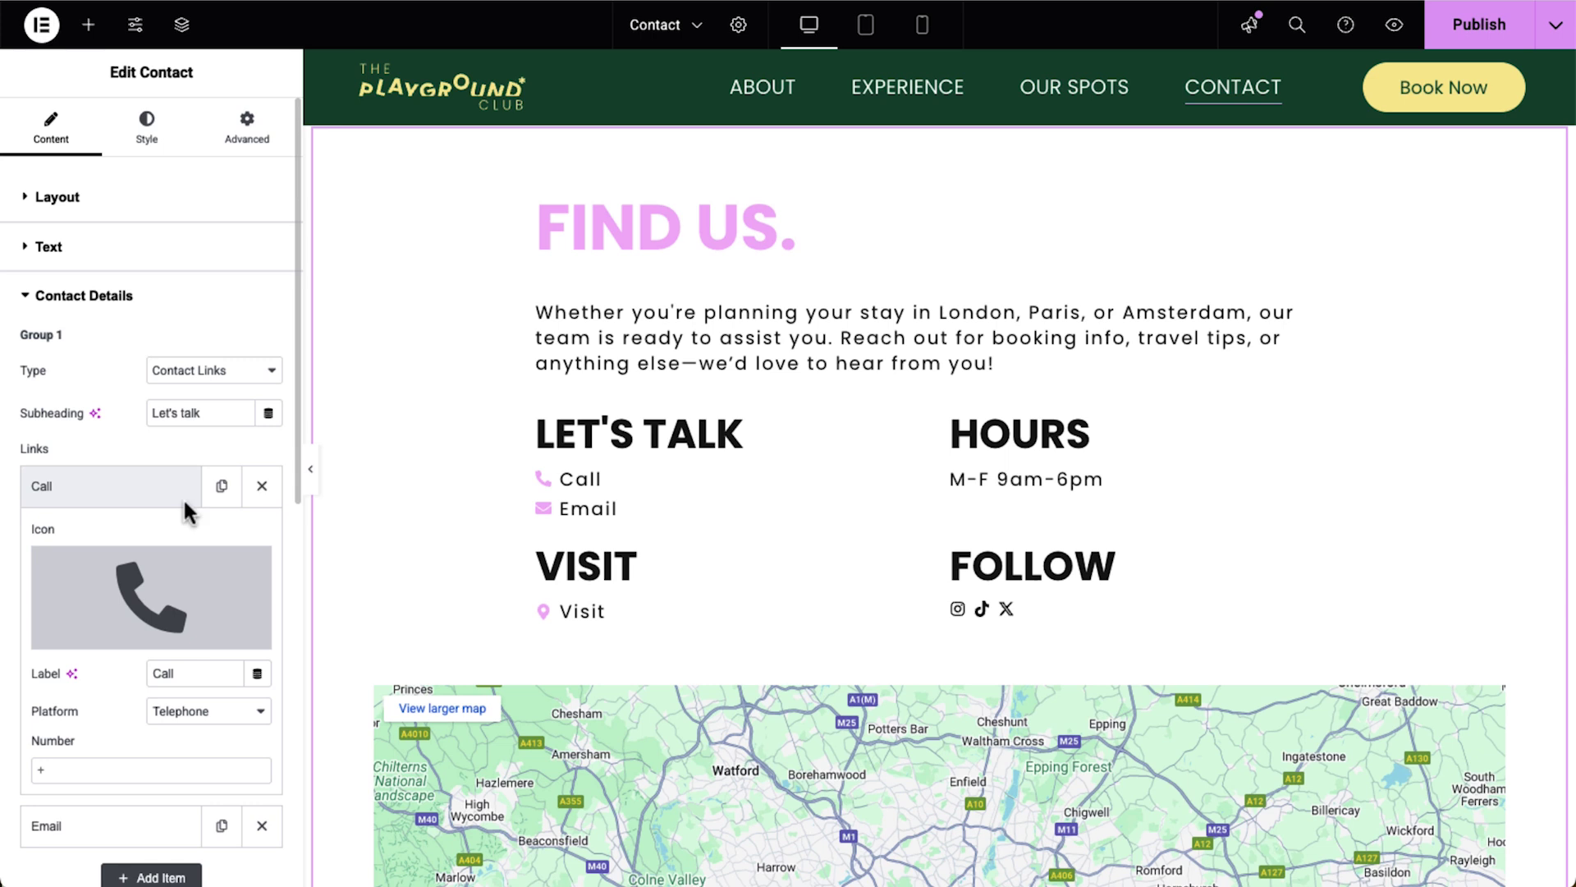
pyautogui.hotkey('ctrl', 'v')
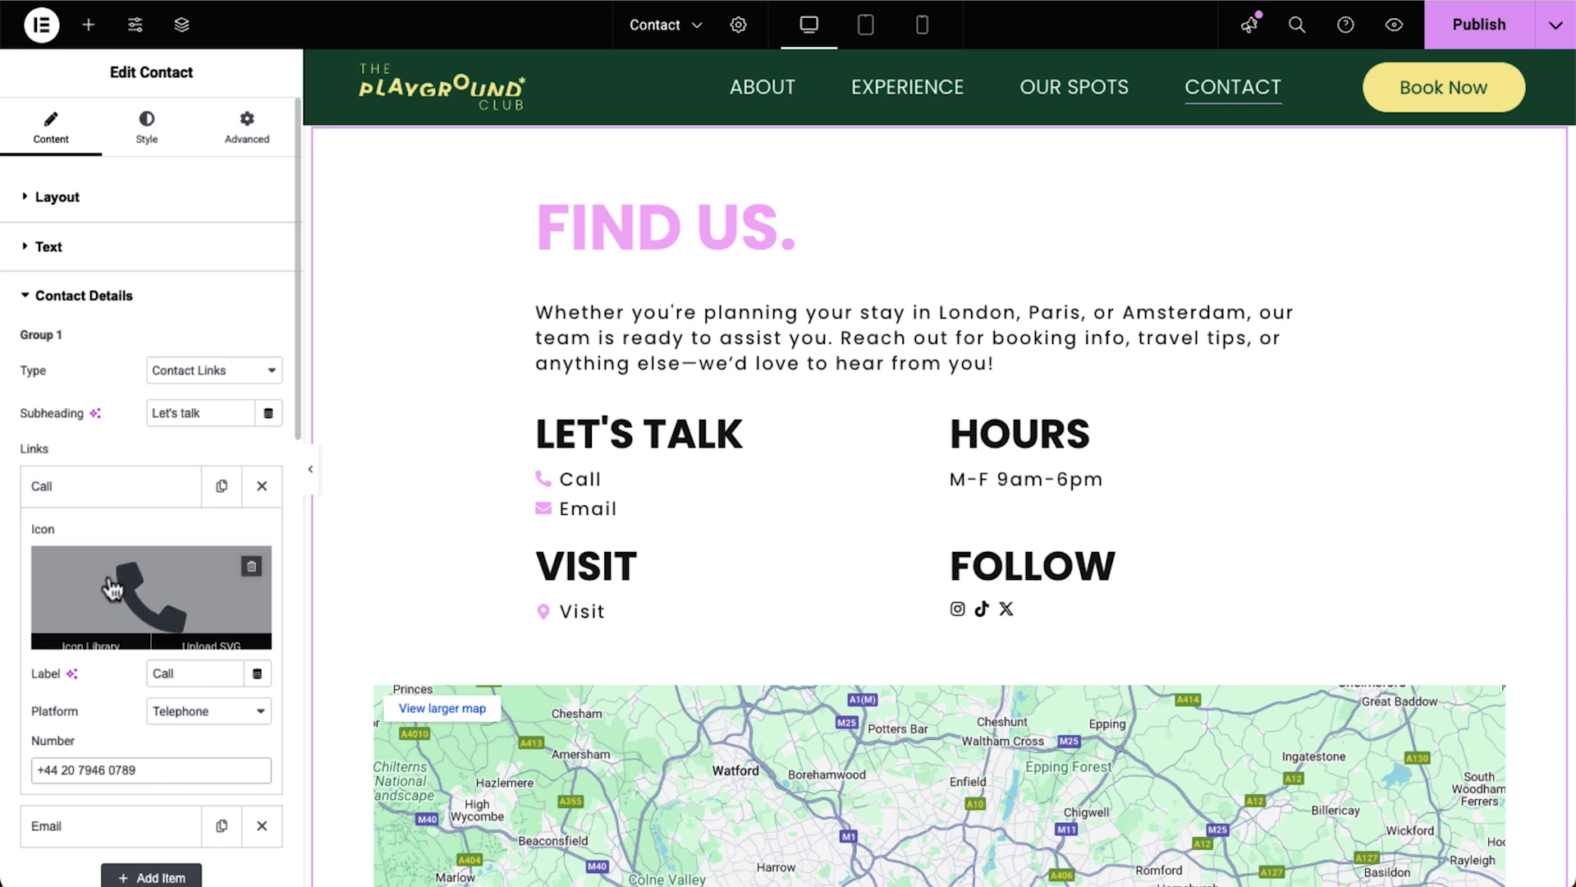
pyautogui.scroll(-4, 95, 459)
pyautogui.click(97, 548)
pyautogui.click(97, 538)
pyautogui.hotkey('ctrl', 'v')
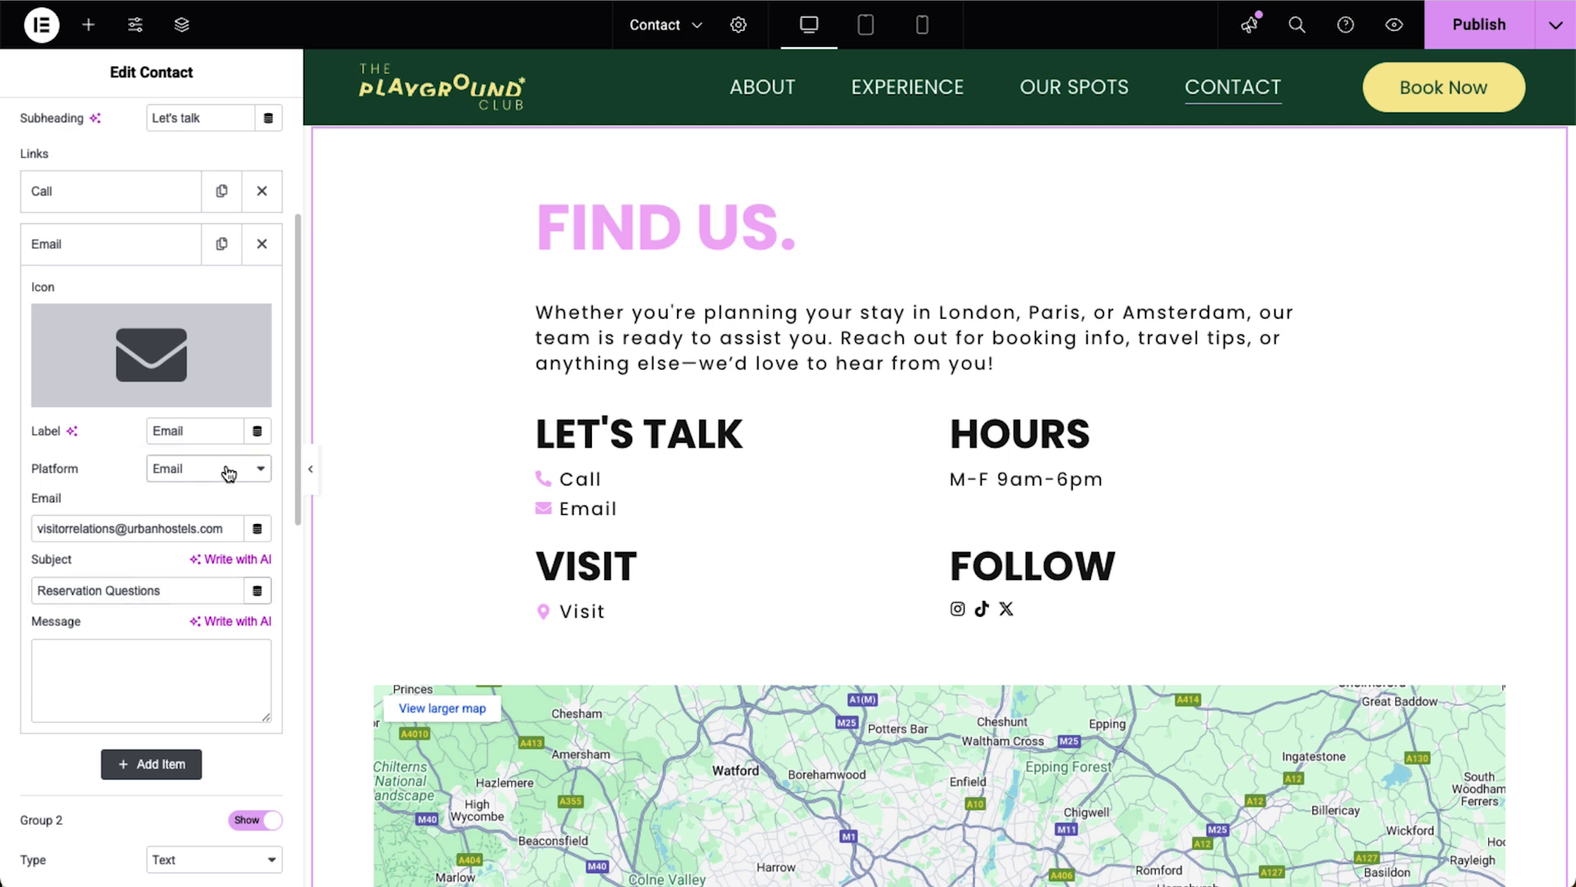
pyautogui.click(228, 472)
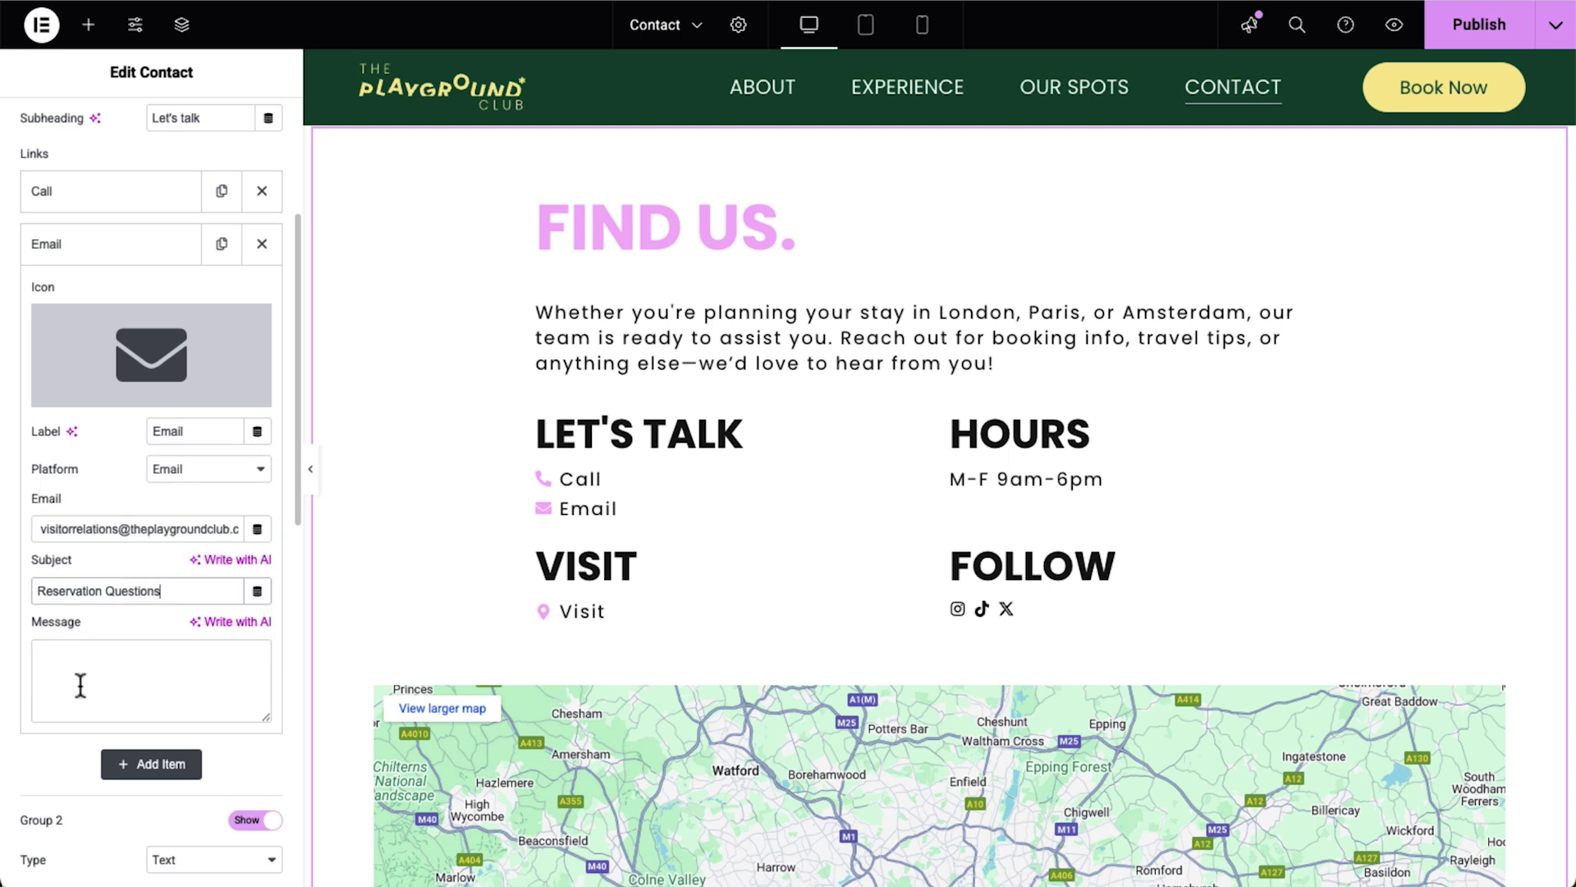
# Rename the Hours subheading to Contact Hours and add a Facebook item to the Follow icons
pyautogui.scroll(-5, 77, 688)
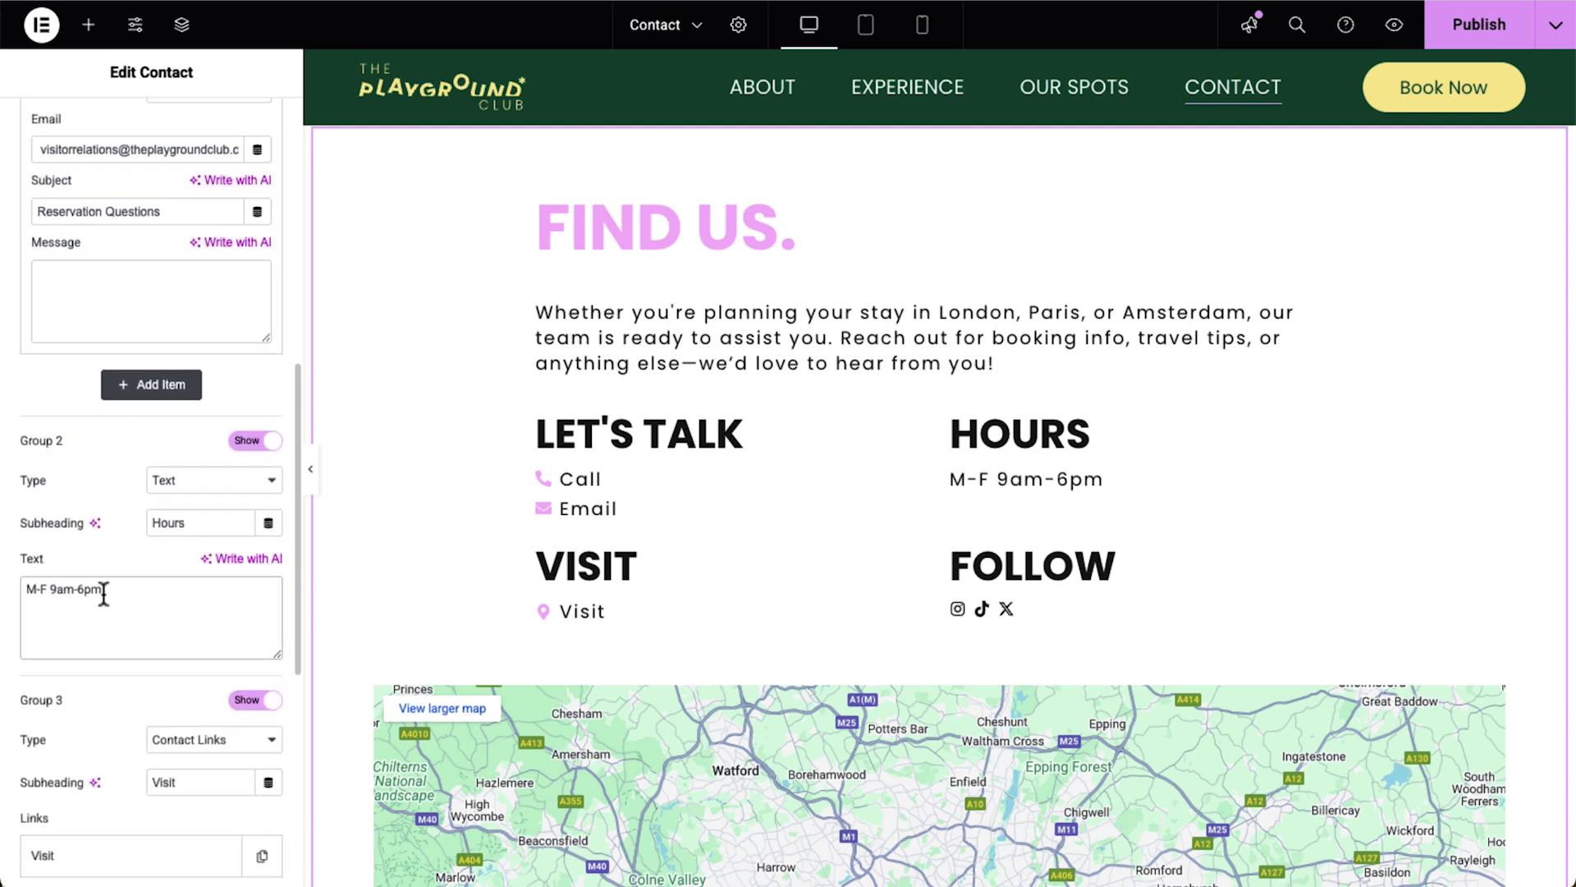
pyautogui.click(149, 522)
pyautogui.write('contact h')
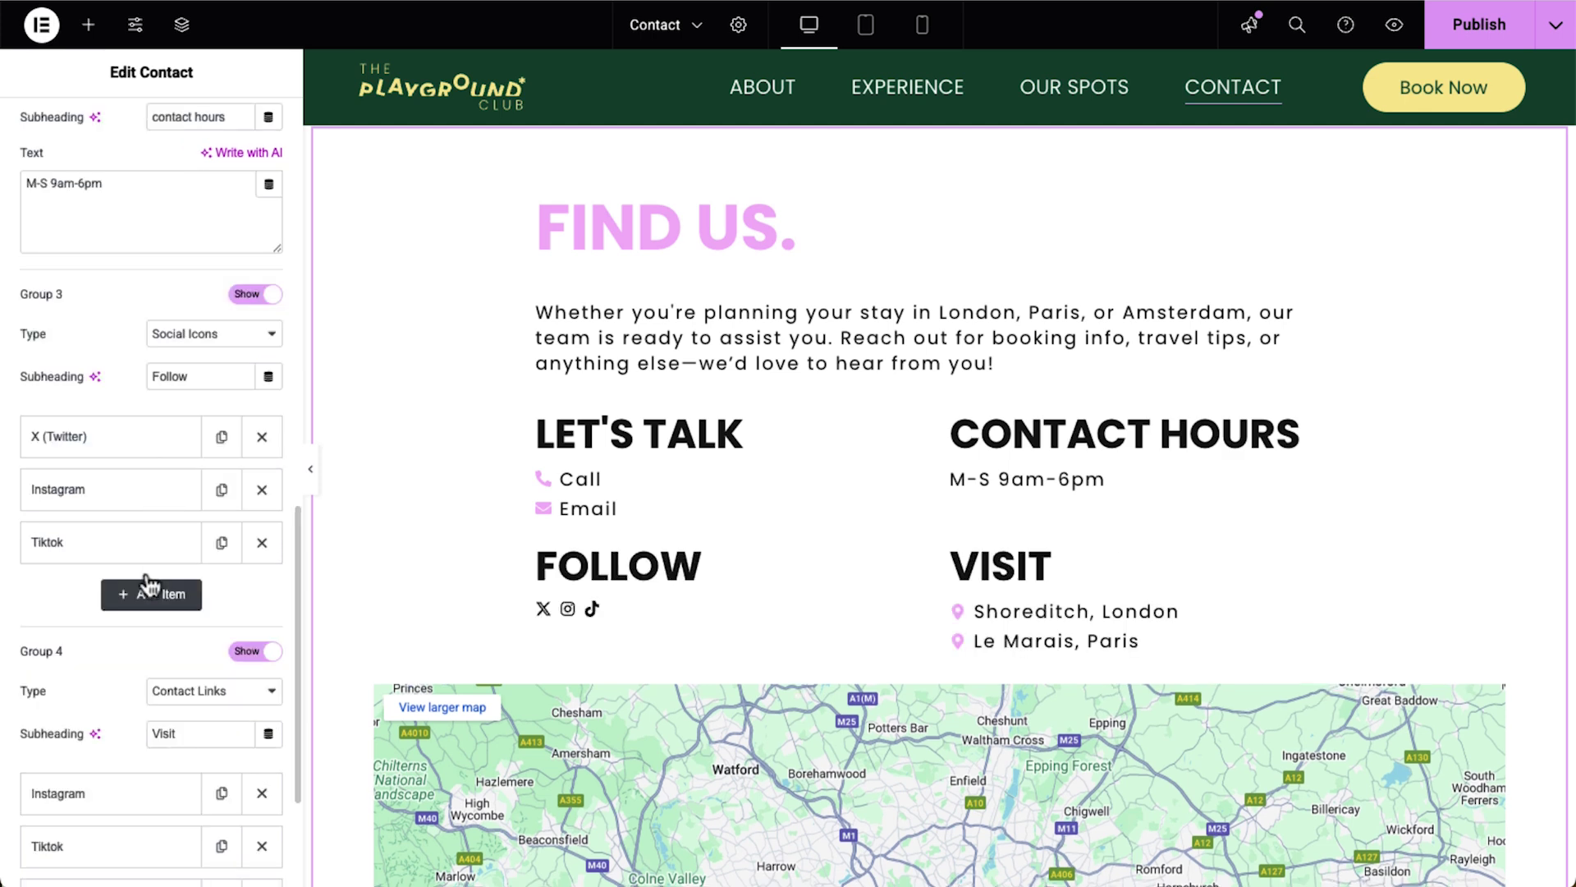
pyautogui.click(146, 593)
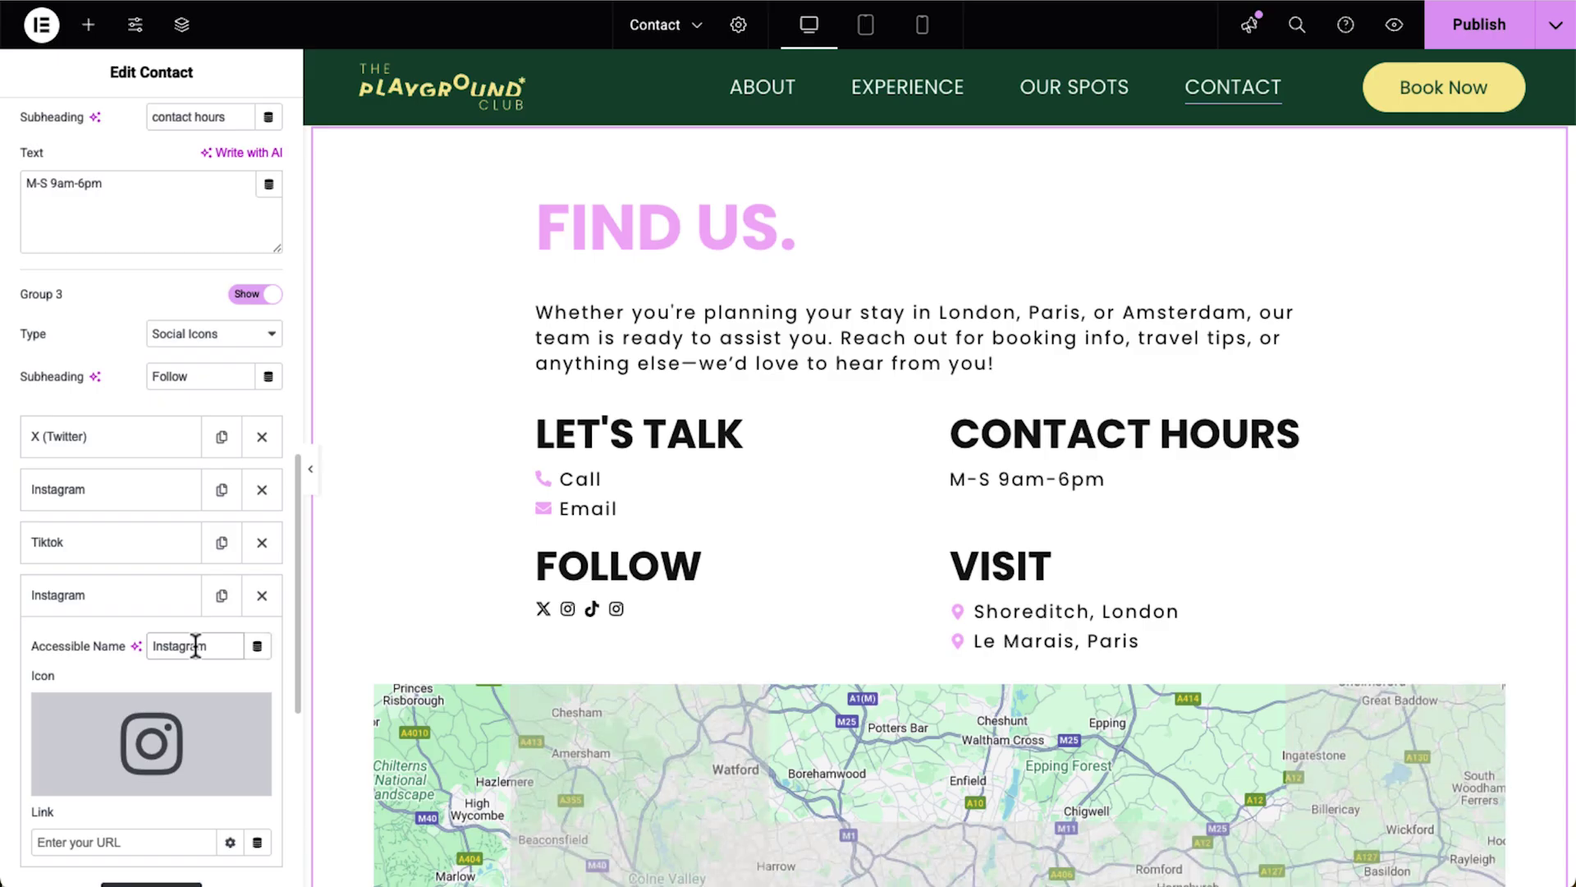
pyautogui.doubleClick(195, 646)
pyautogui.write('Facebook')
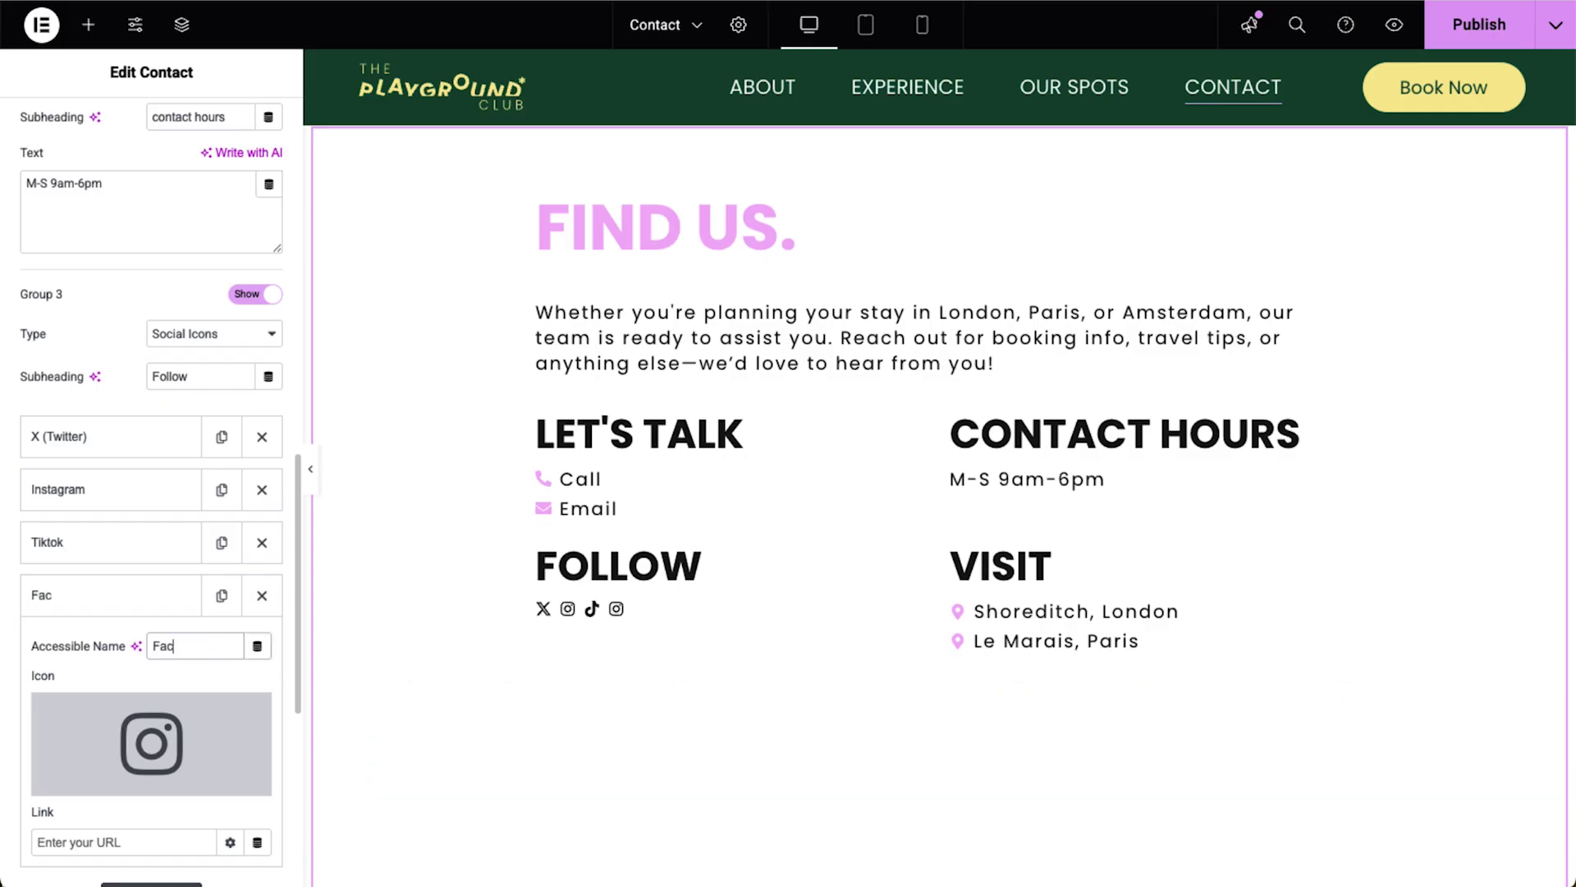
pyautogui.click(251, 700)
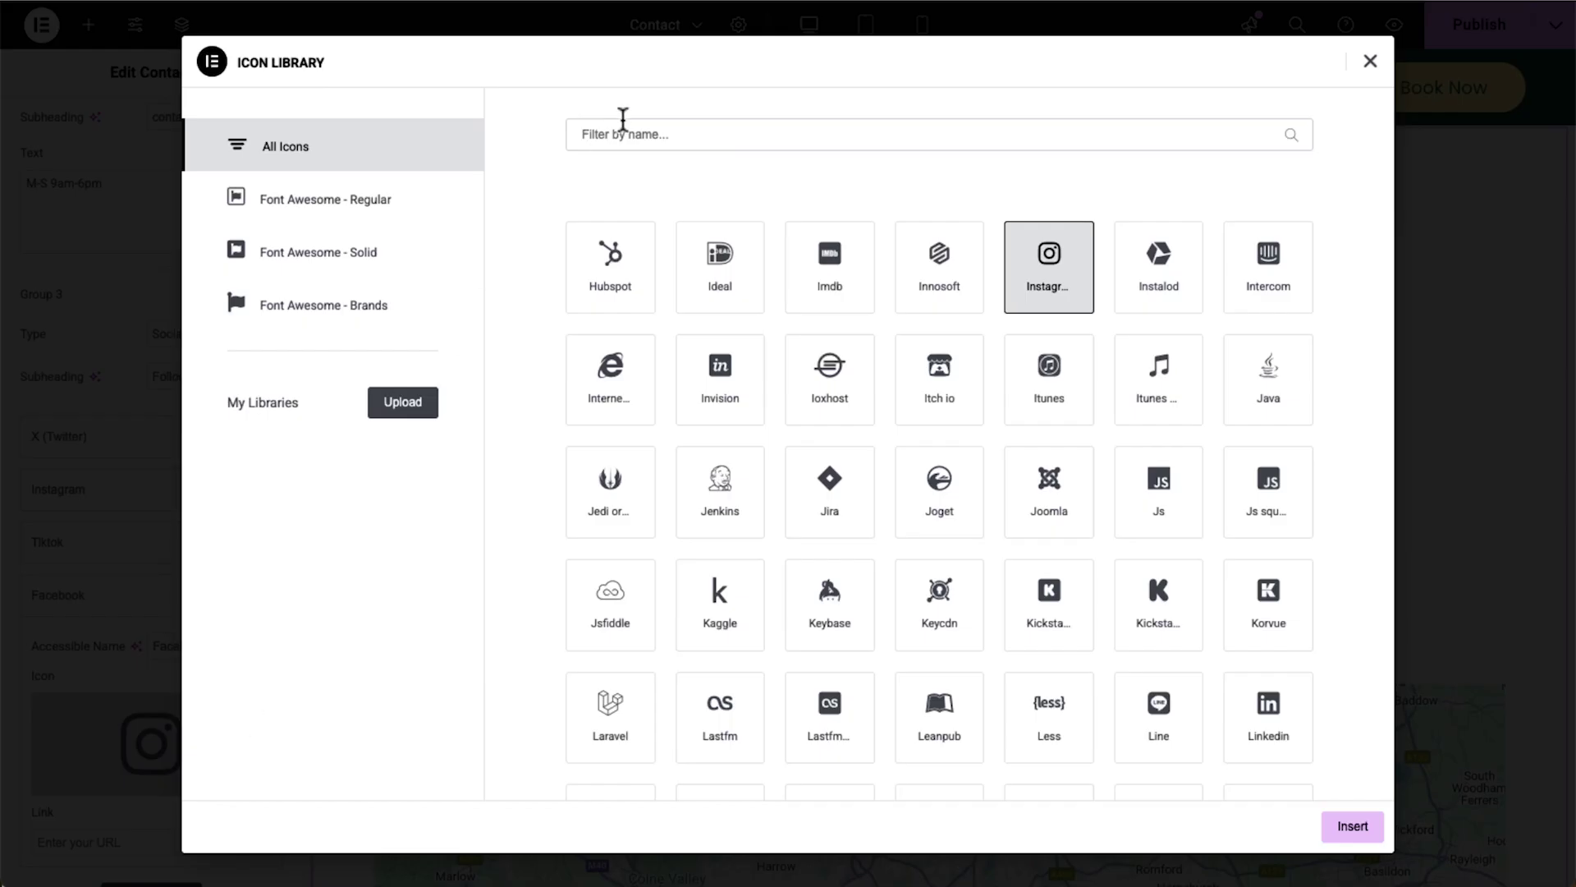
# Insert the Facebook 'f' icon found by searching 'face', and add a link item
pyautogui.click(623, 119)
pyautogui.write('face')
pyautogui.click(721, 275)
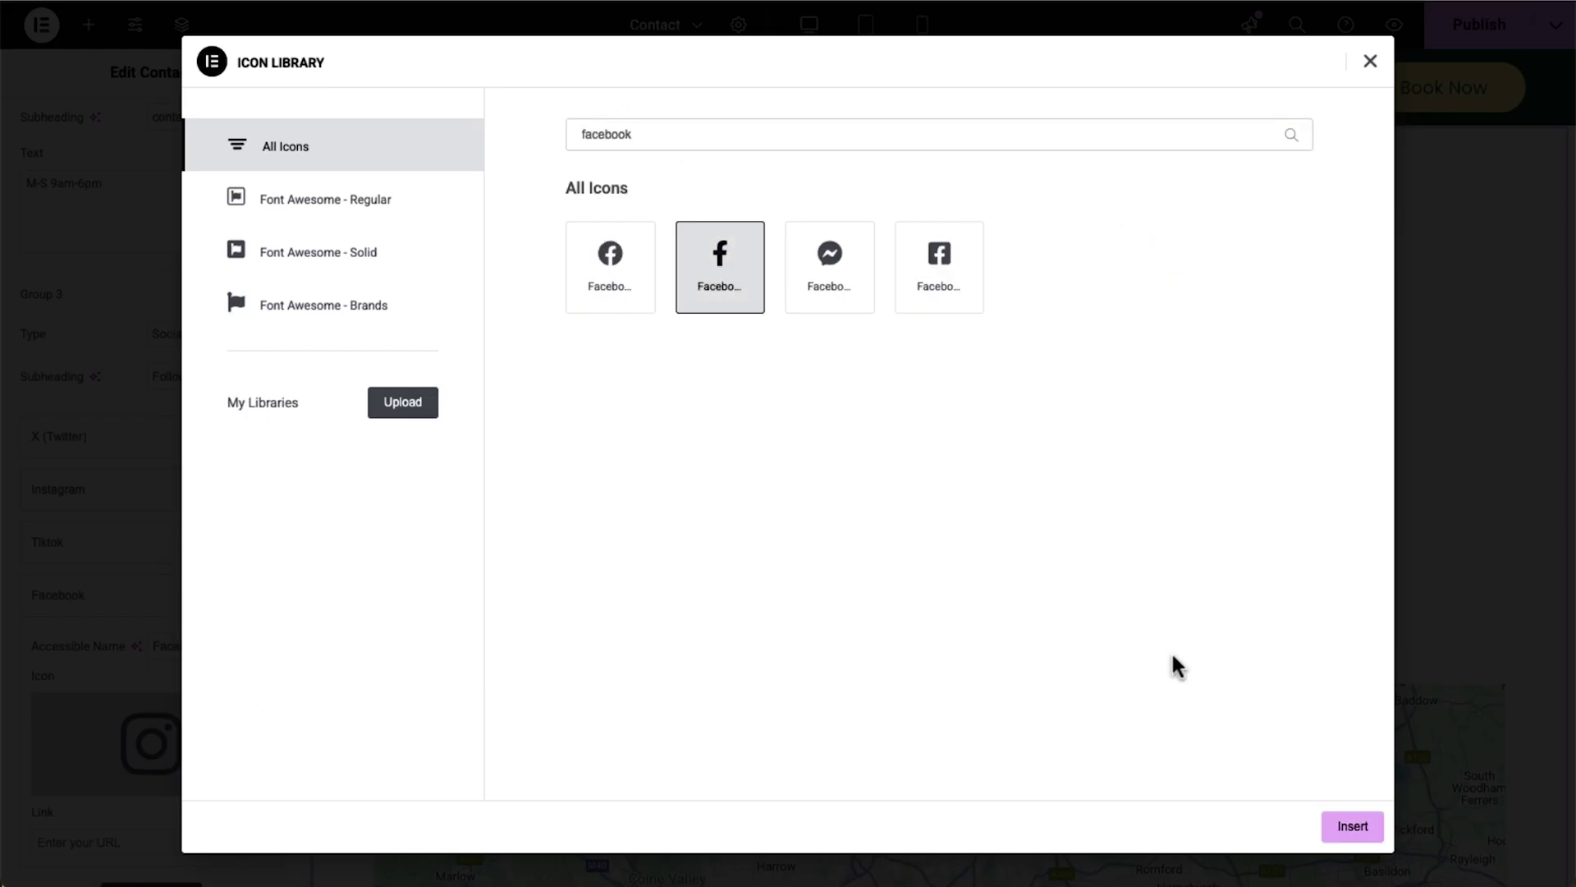
pyautogui.click(1353, 826)
pyautogui.click(96, 846)
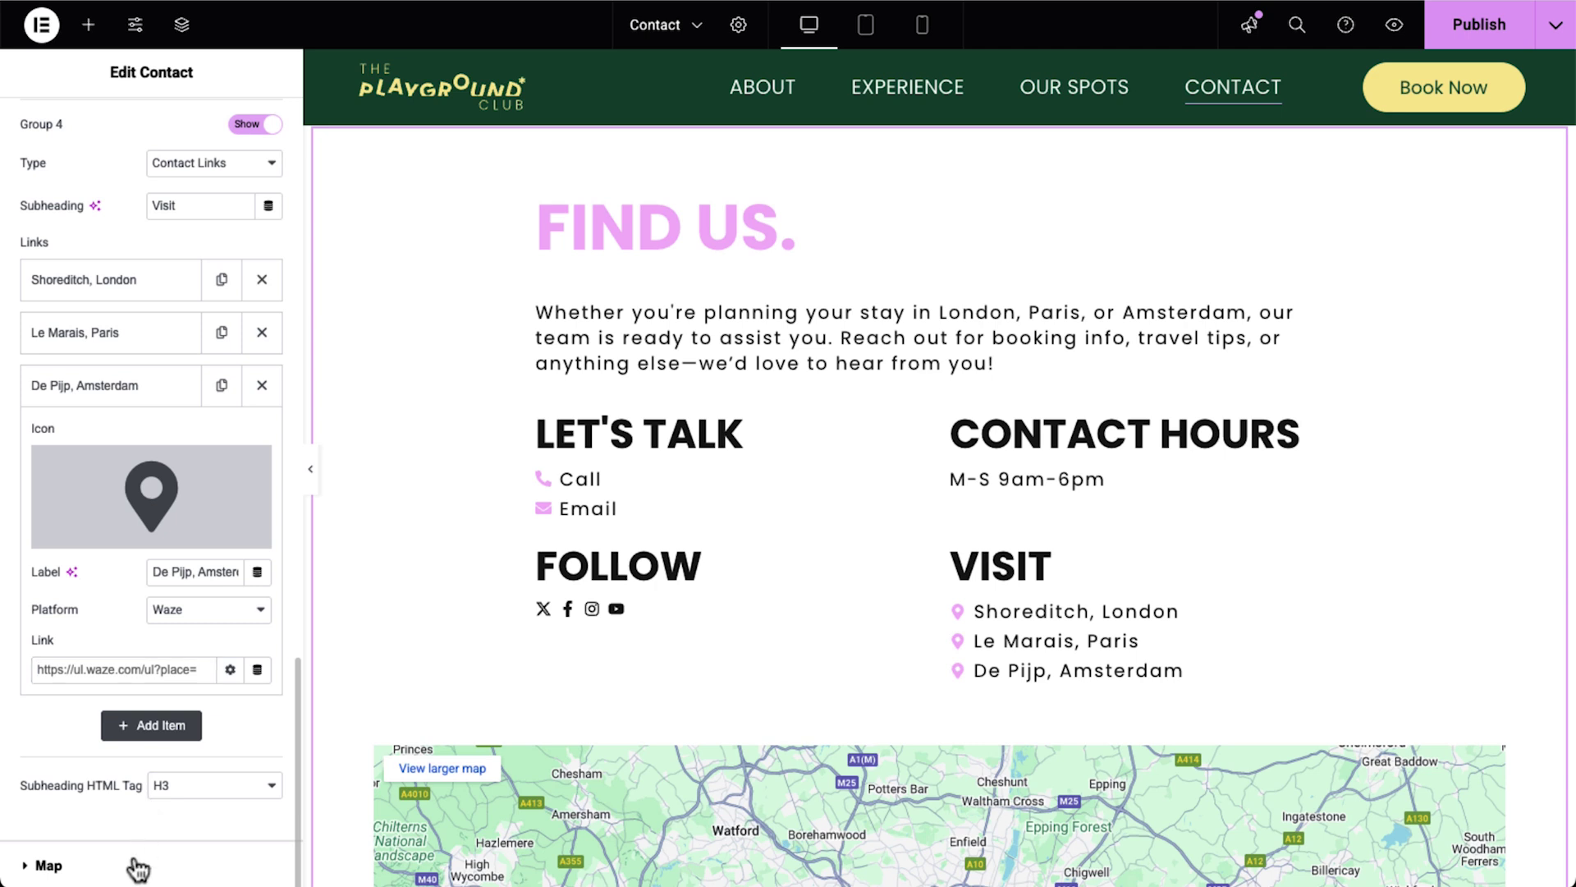
# Set the map location to 'Le Marais, Paris'
pyautogui.click(138, 868)
pyautogui.tripleClick(227, 515)
pyautogui.write('Le Marais,')
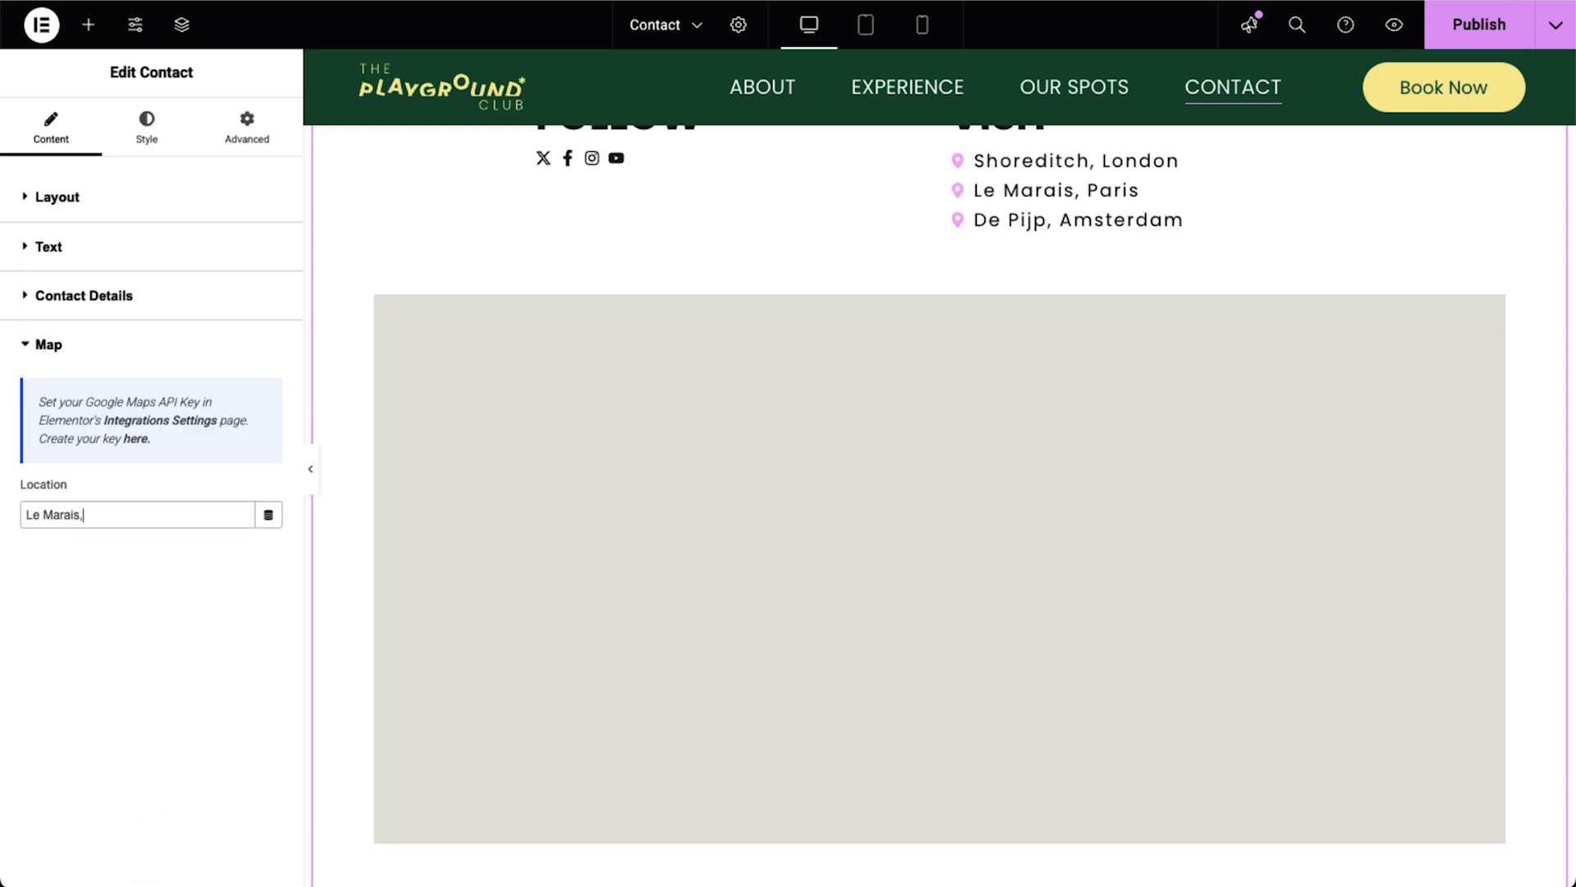
pyautogui.write(' Paris')
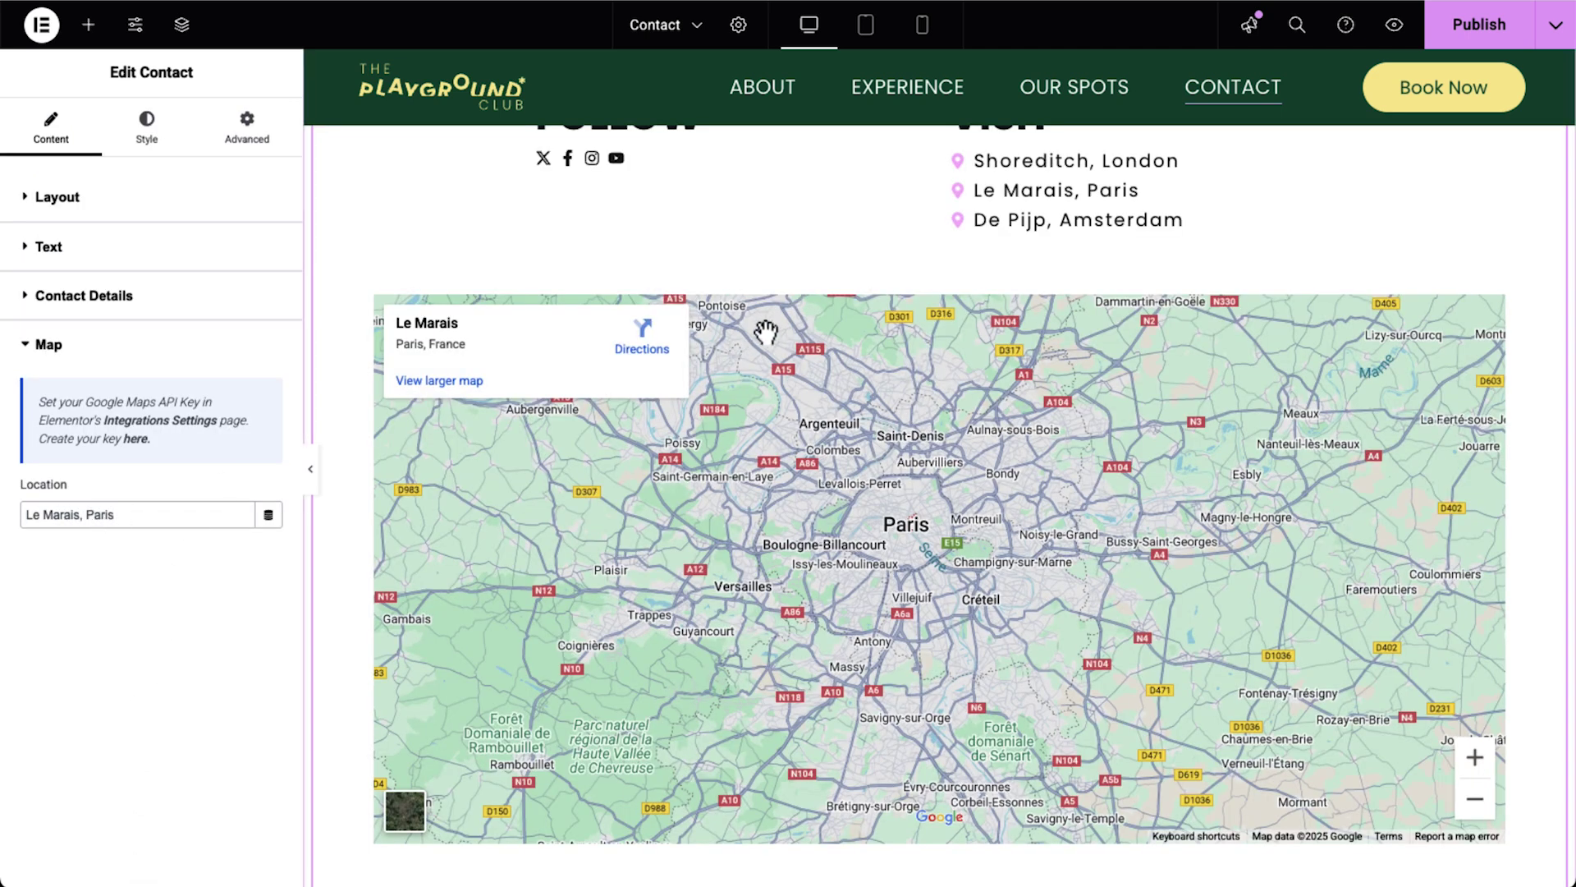
pyautogui.scroll(6, 766, 328)
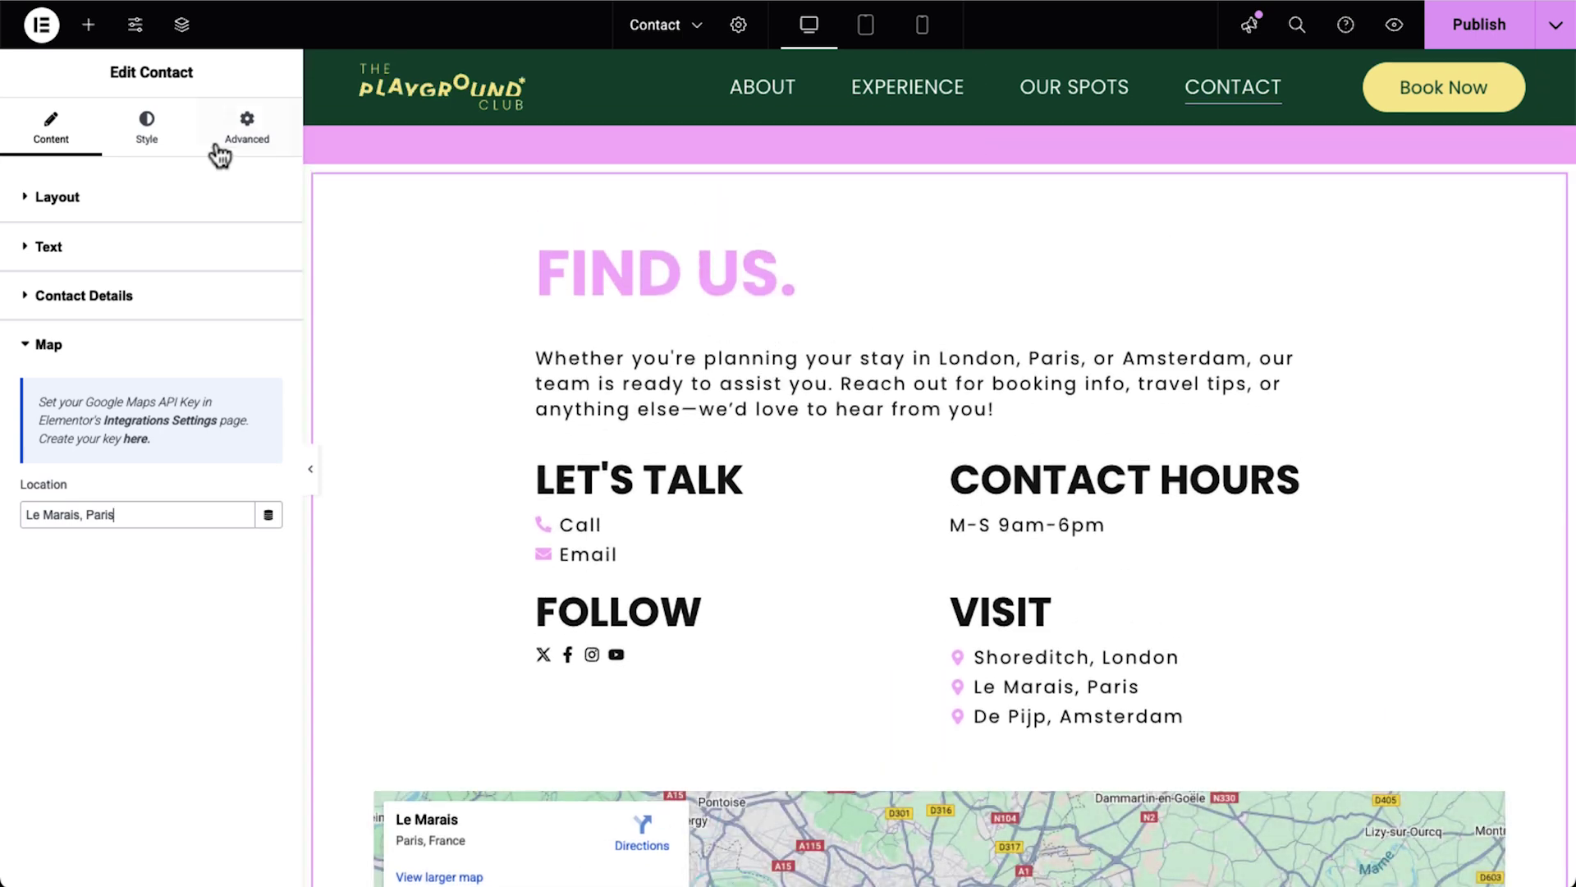
# Try centred and left content alignment, then spread the contact blocks into four columns
pyautogui.click(152, 141)
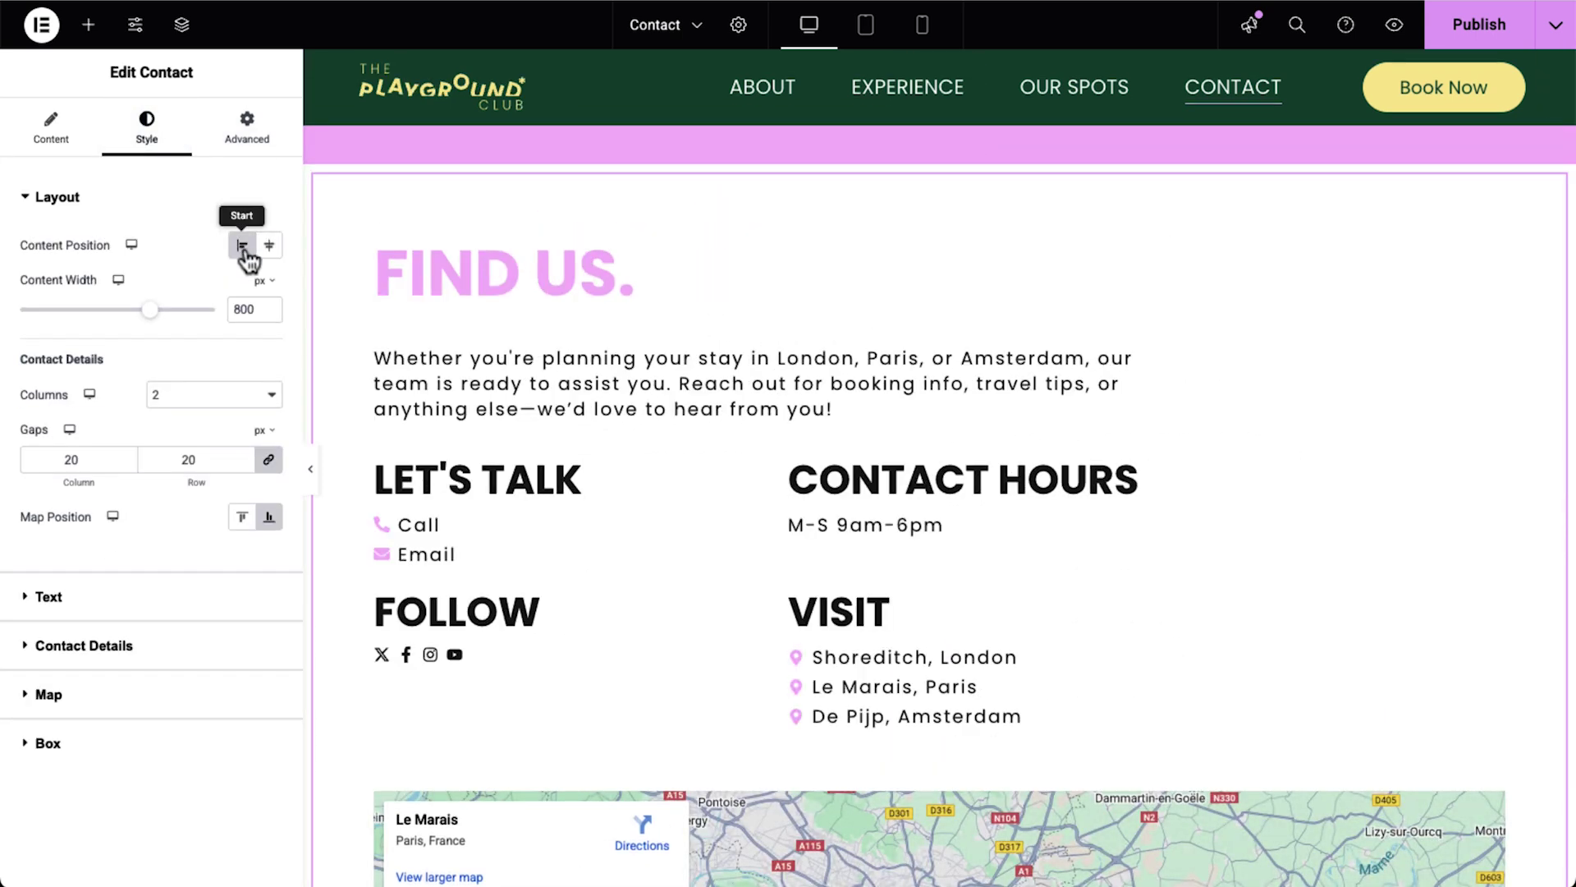
pyautogui.click(268, 291)
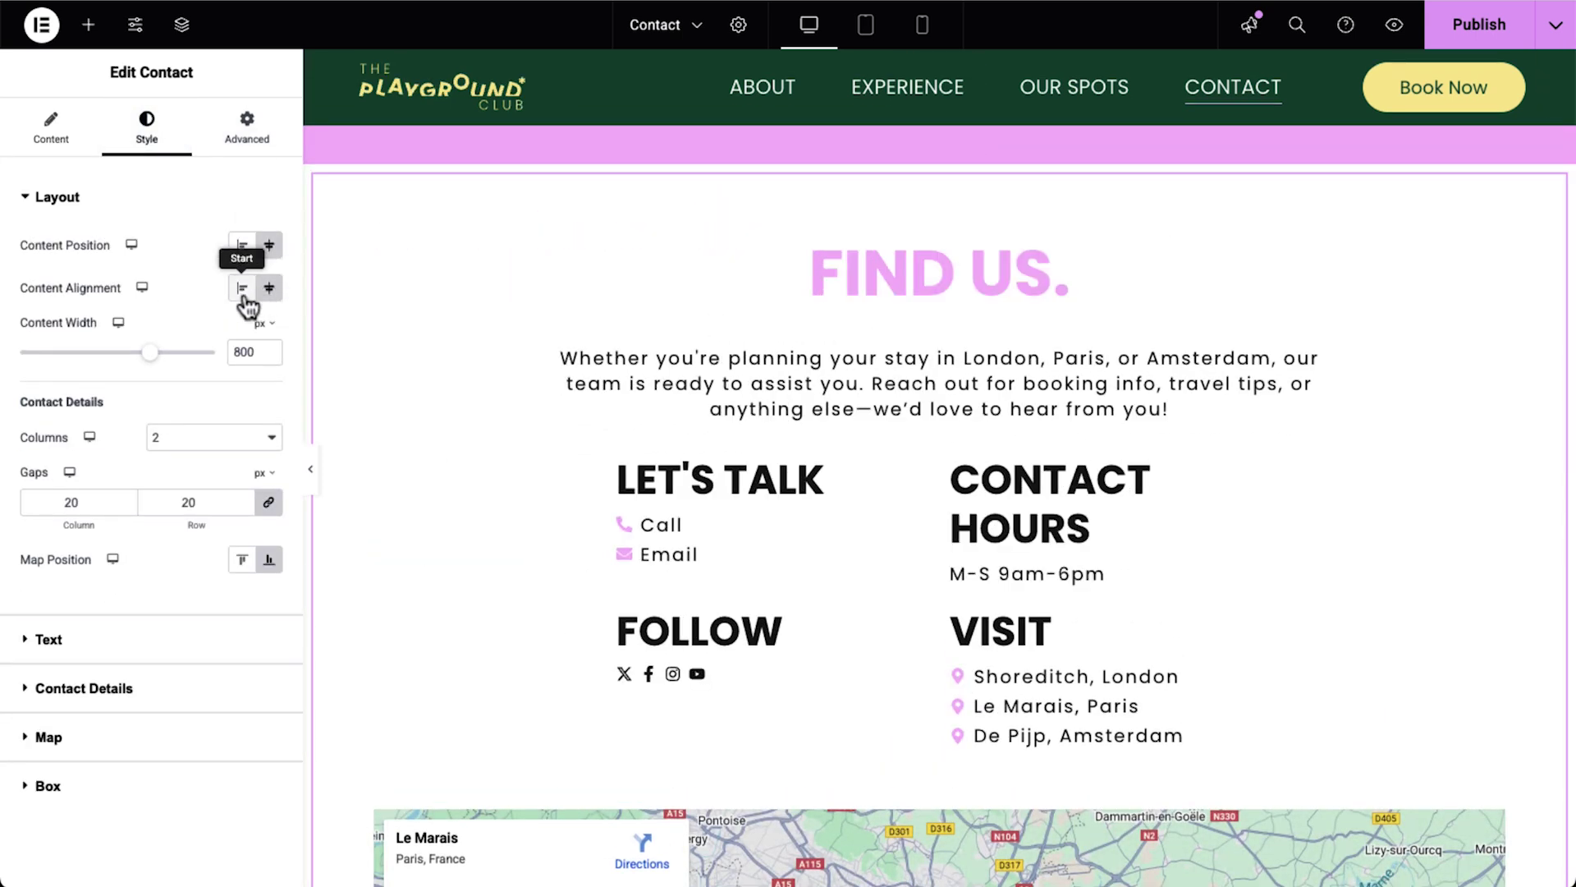
pyautogui.click(244, 294)
pyautogui.click(247, 437)
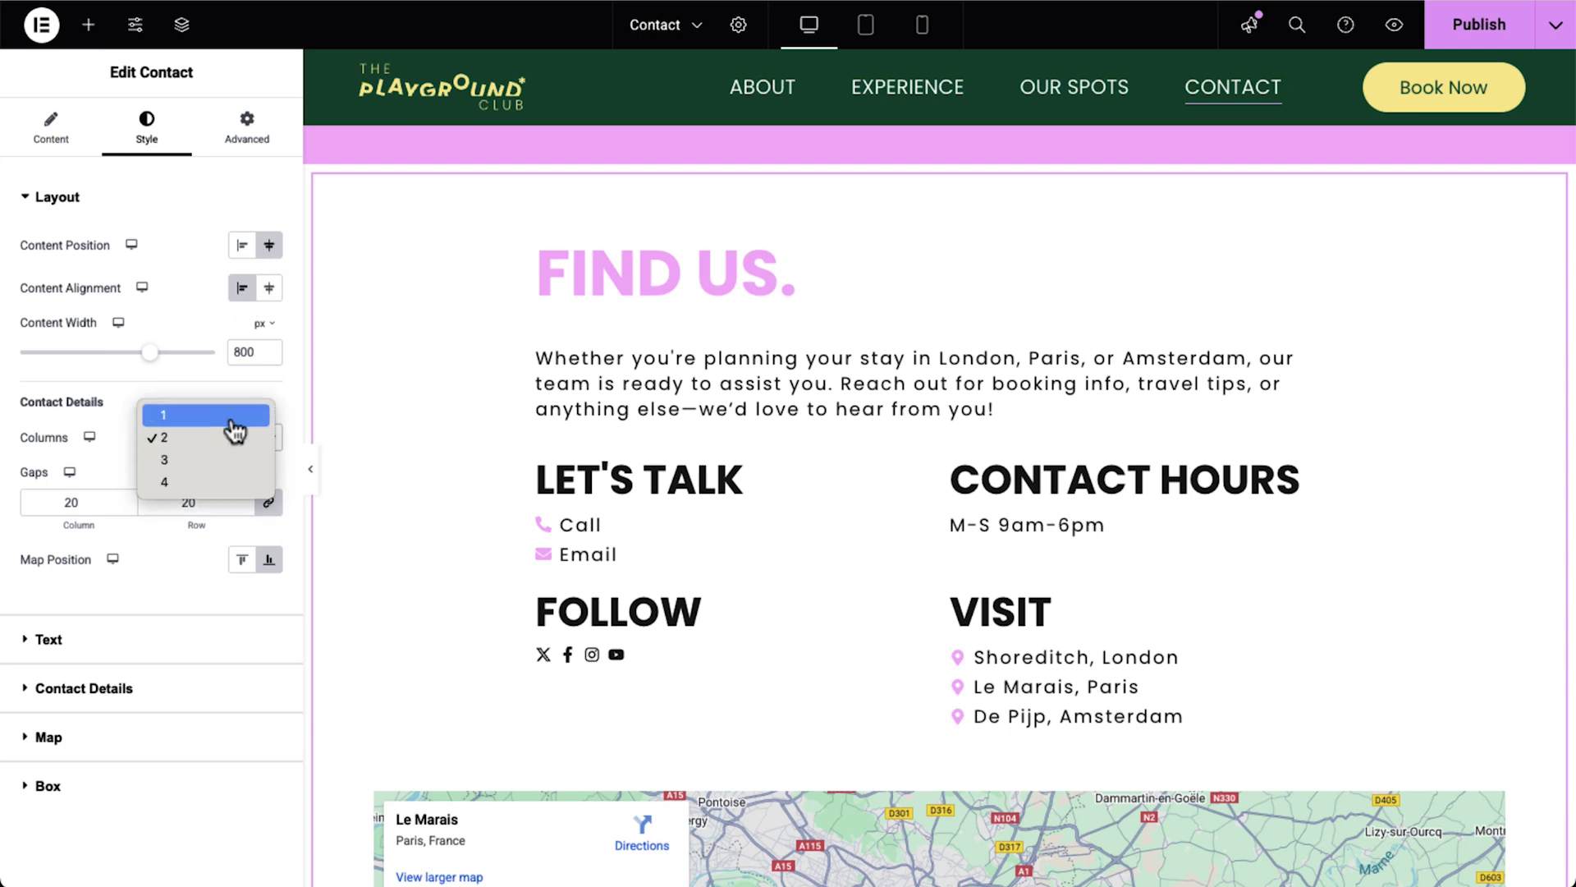
pyautogui.click(229, 416)
pyautogui.click(250, 447)
pyautogui.click(238, 505)
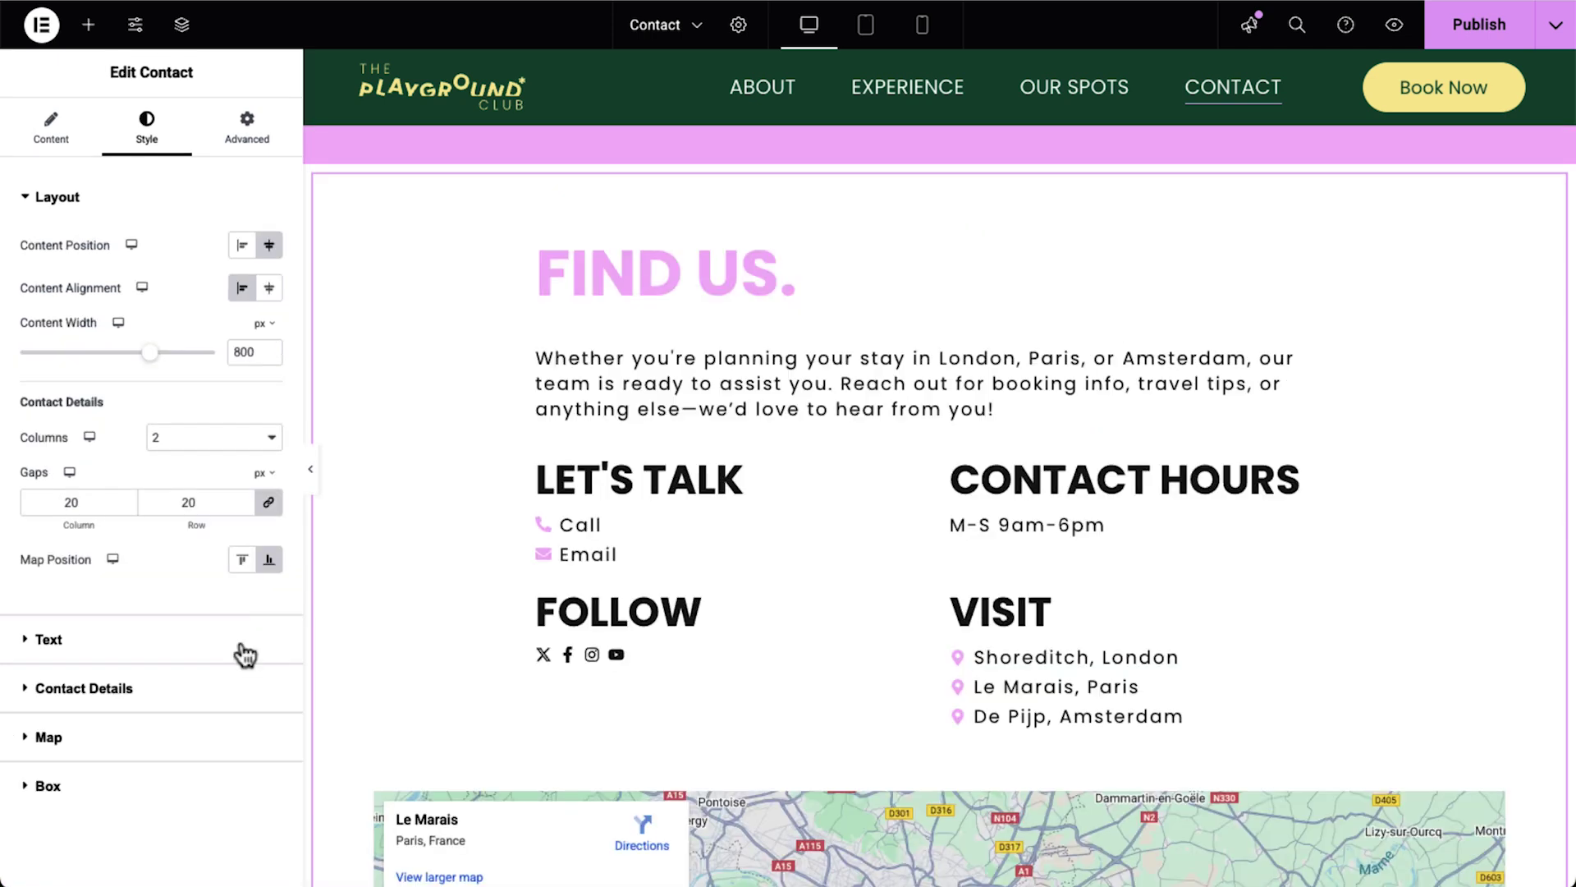
# Make the FIND US heading dark green with 16 spacing and the contact subheadings brown
pyautogui.click(245, 654)
pyautogui.click(242, 339)
pyautogui.click(174, 599)
pyautogui.moveTo(95, 599); pyautogui.dragTo(56, 603)
pyautogui.click(112, 667)
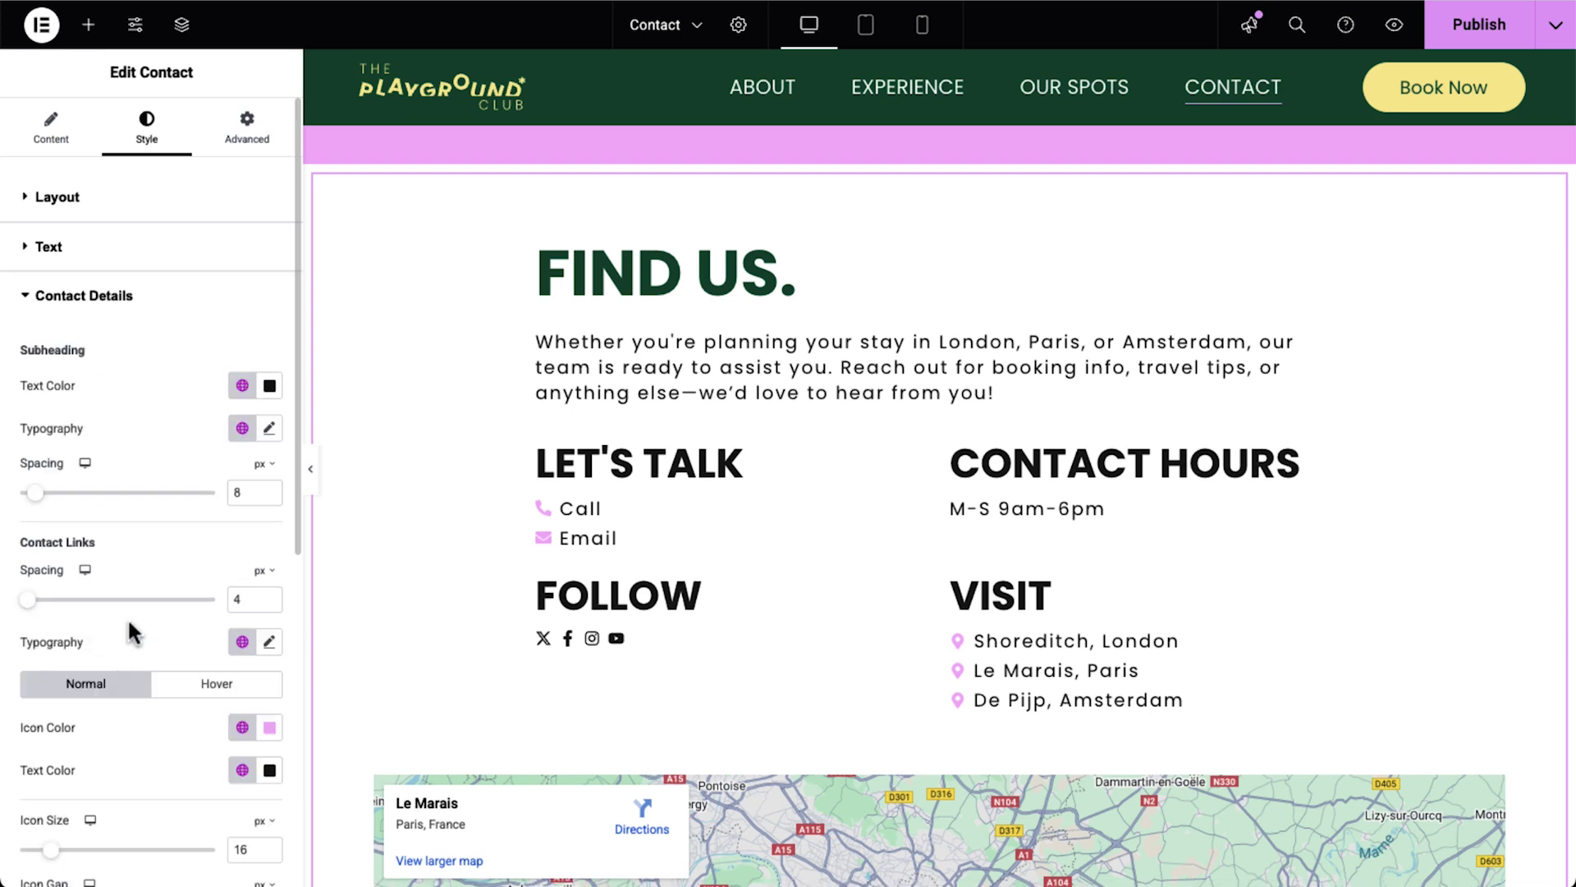
pyautogui.click(242, 386)
pyautogui.click(141, 727)
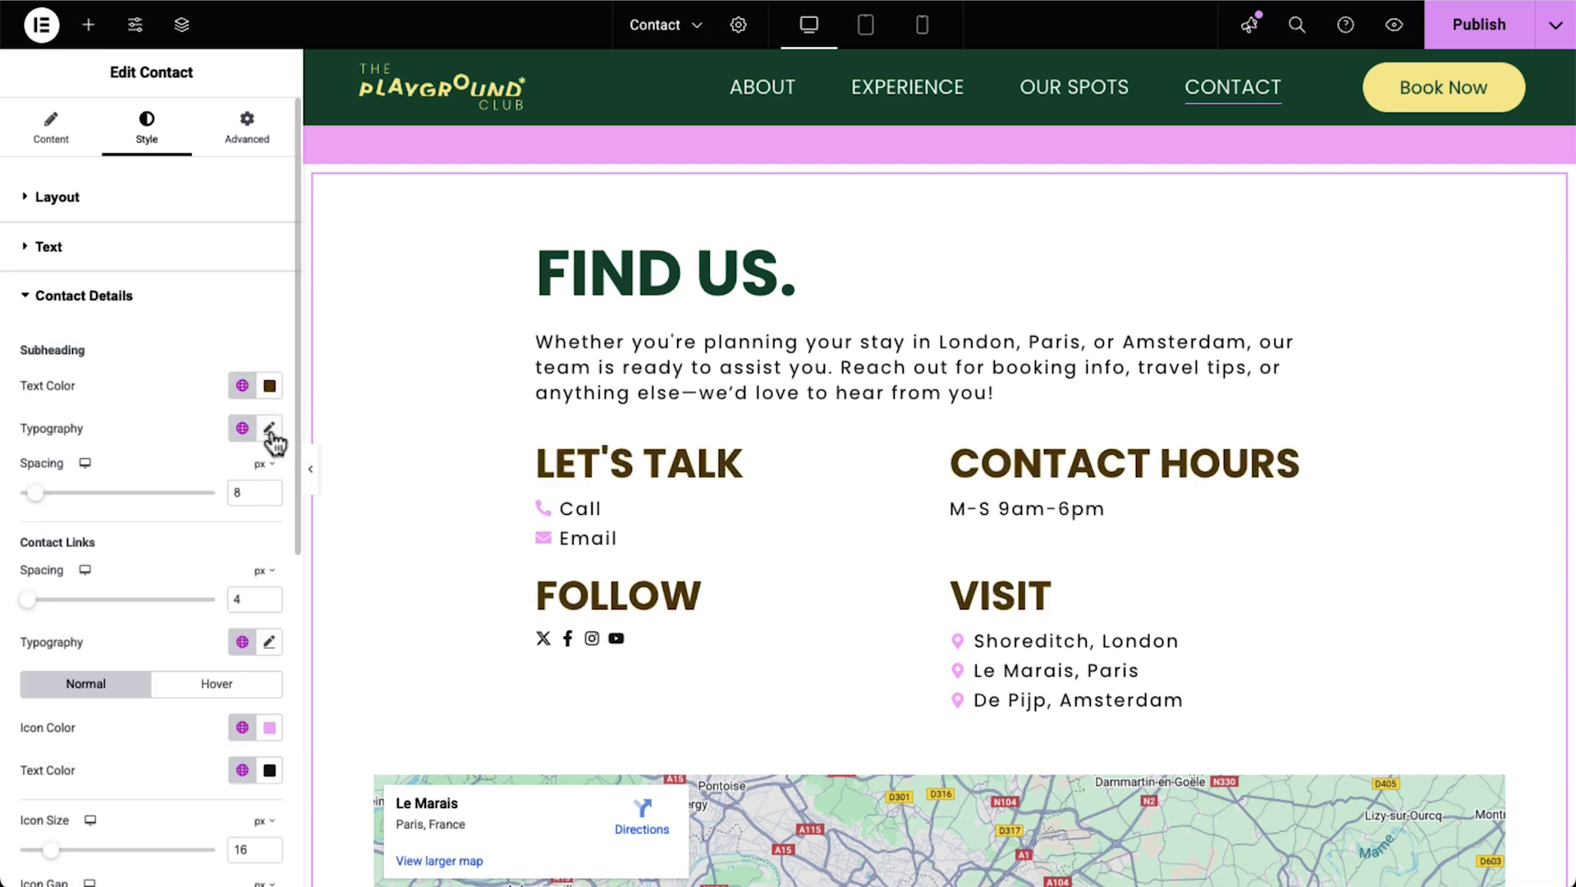
pyautogui.click(269, 427)
pyautogui.click(175, 421)
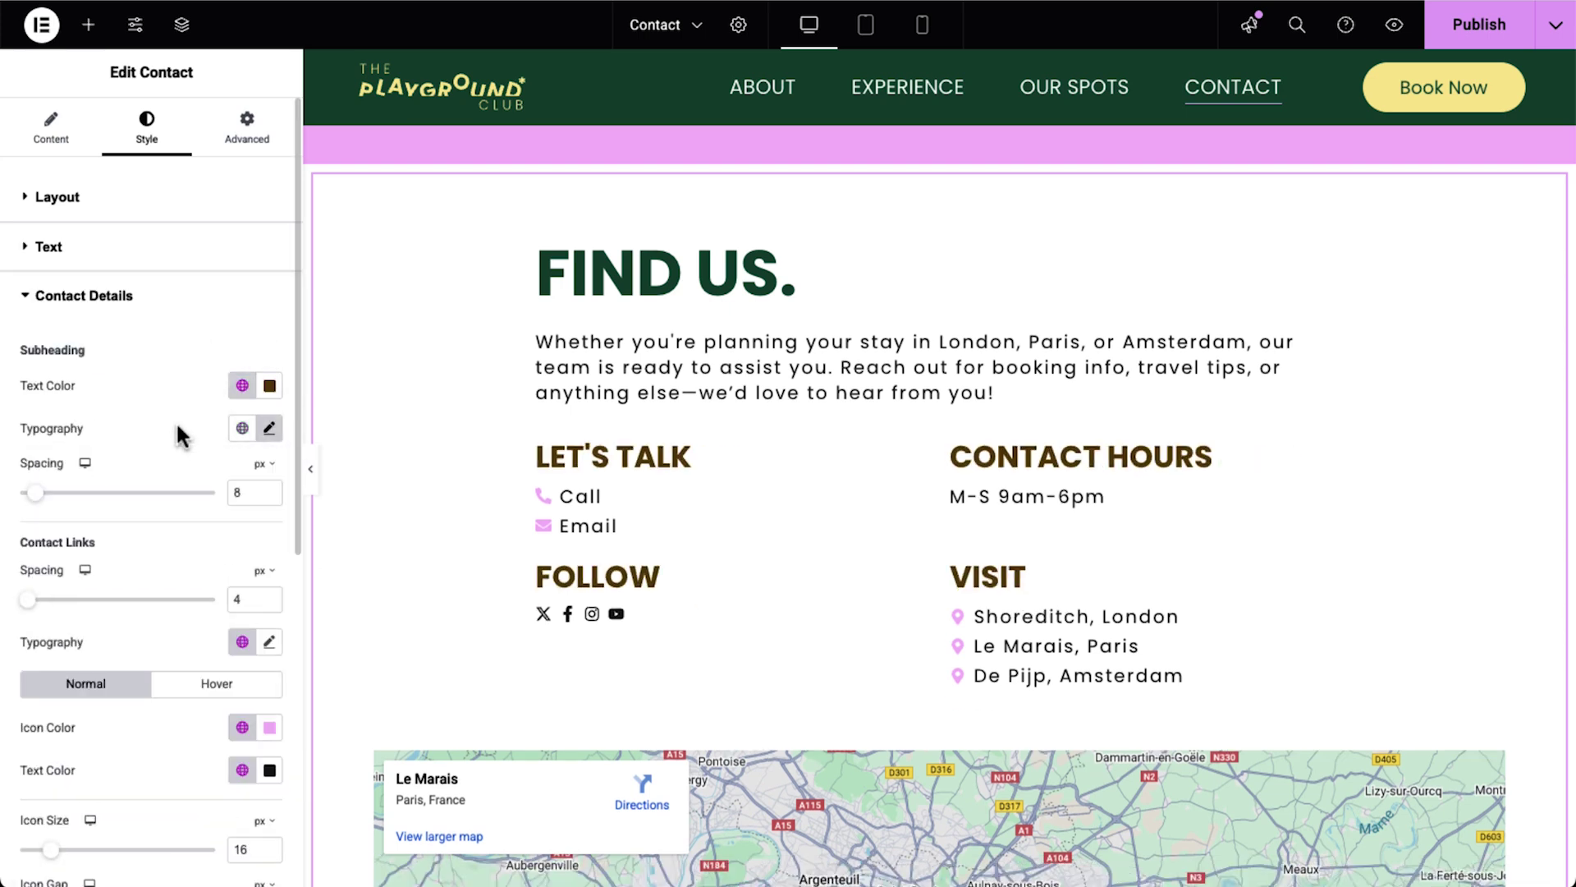
# Zoom the map in to 17 and reduce its height
pyautogui.click(49, 344)
pyautogui.moveTo(173, 429); pyautogui.dragTo(182, 429)
pyautogui.moveTo(89, 592); pyautogui.dragTo(70, 592)
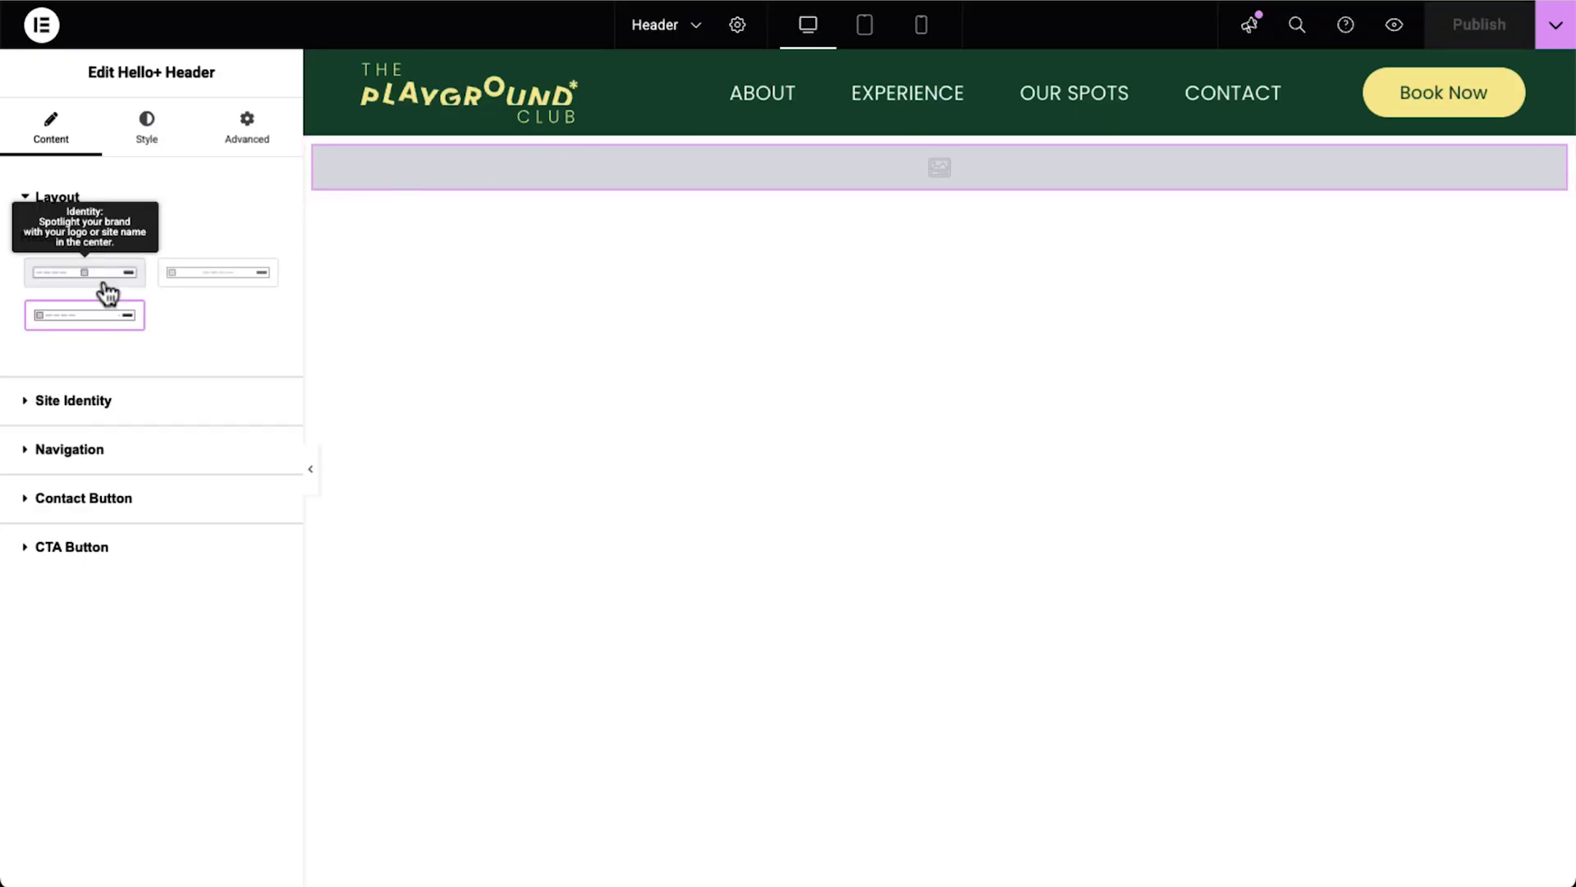
# Try the Identity and Navigate header layouts, then settle on the Connect layout
pyautogui.click(96, 280)
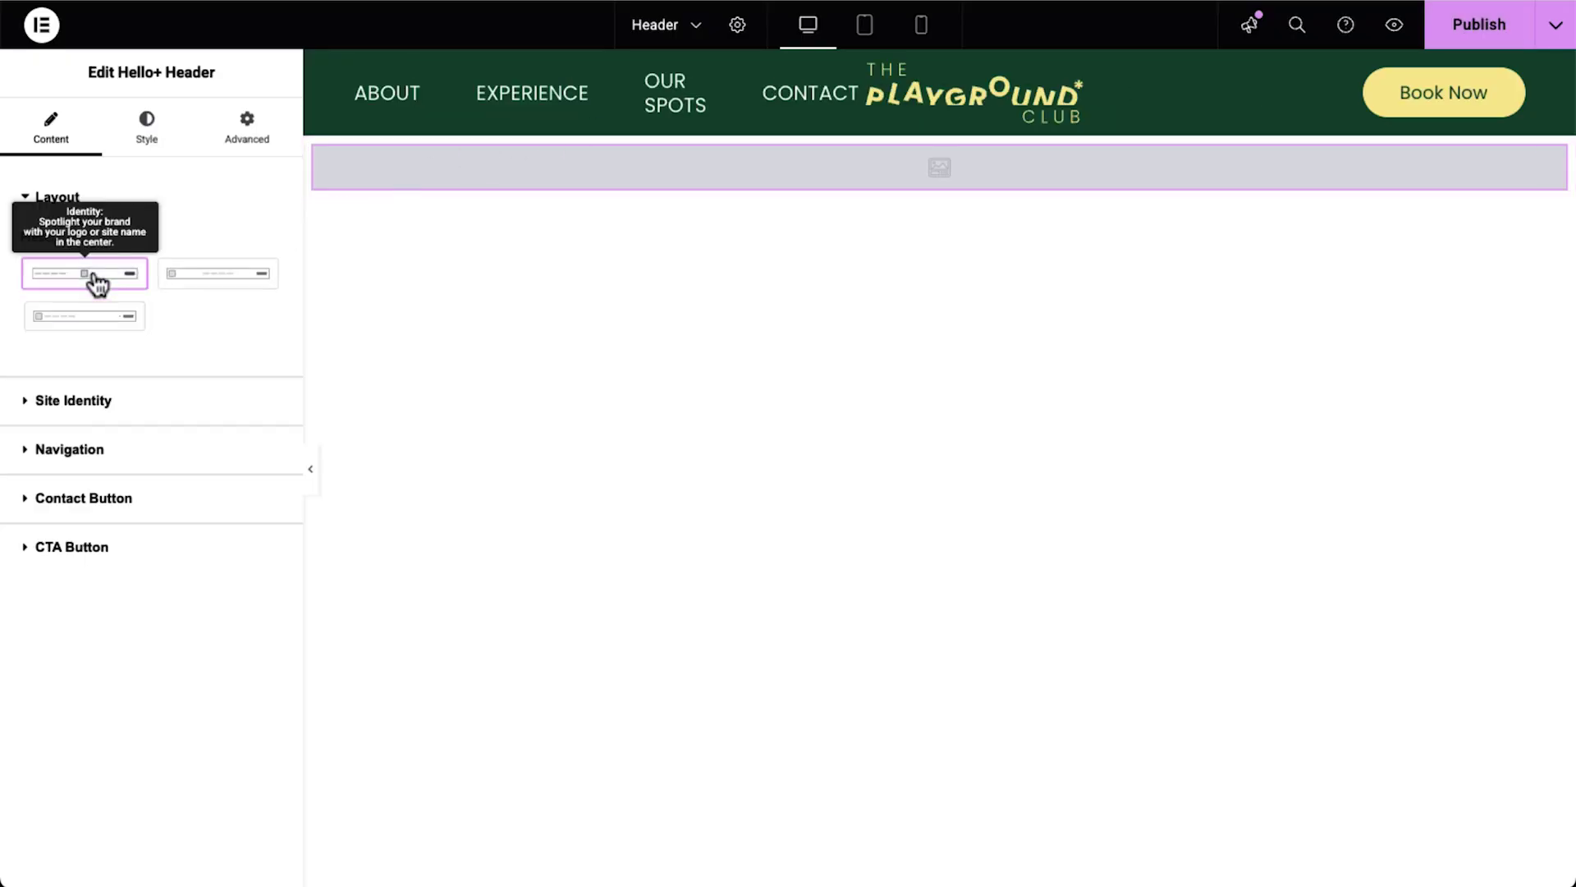
pyautogui.click(213, 283)
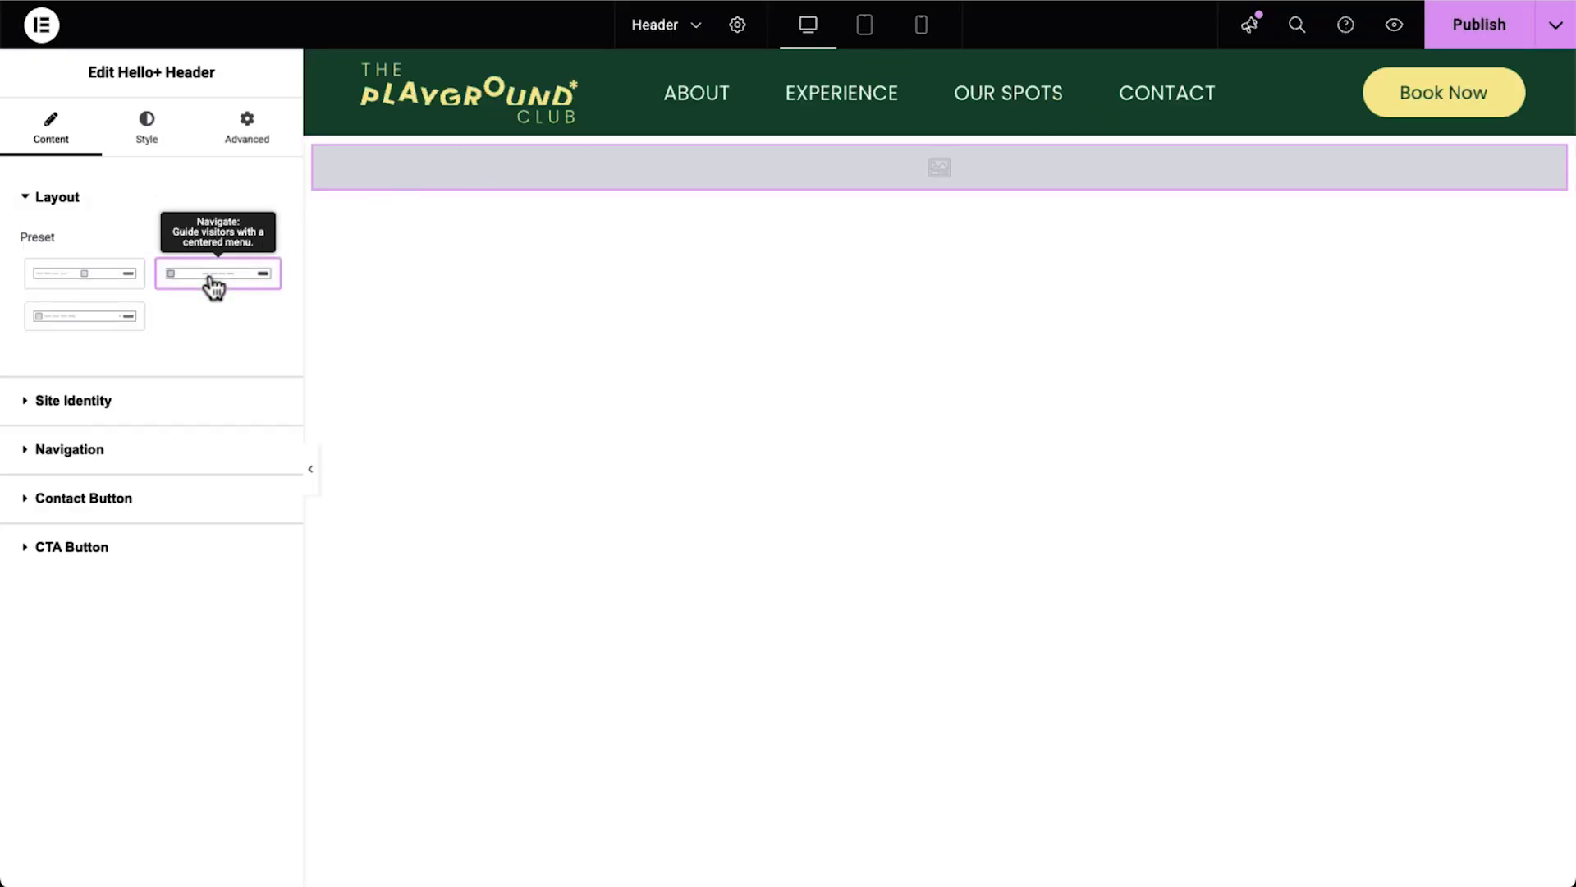
pyautogui.click(107, 324)
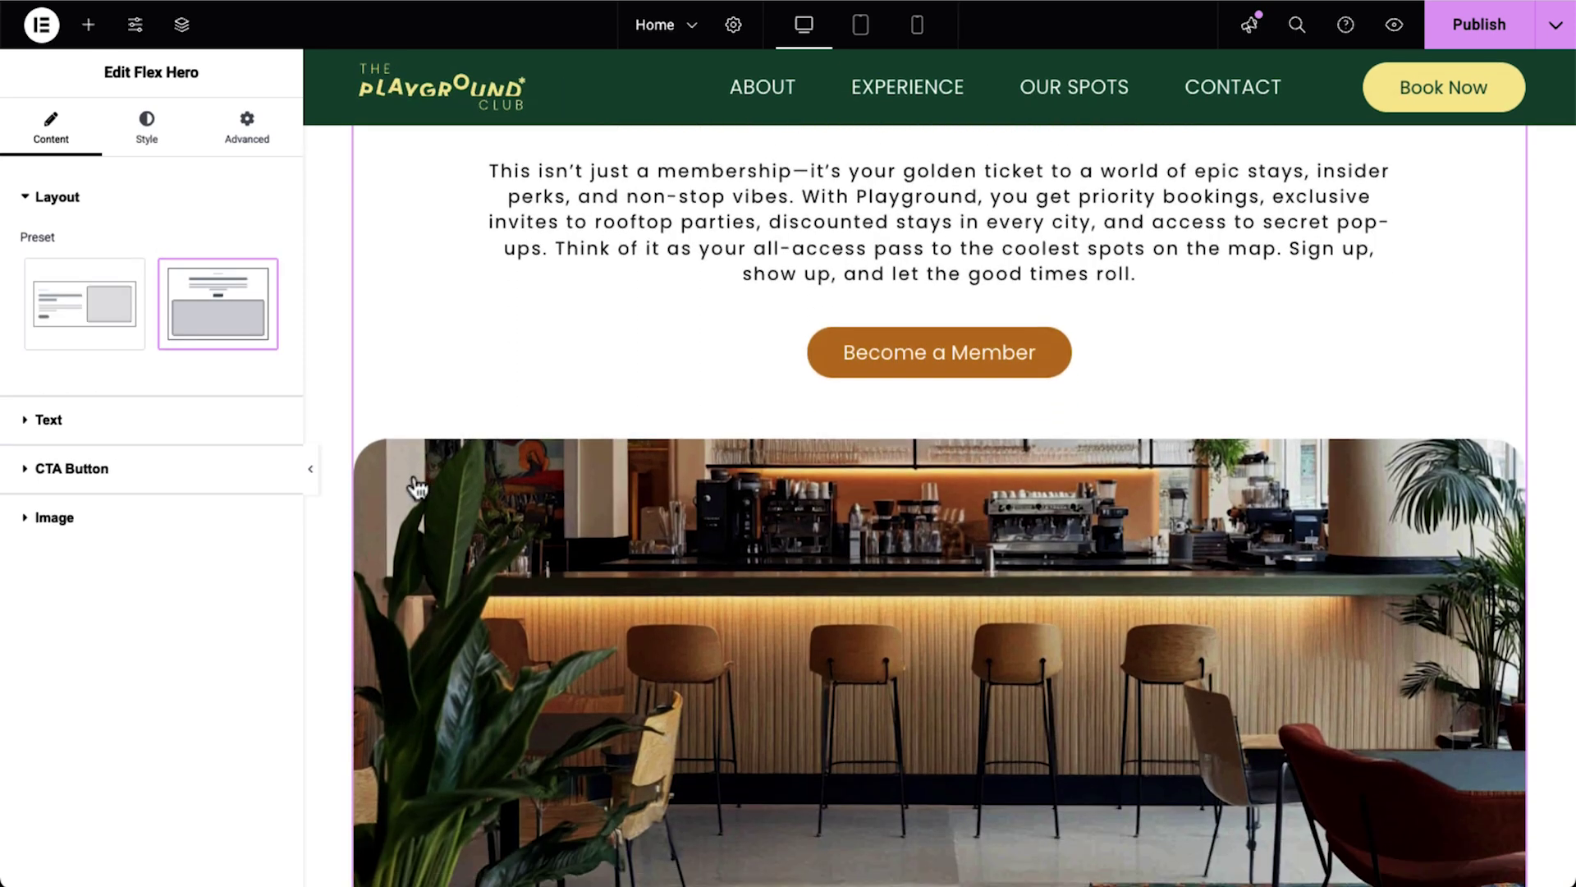
pyautogui.scroll(-1, 940, 493)
# Try the Showcase hero layout, then return to Storytelling with centred text above the image
pyautogui.scroll(3, 417, 489)
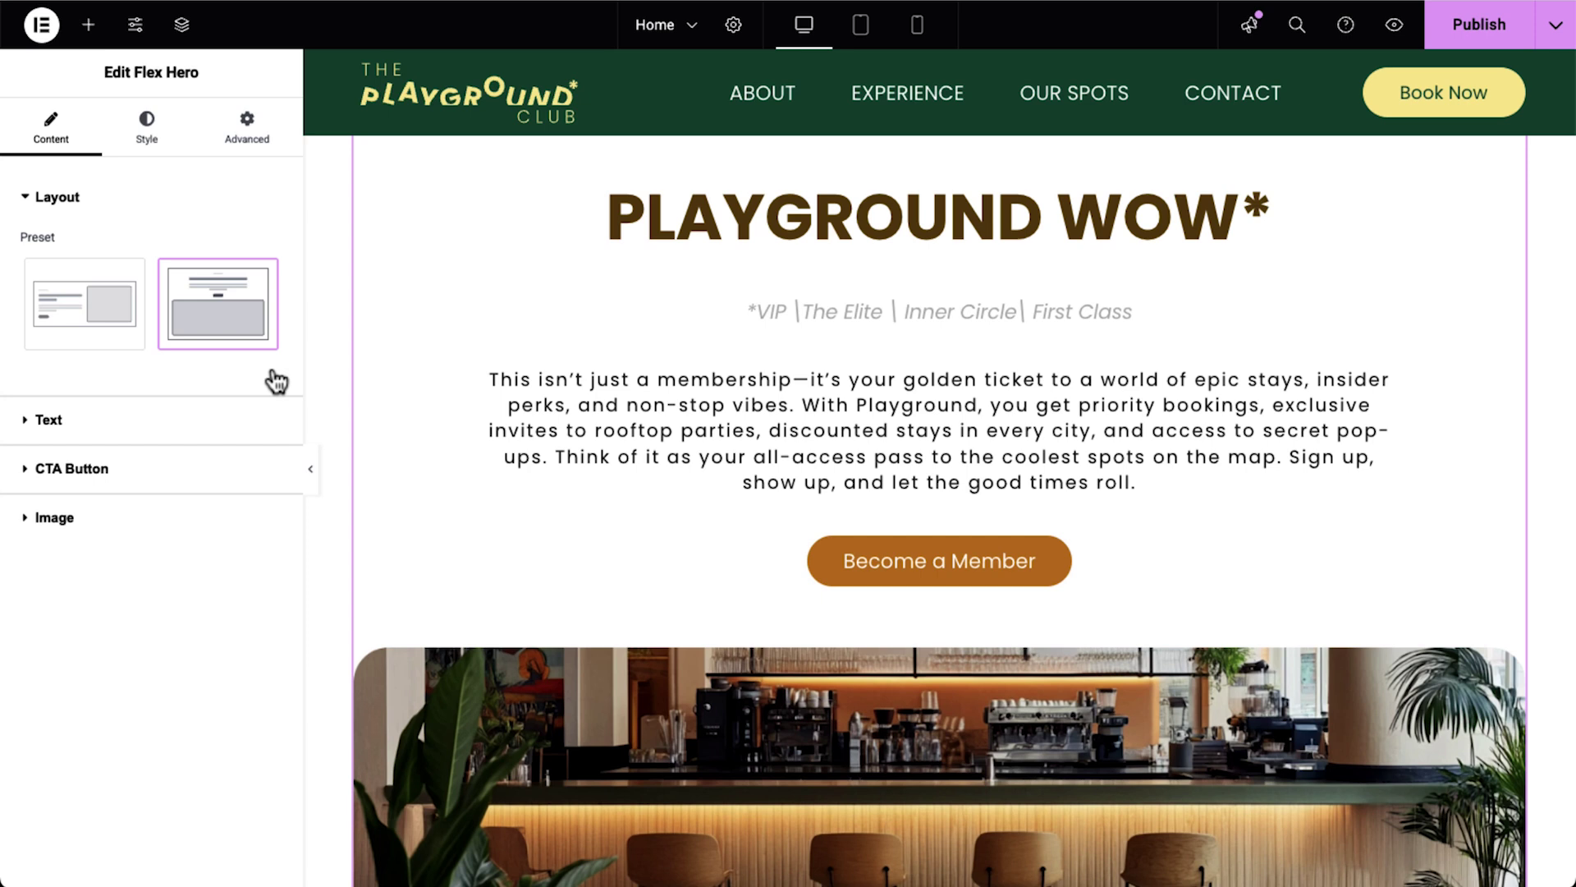
pyautogui.click(99, 316)
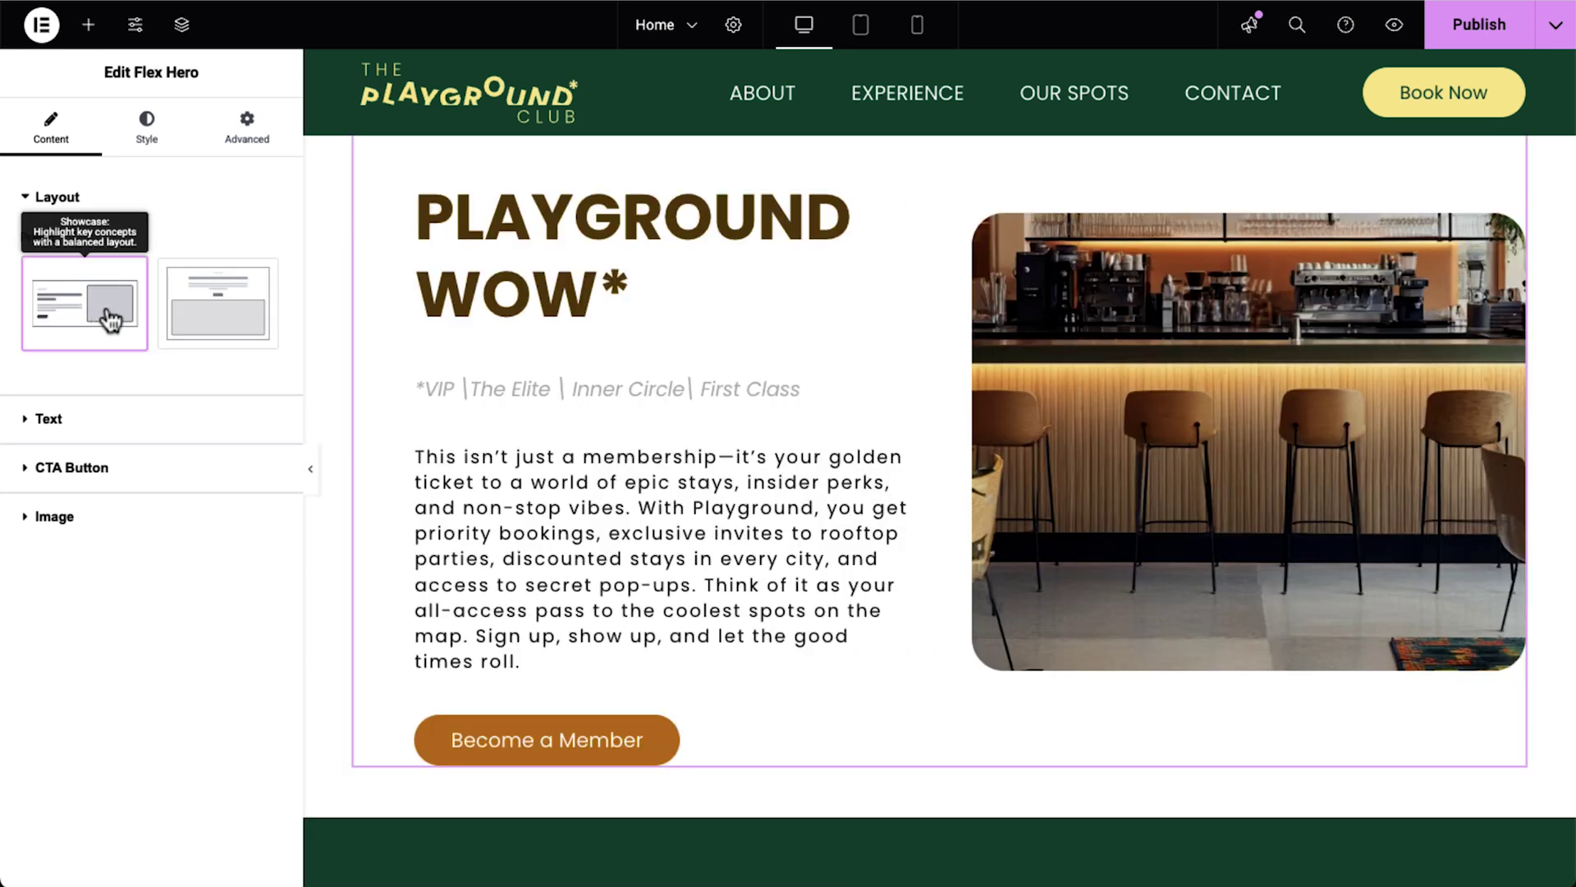
pyautogui.click(240, 328)
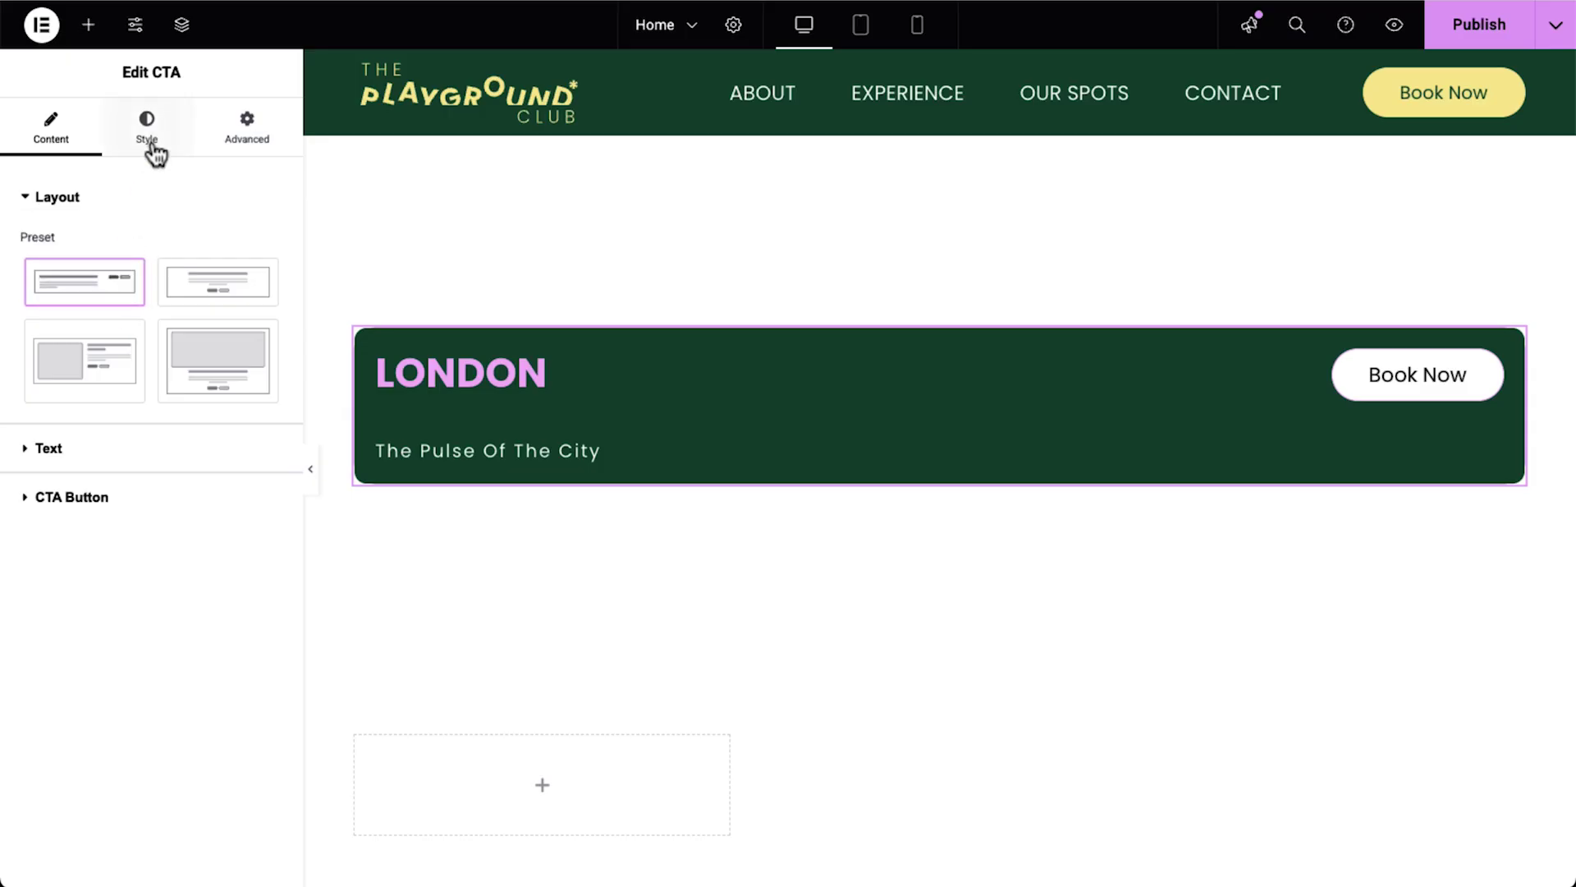
pyautogui.click(152, 141)
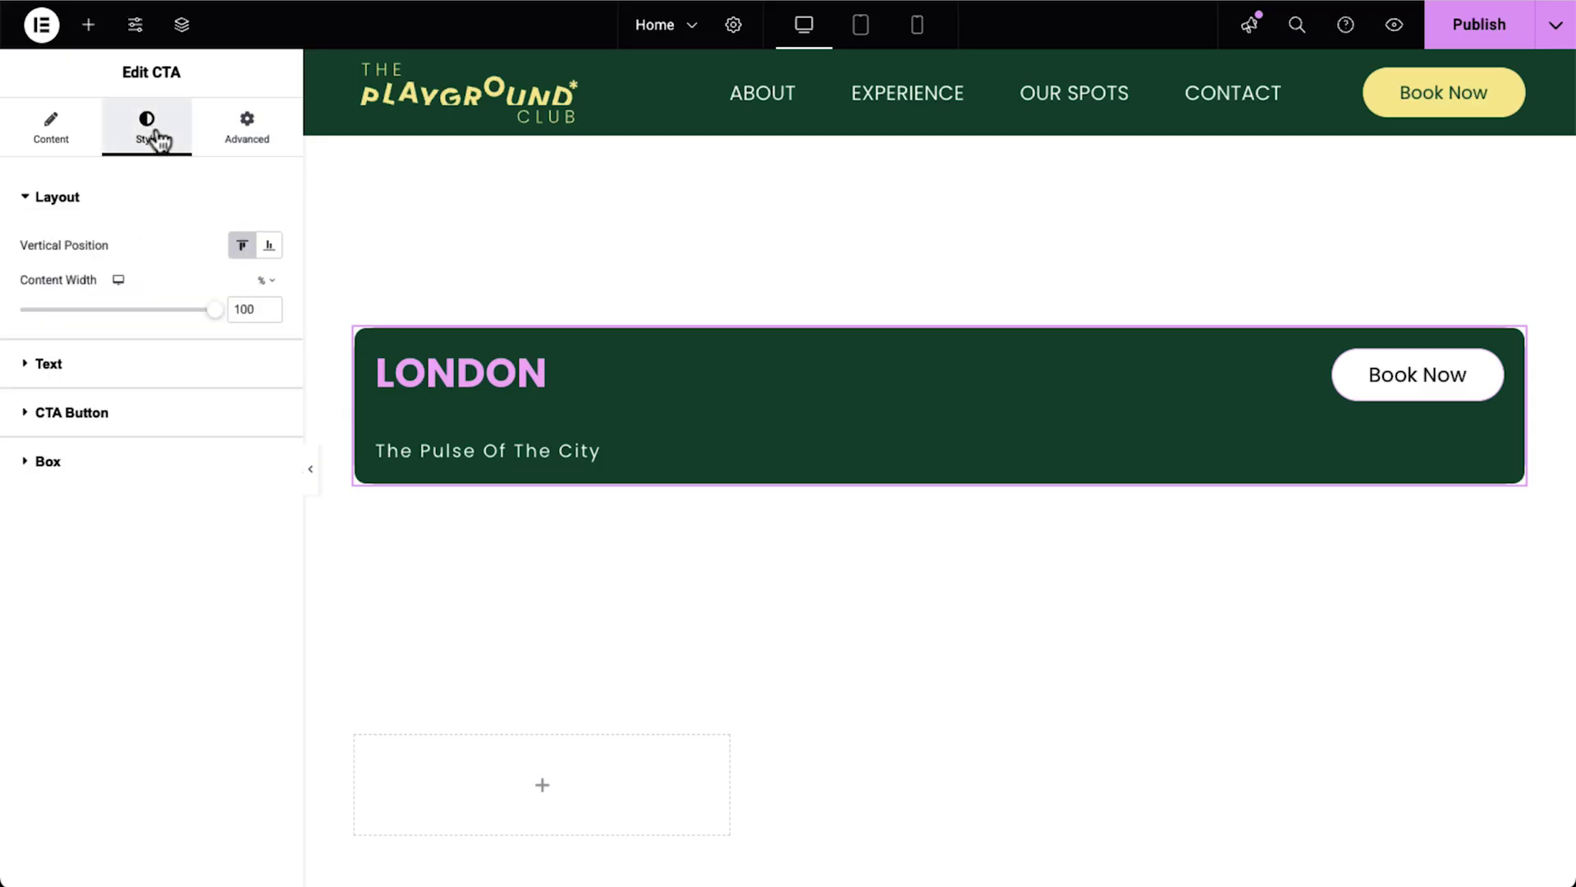
# Try different vertical positions and alignments for the LONDON CTA's heading, subtitle and Book Now button
pyautogui.click(268, 245)
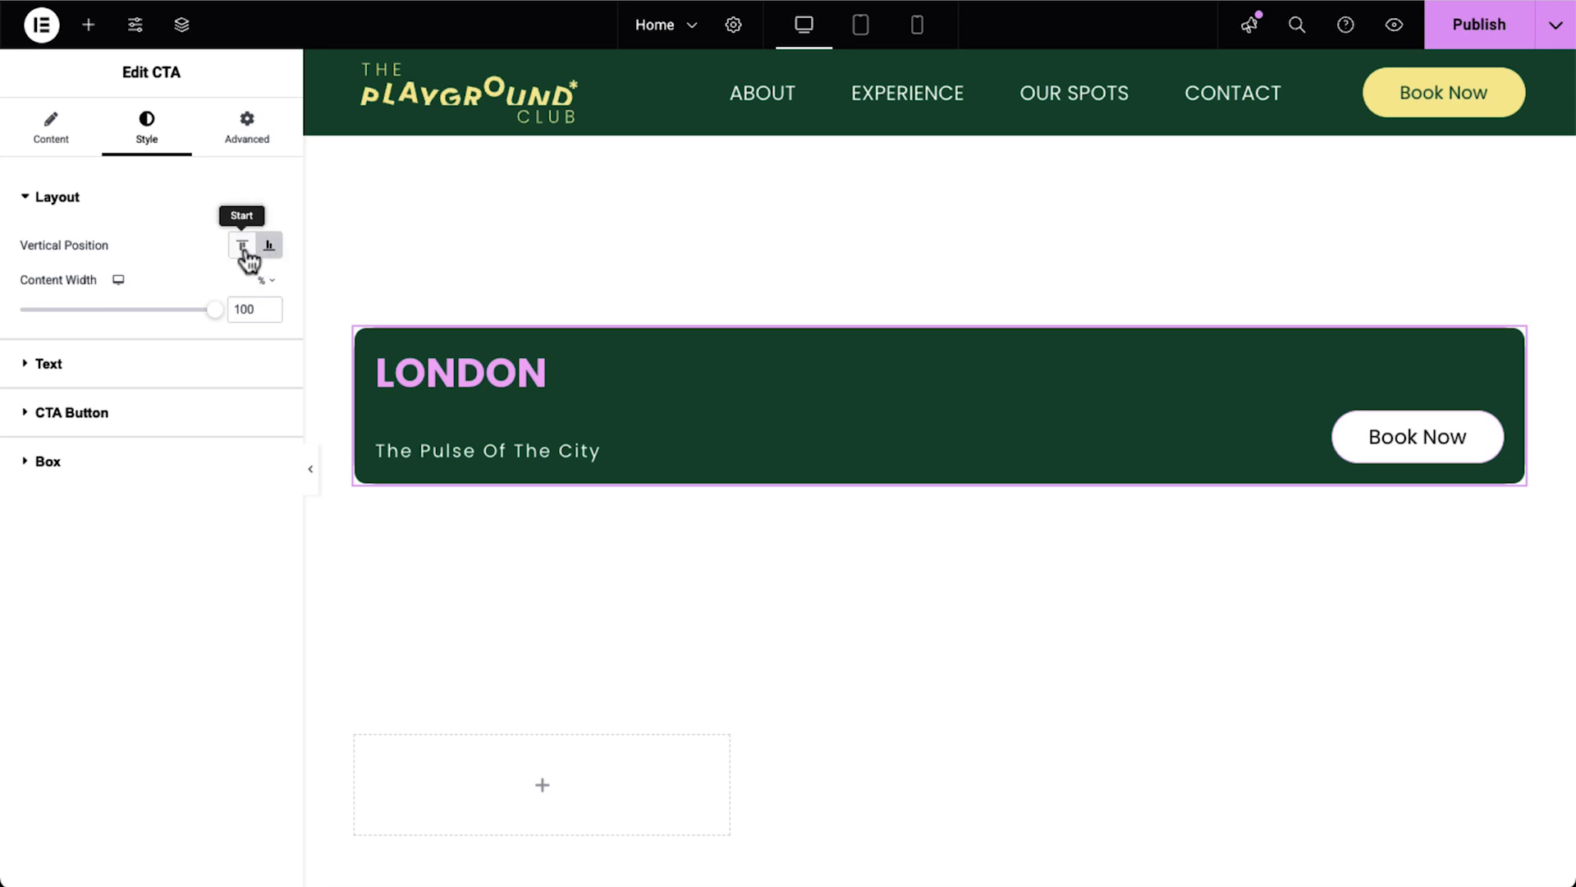
pyautogui.click(242, 247)
pyautogui.click(49, 125)
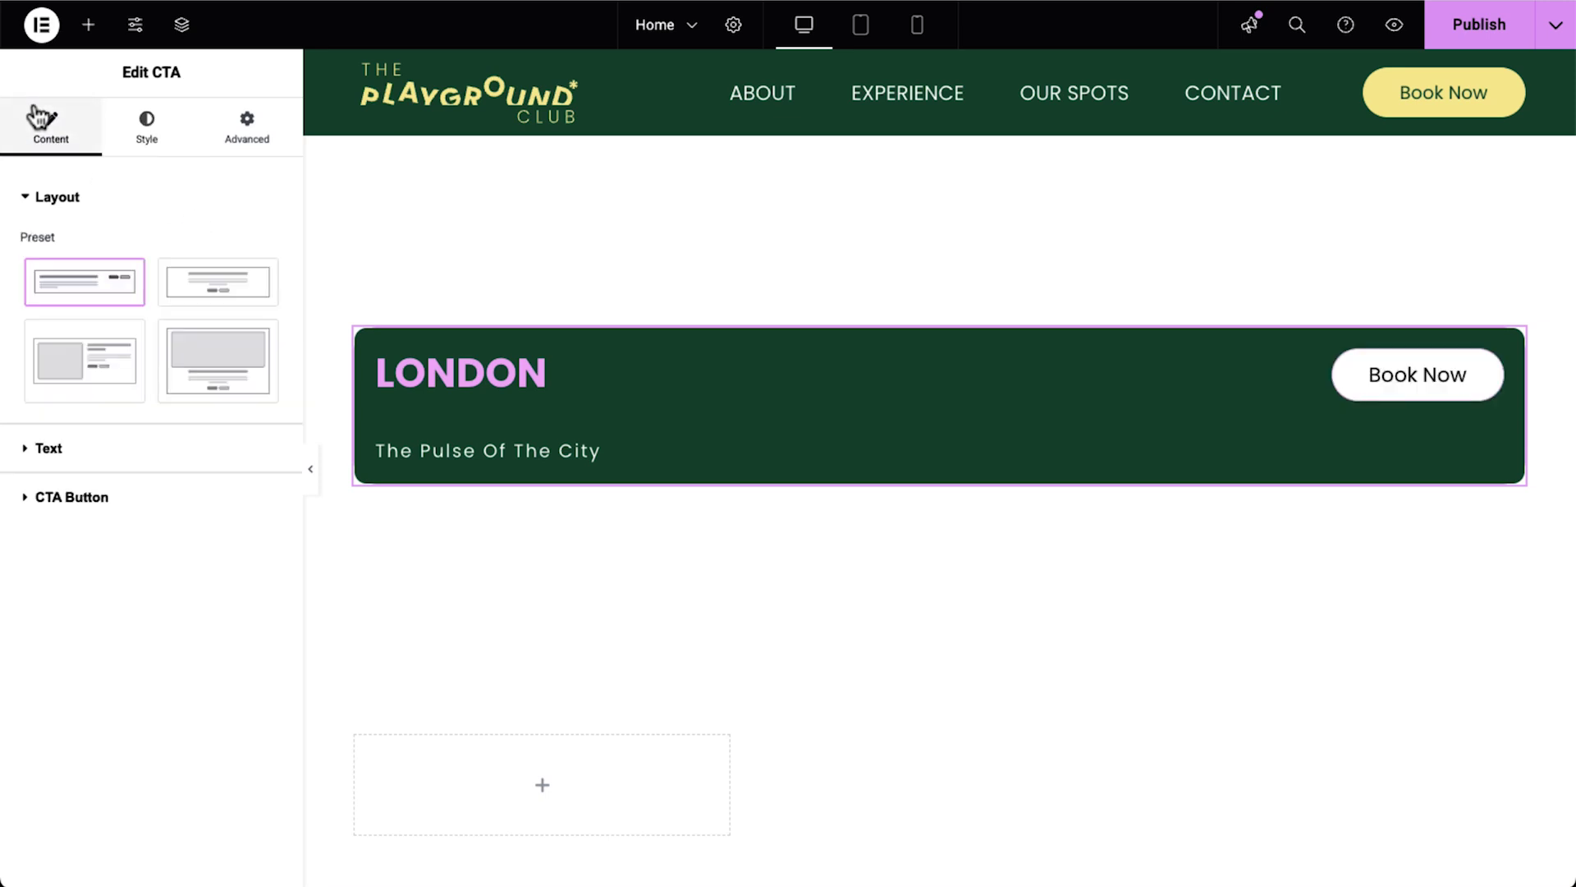
pyautogui.click(225, 301)
pyautogui.click(148, 127)
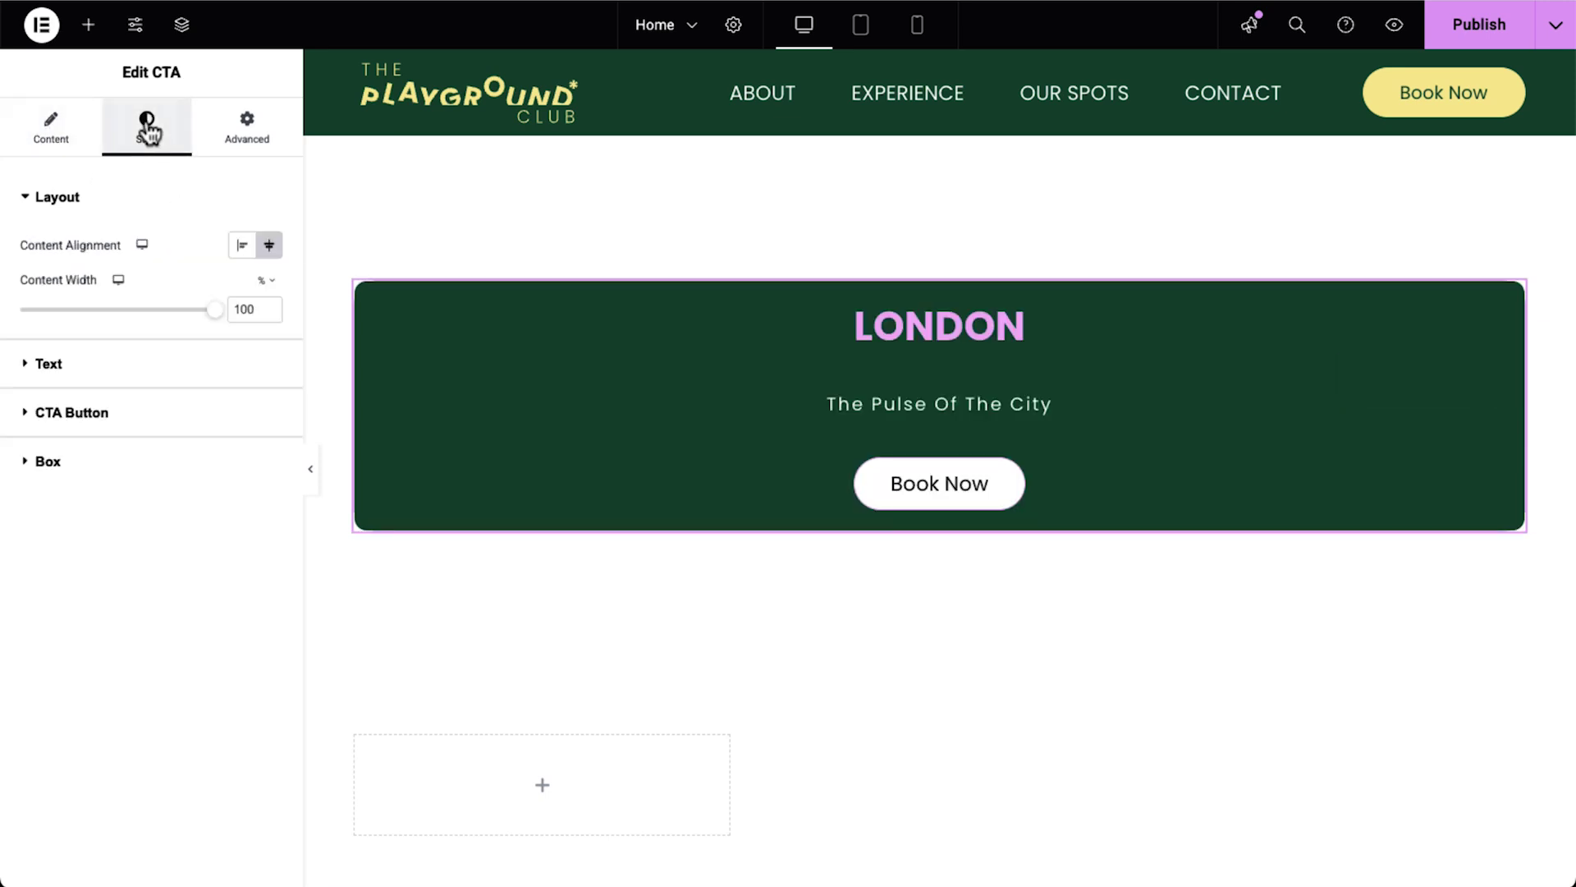
pyautogui.click(234, 250)
pyautogui.click(269, 246)
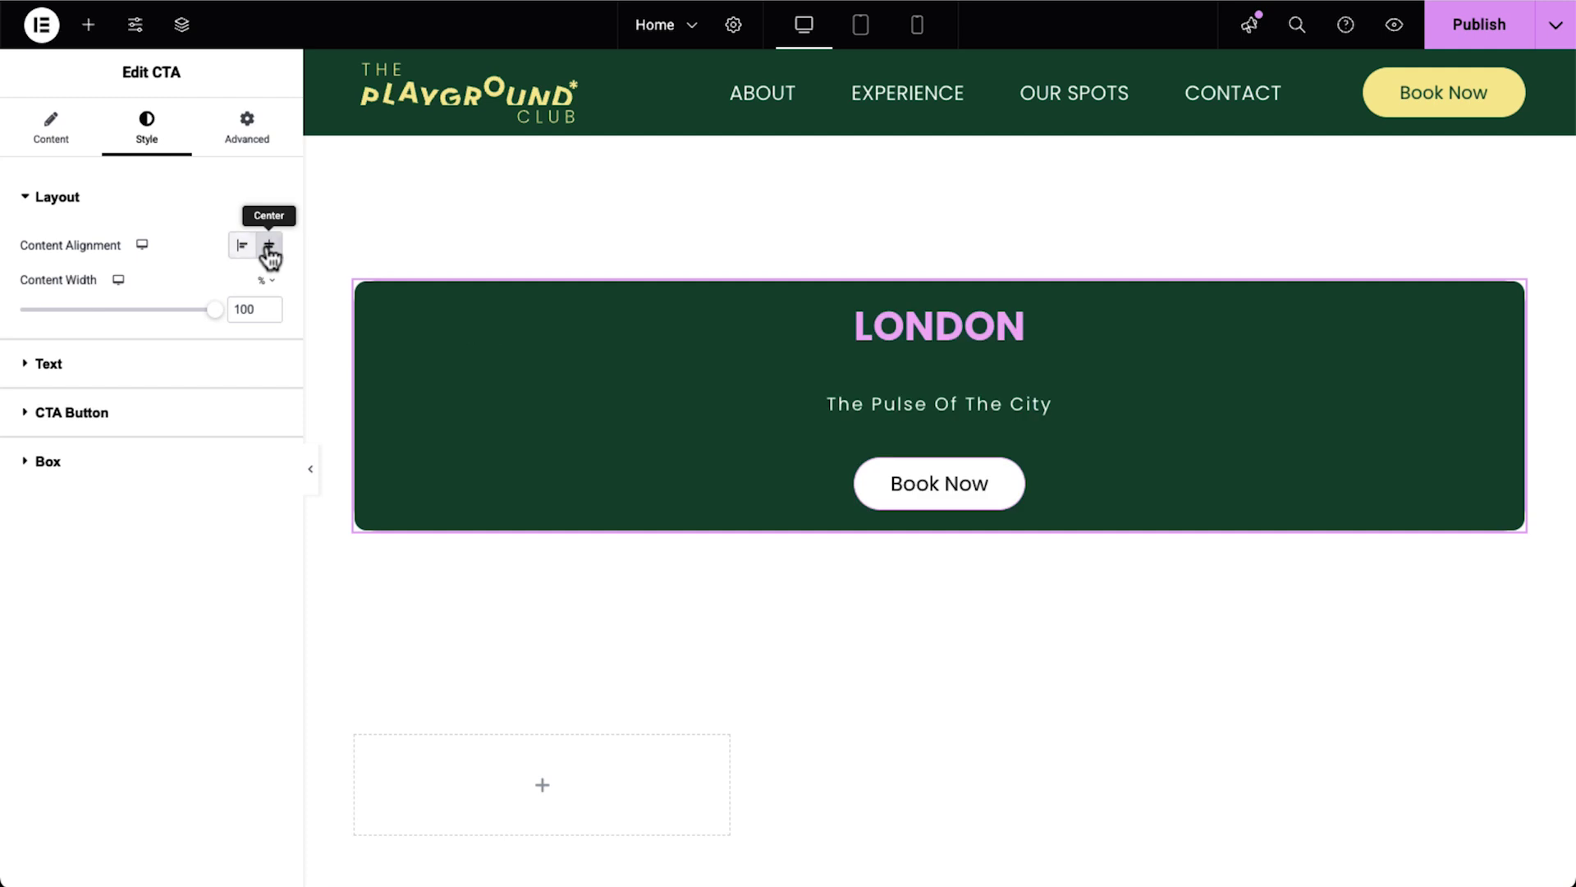
# Apply the Showcase CTA preset with the photo on the right and the text at the bottom
pyautogui.click(51, 127)
pyautogui.click(98, 368)
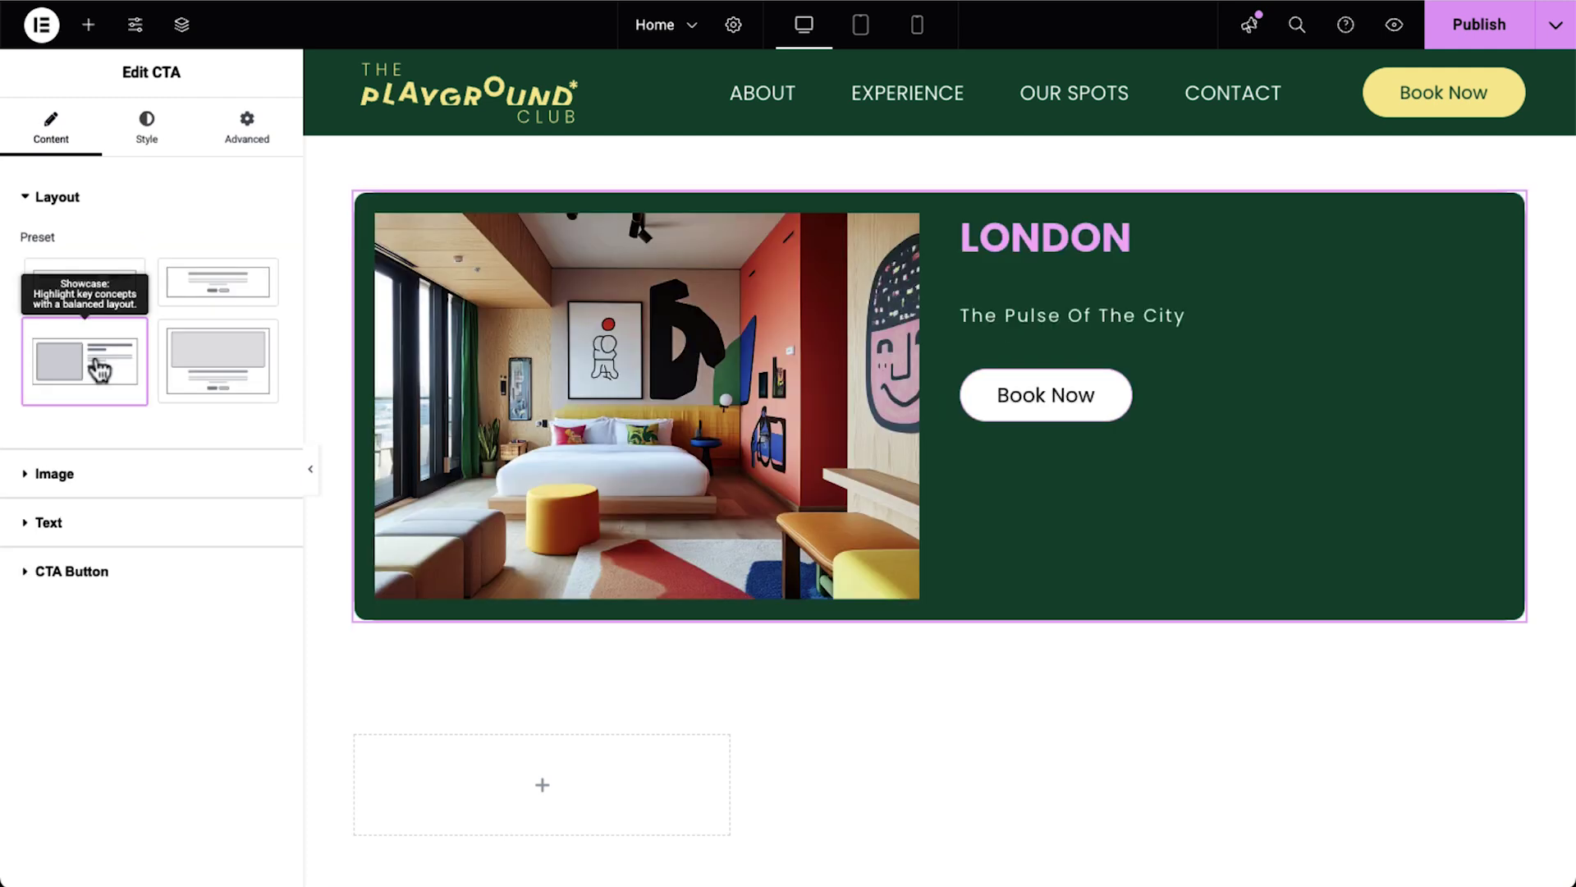
pyautogui.click(149, 125)
pyautogui.click(271, 246)
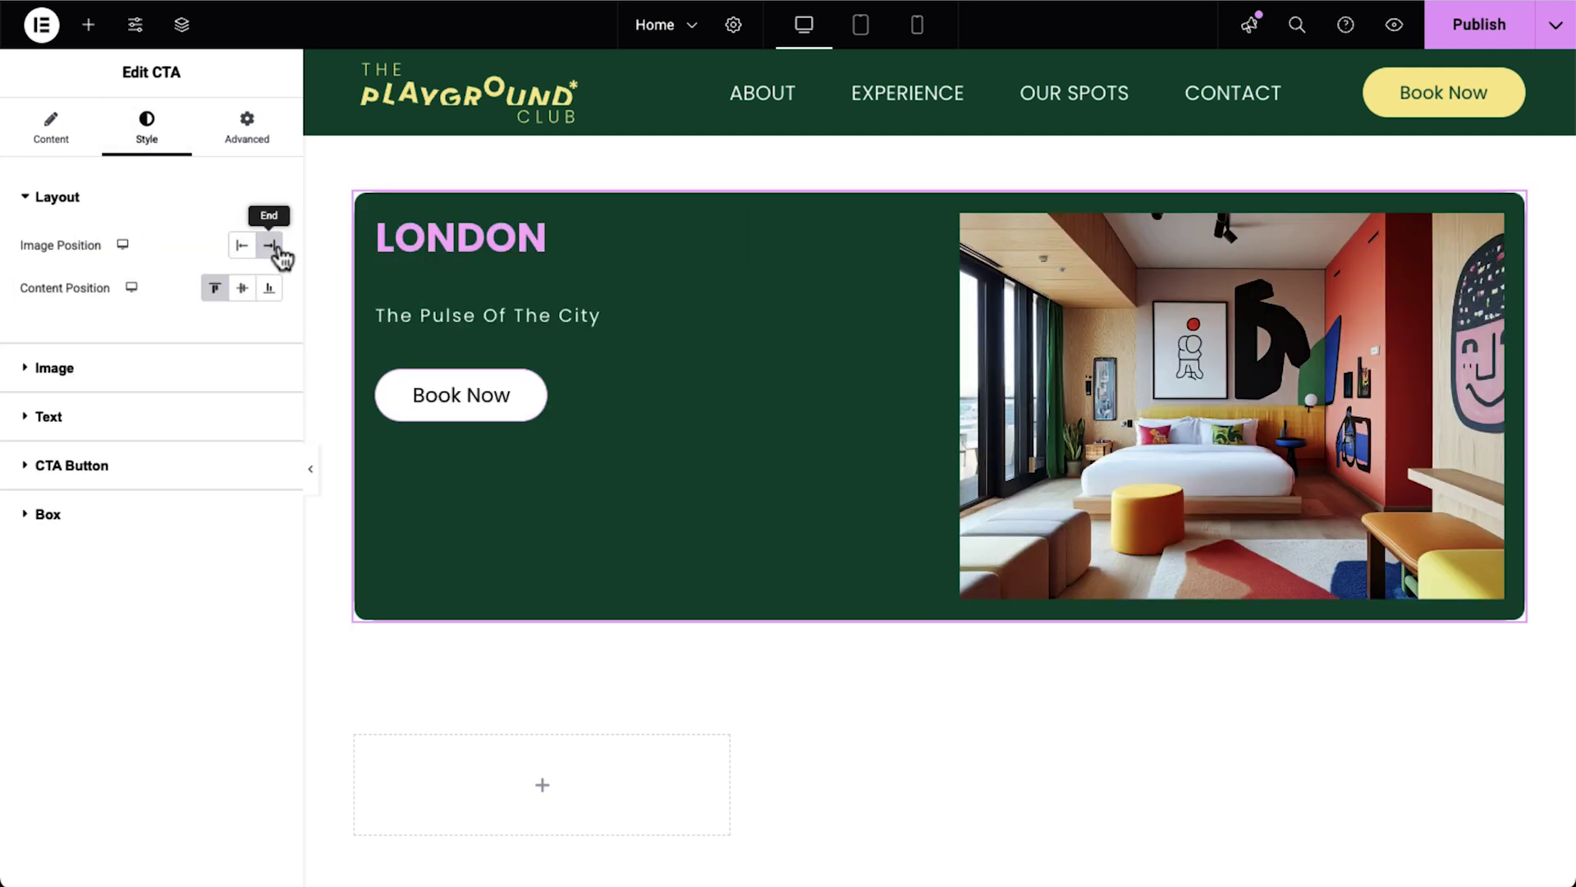
pyautogui.click(240, 294)
pyautogui.click(272, 300)
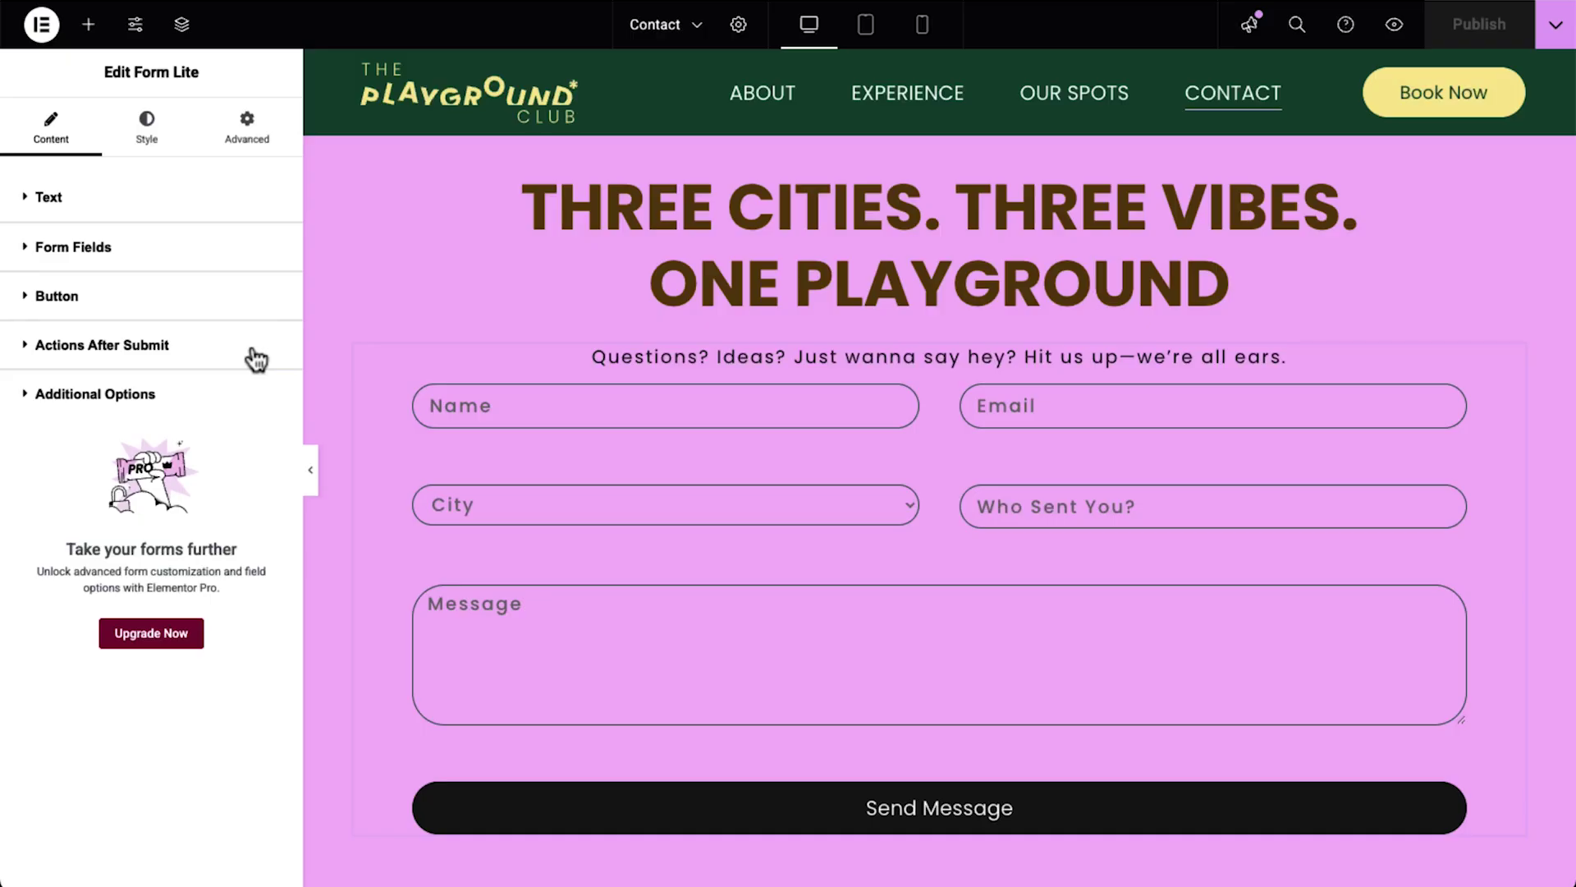
pyautogui.click(257, 359)
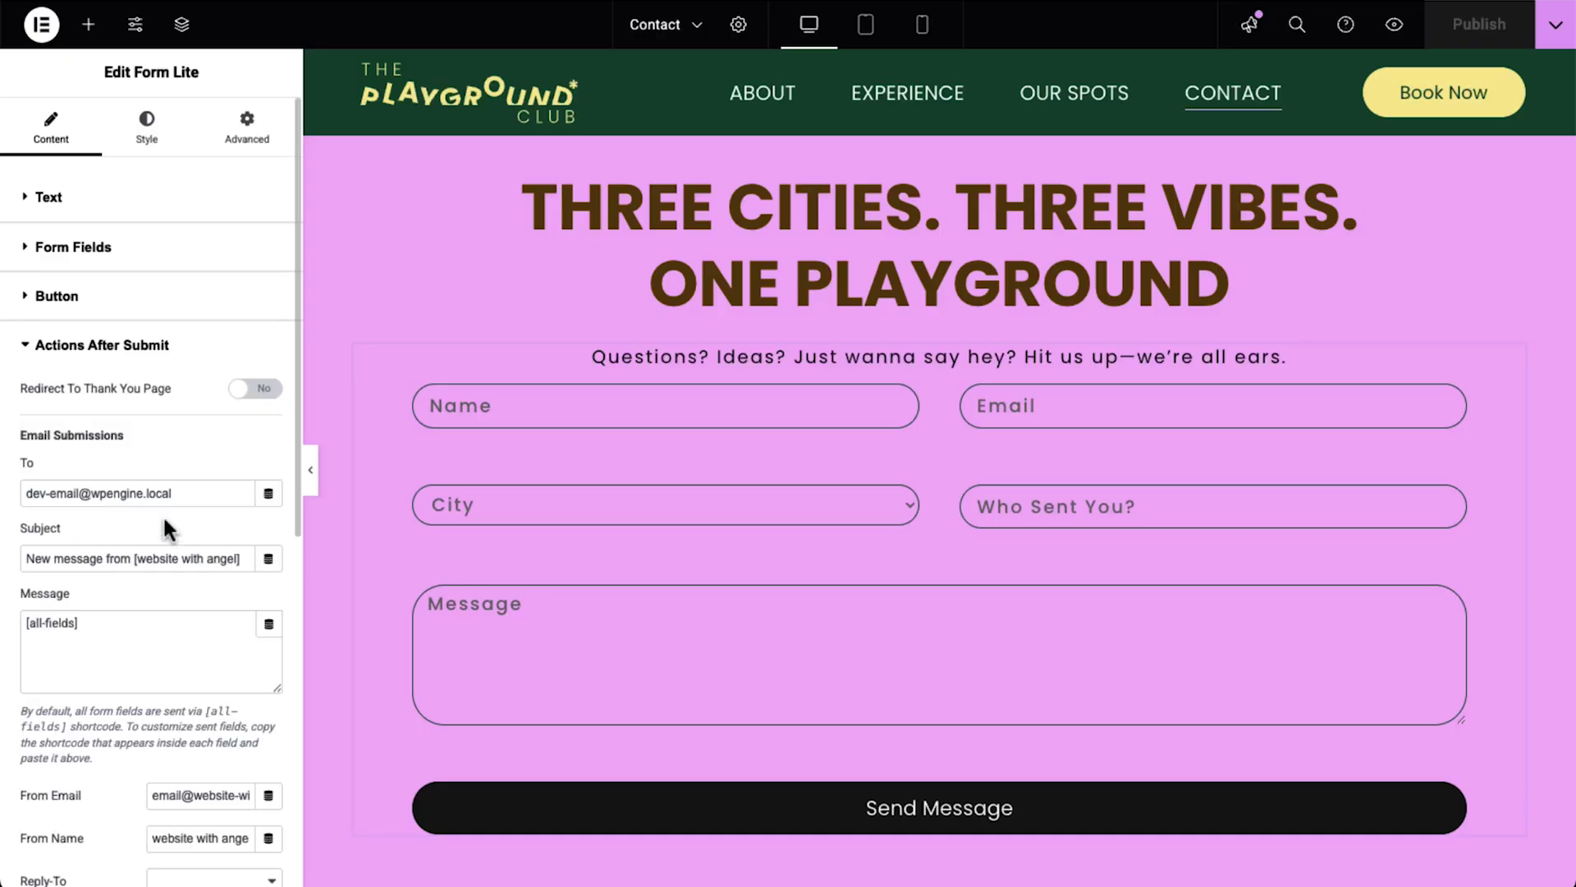
# Turn Save Submissions on under Actions After Submit and expand the Collect Submissions settings
pyautogui.scroll(-8, 158, 525)
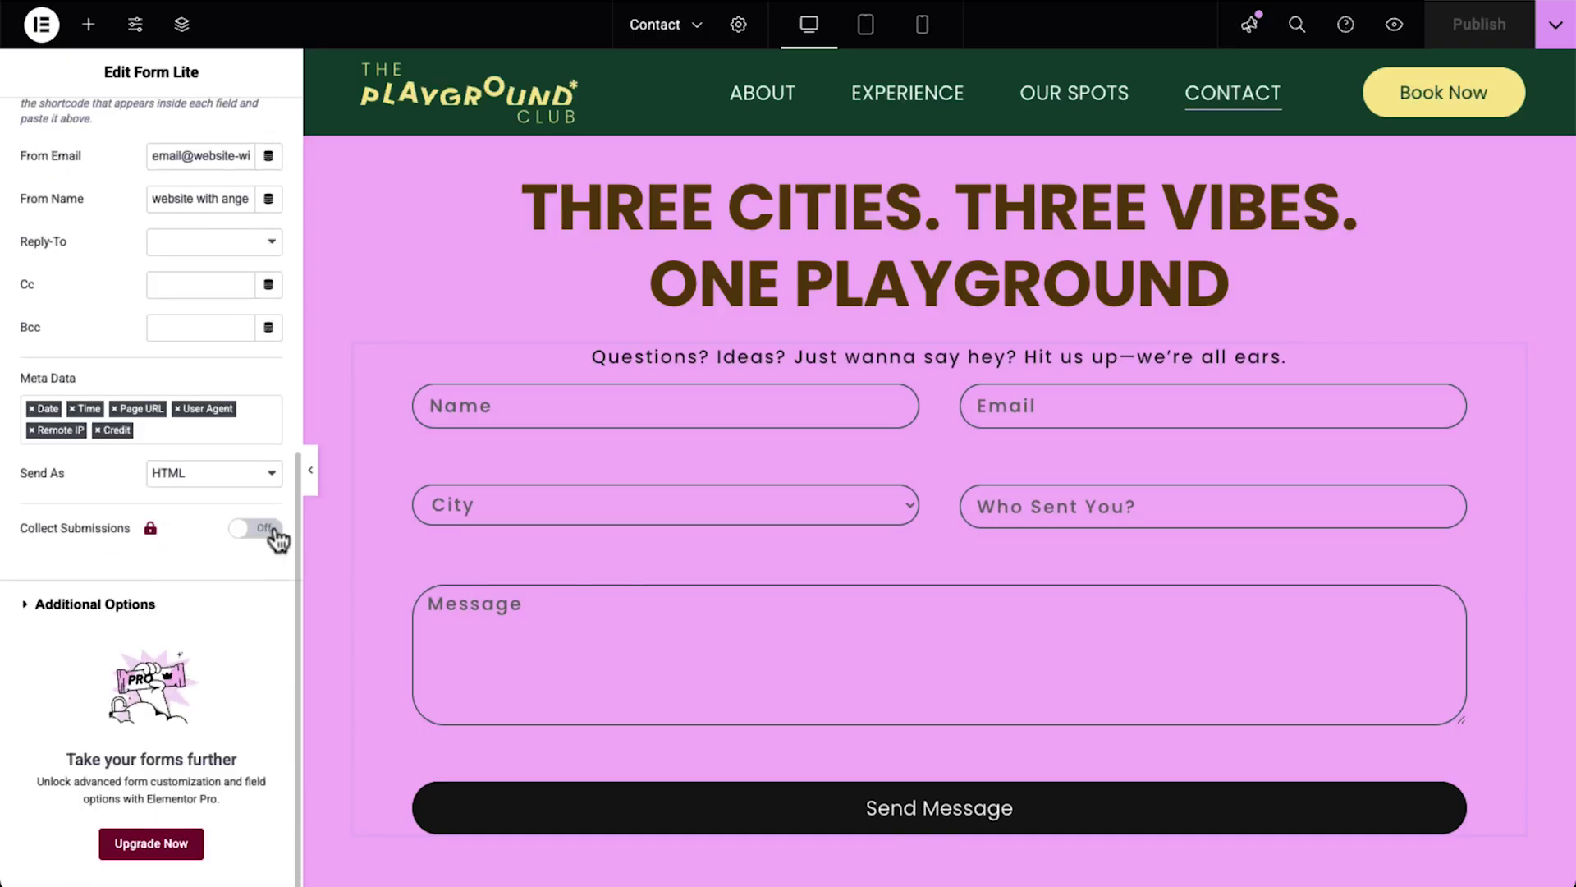
pyautogui.click(277, 537)
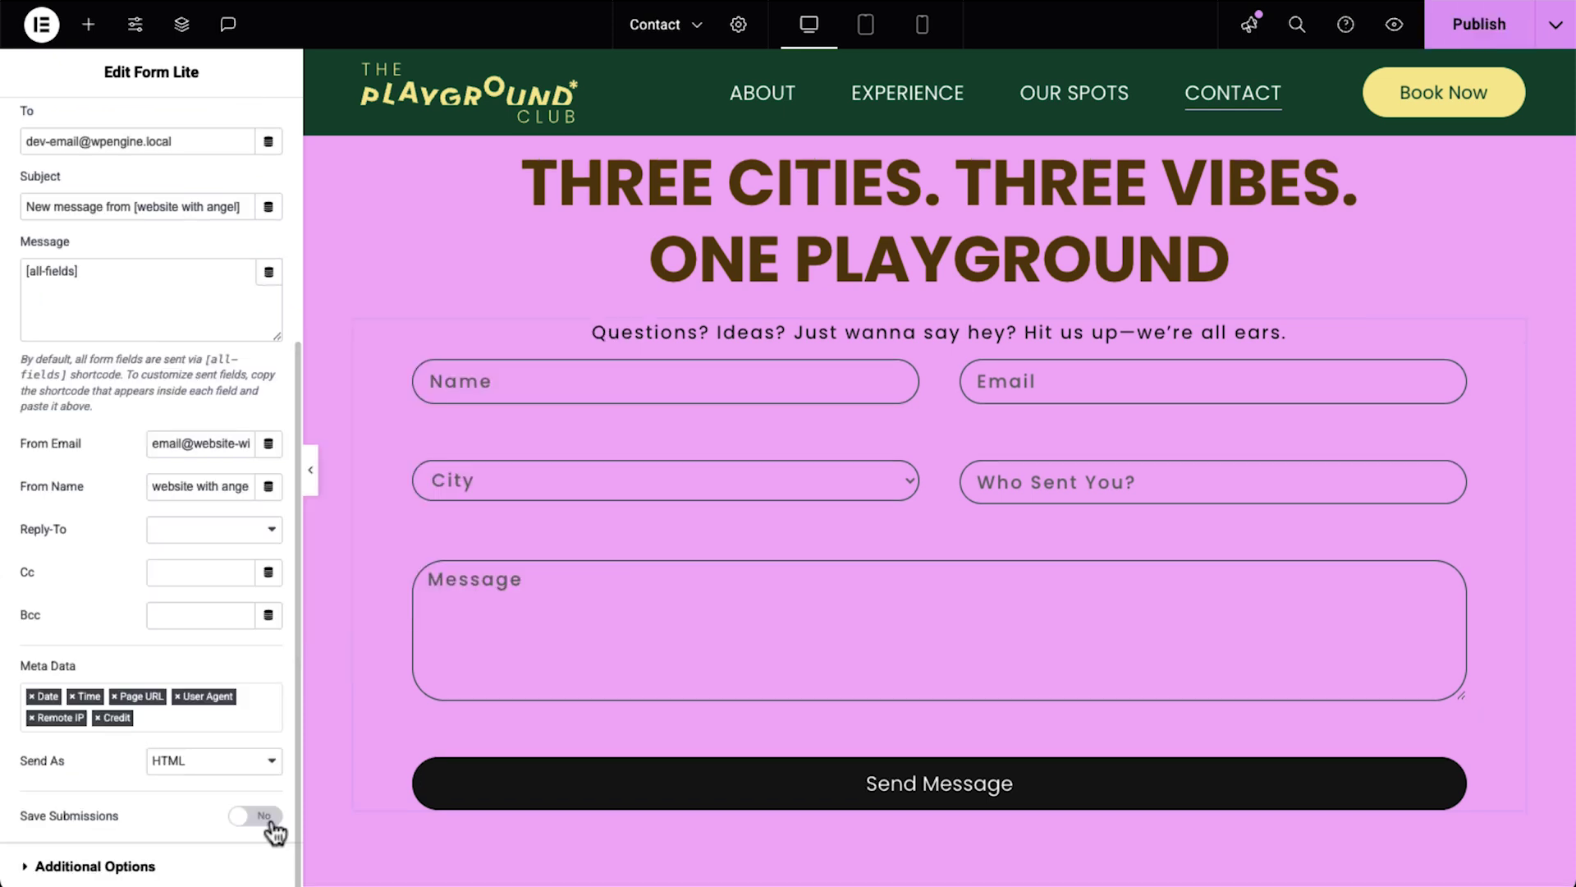
pyautogui.click(257, 815)
pyautogui.scroll(-1, 275, 830)
pyautogui.click(242, 817)
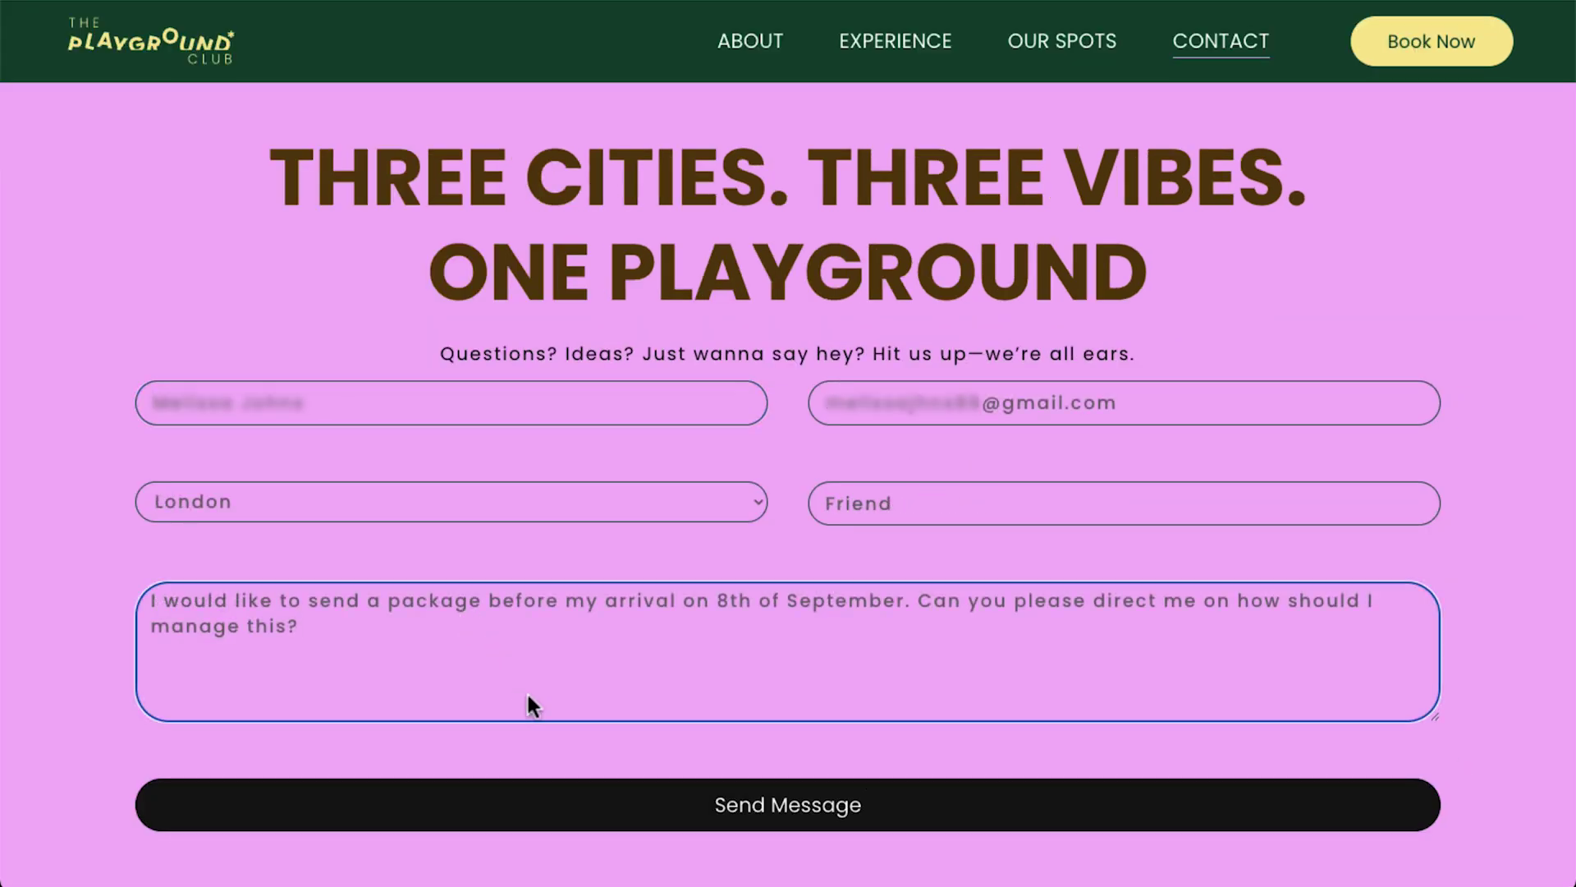
# Submit the contact form, then view the newest entry under Elementor > Submissions
pyautogui.click(565, 816)
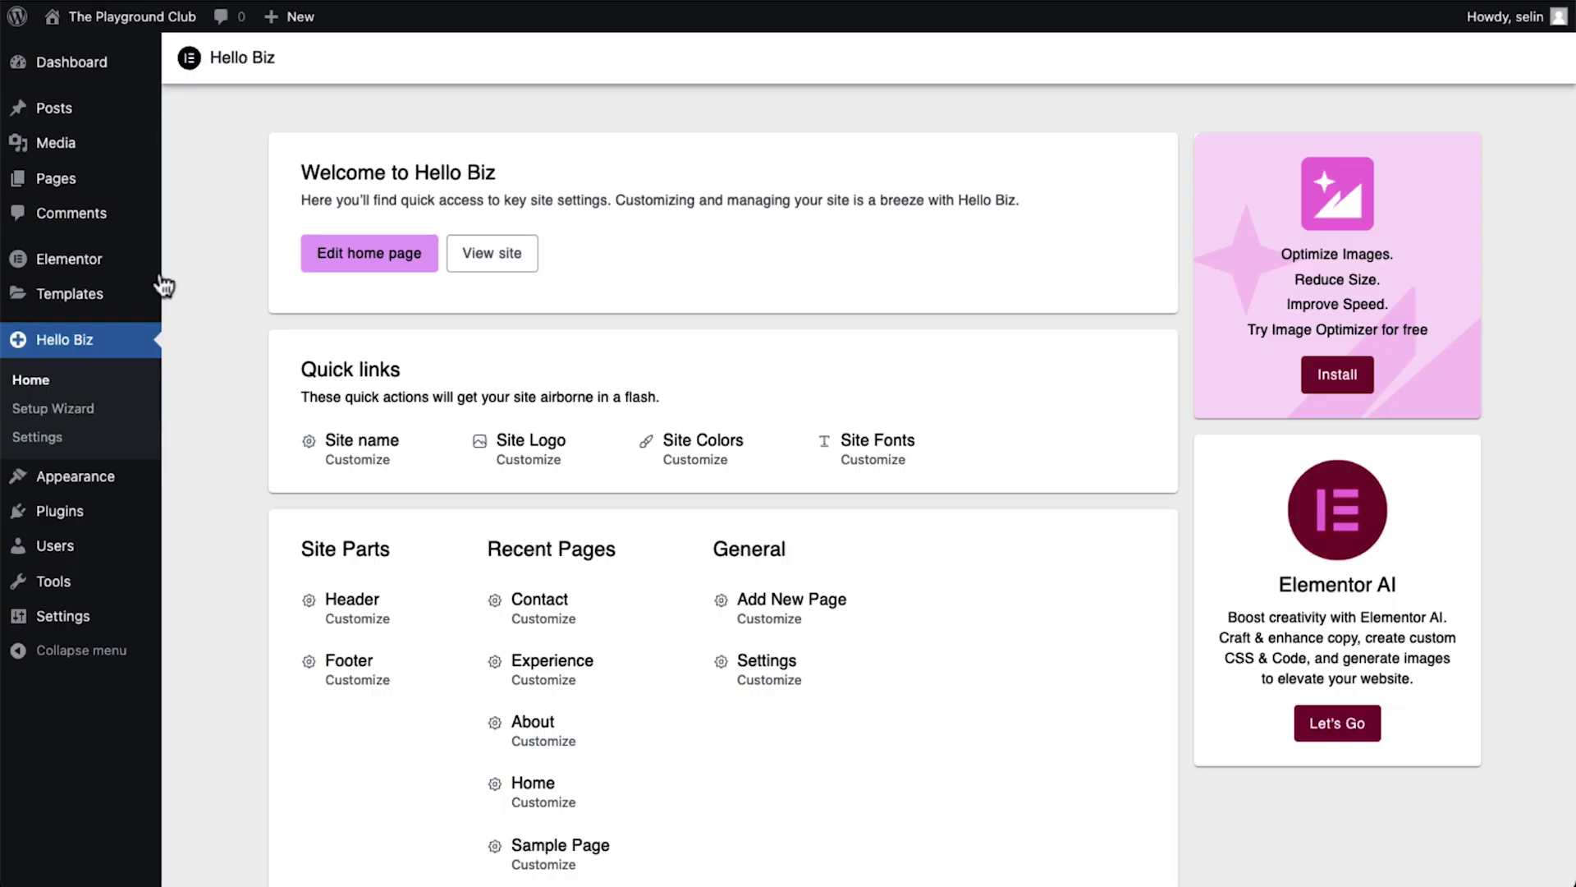
pyautogui.moveTo(116, 265)
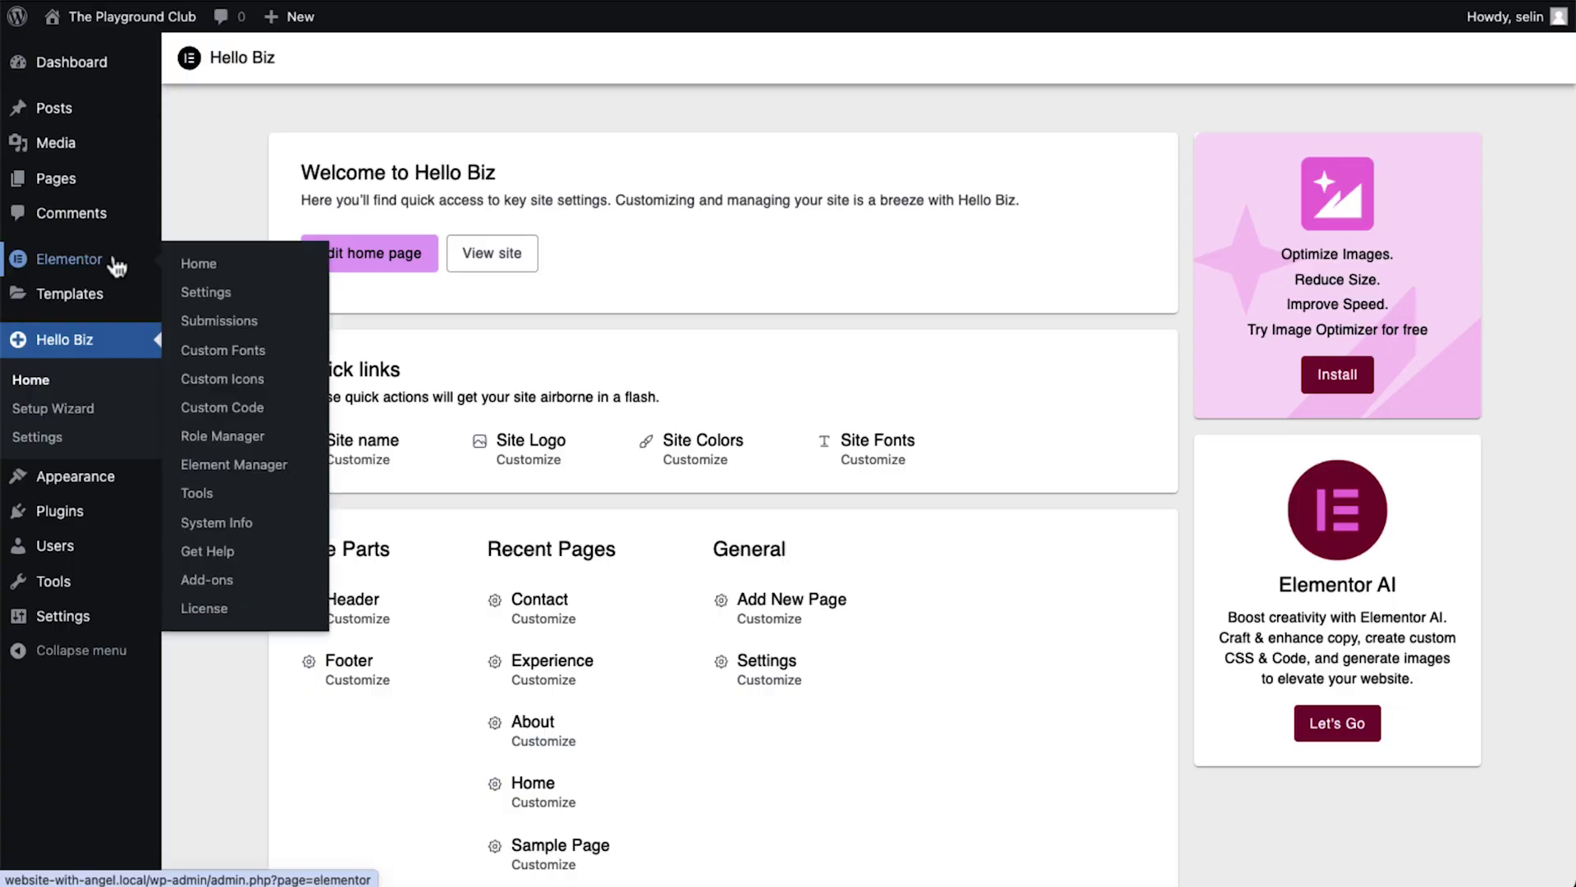
pyautogui.click(251, 324)
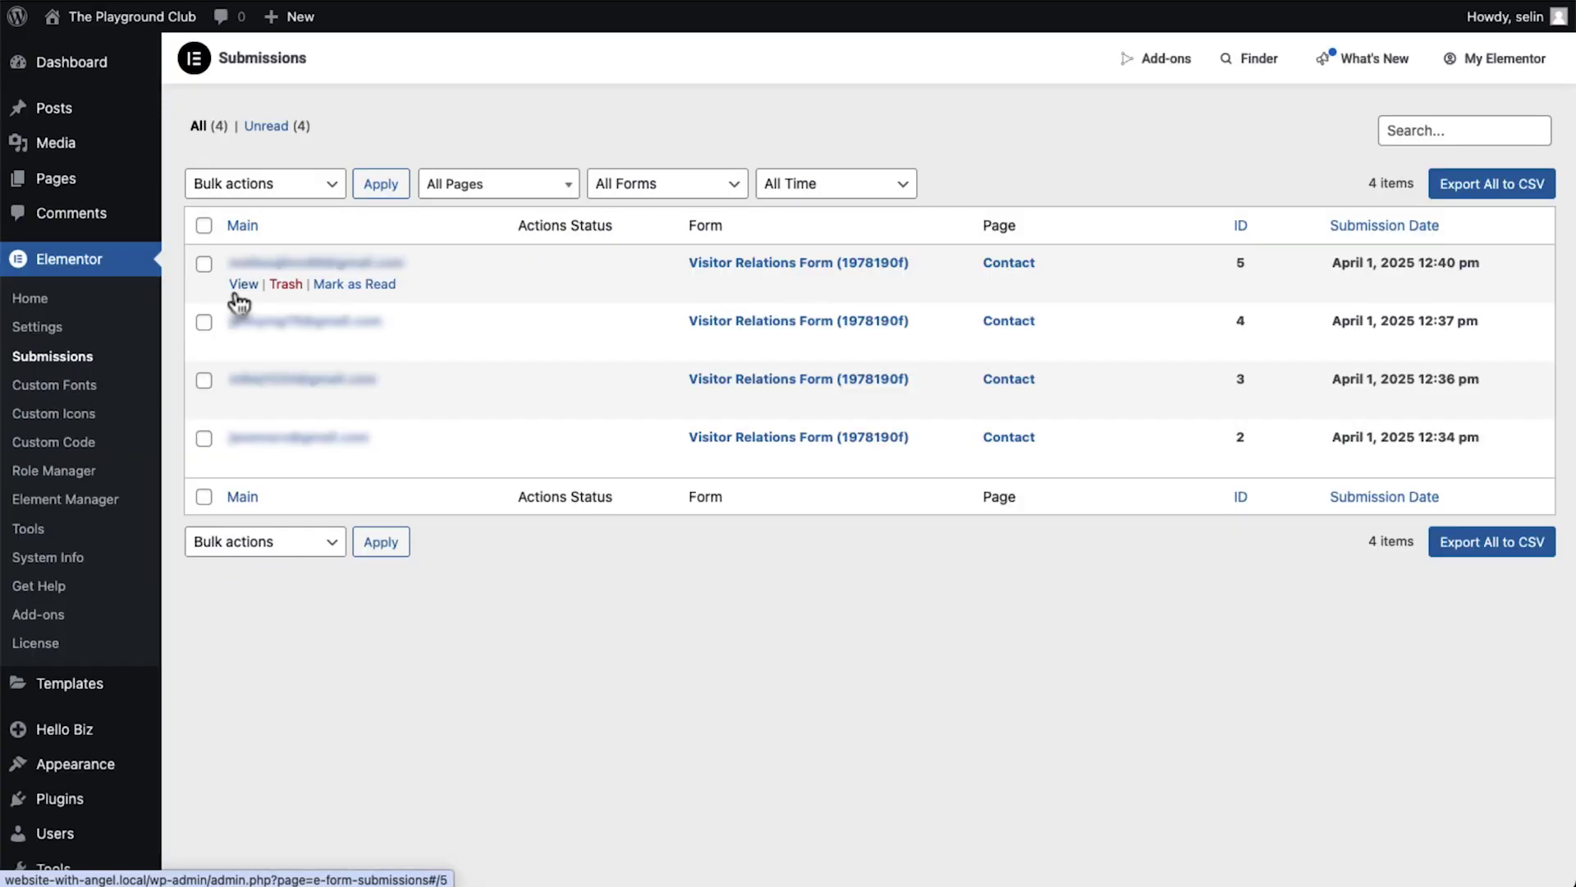
pyautogui.click(236, 293)
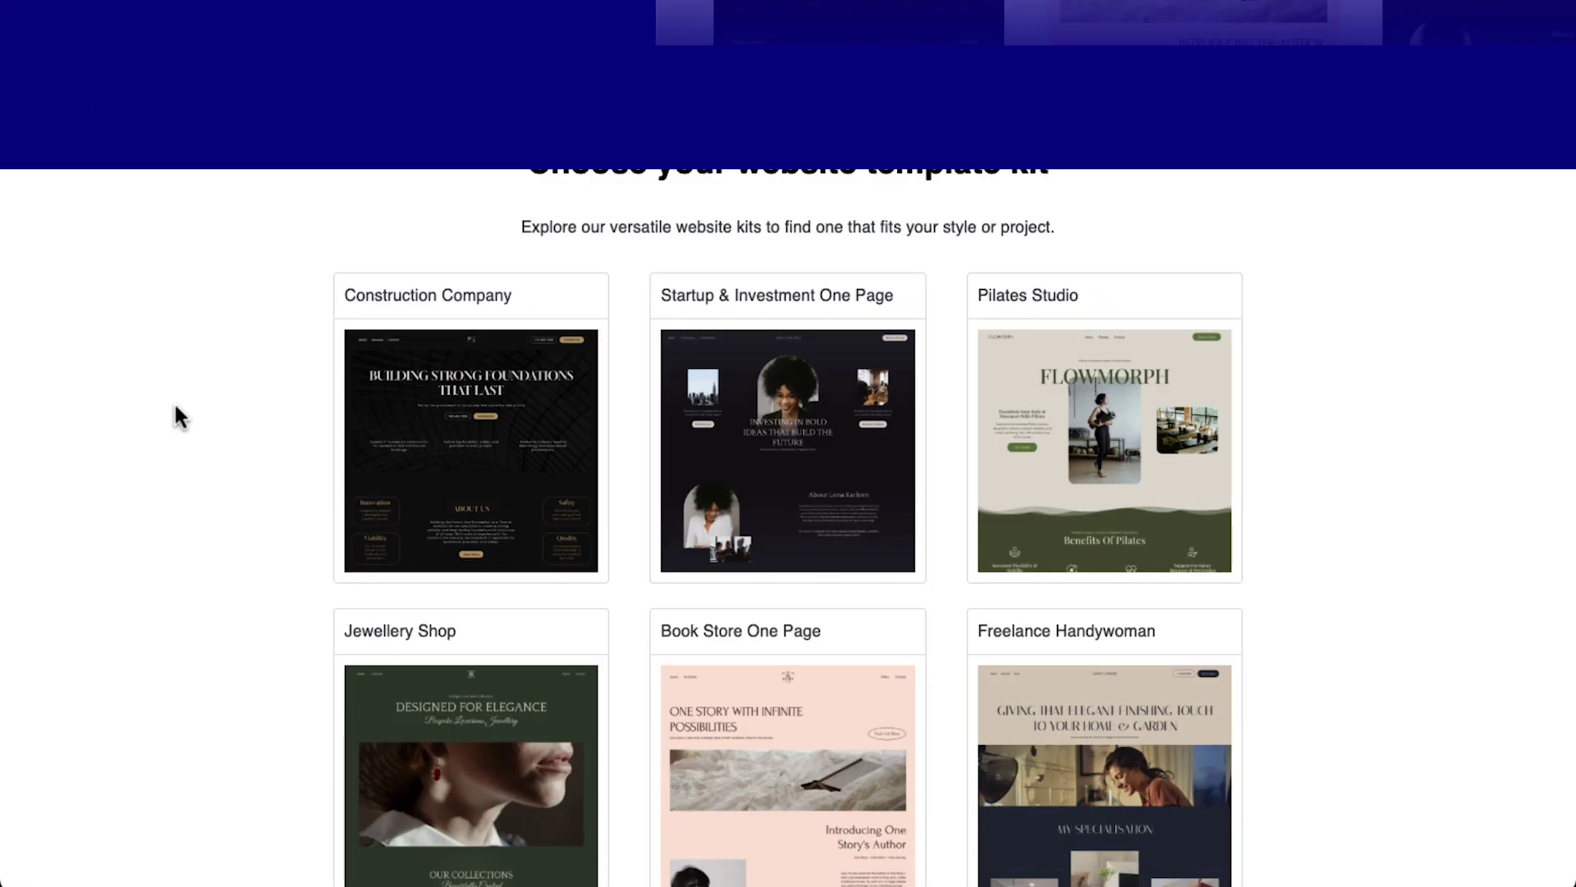
# Preview the Construction Company kit from the Hello+ grid and scroll down to its footer
pyautogui.scroll(-6, 176, 414)
pyautogui.scroll(-9, 176, 411)
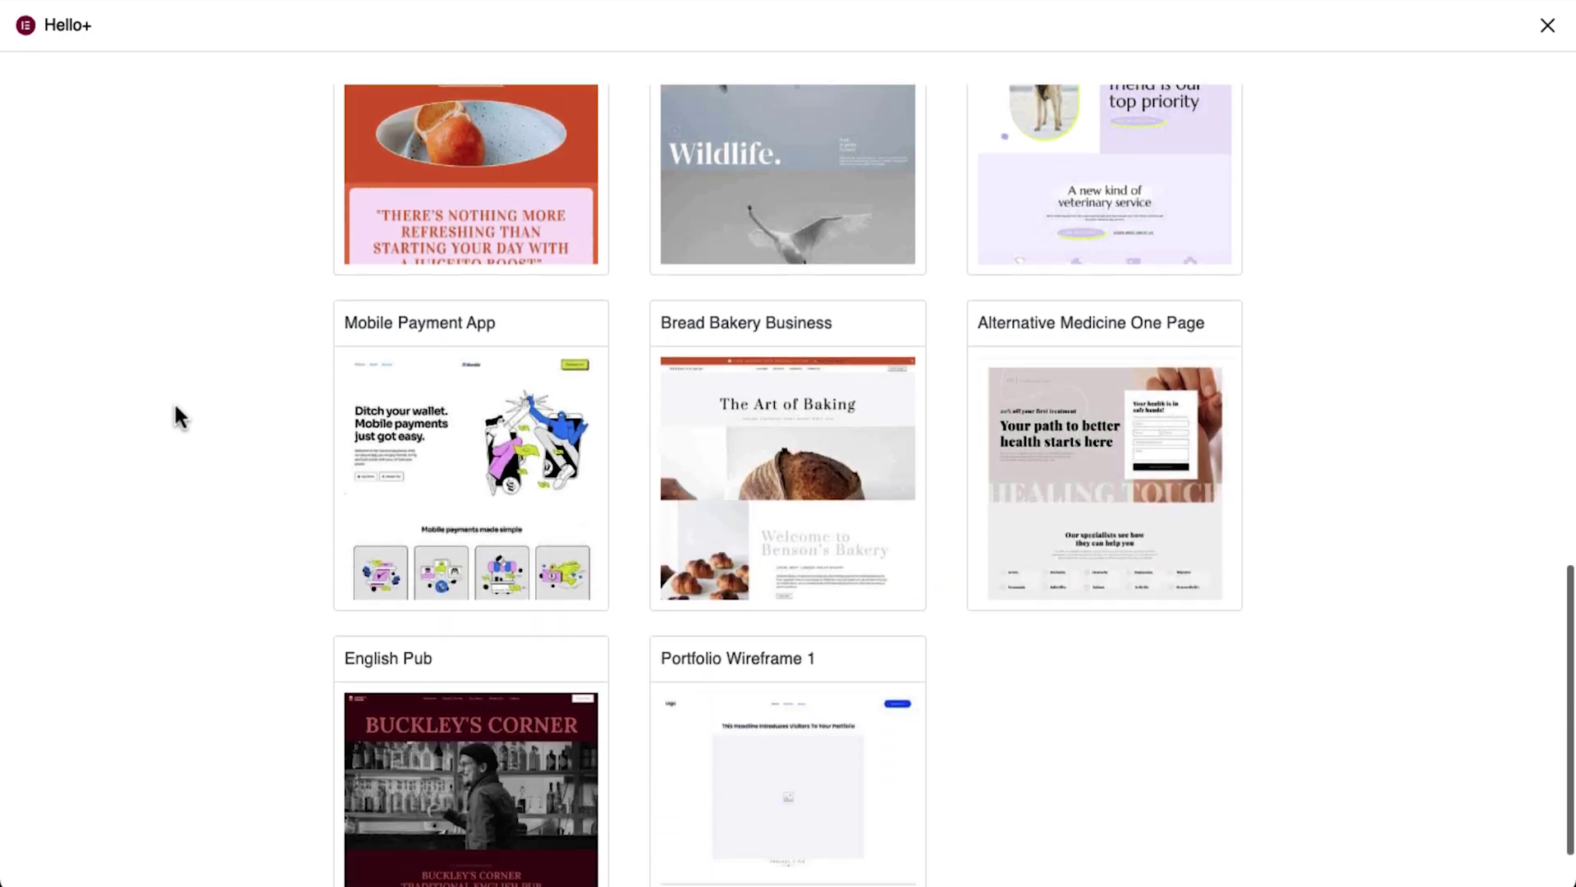
pyautogui.scroll(15, 174, 417)
pyautogui.click(563, 452)
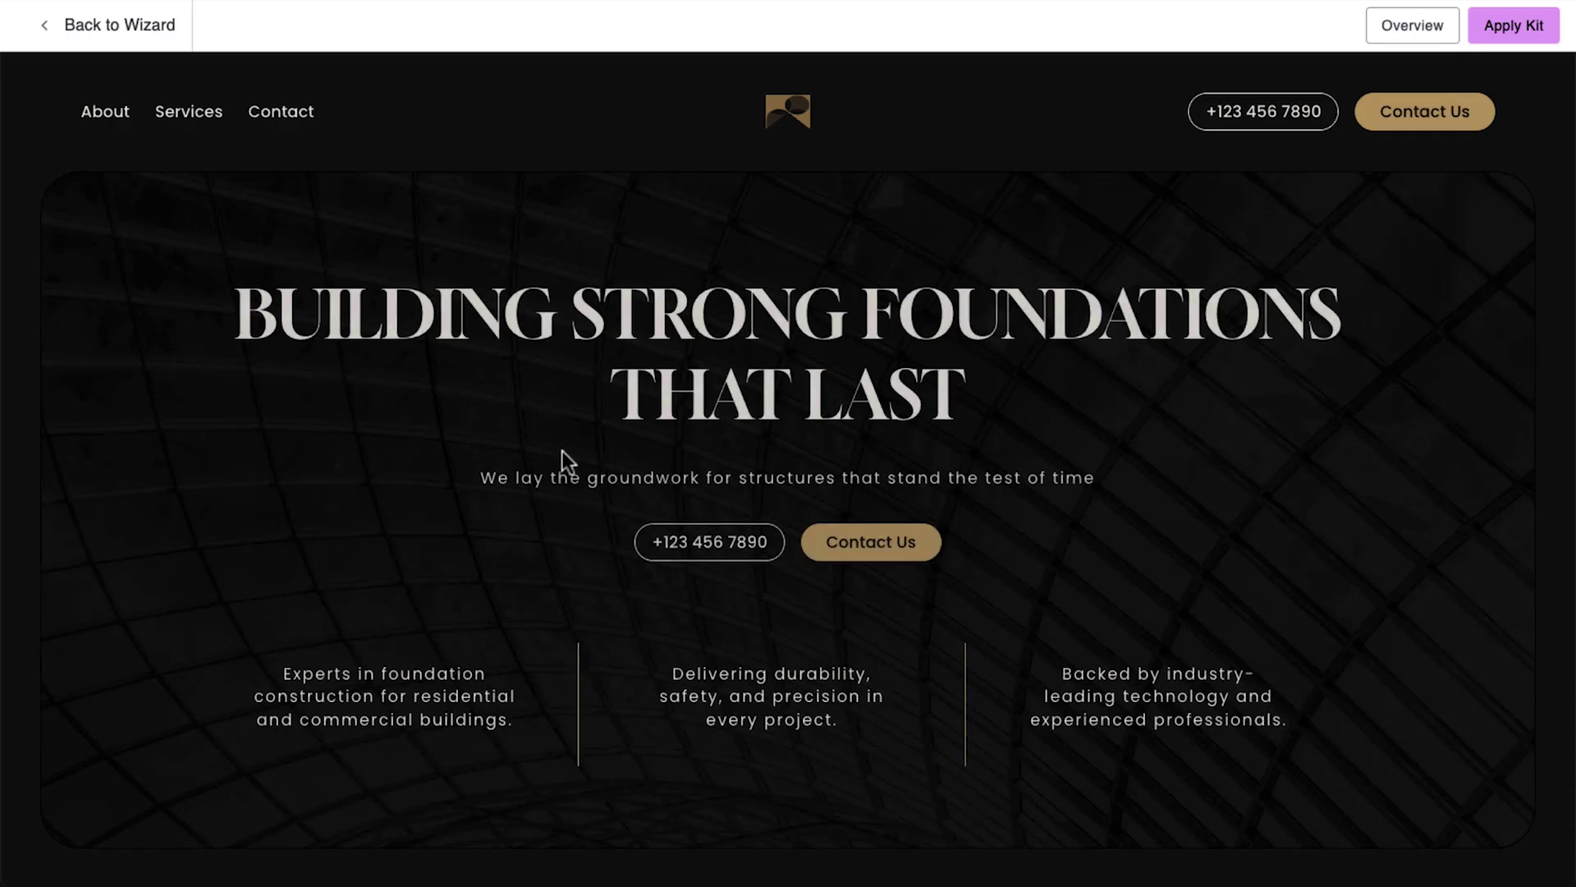
pyautogui.scroll(-10, 1503, 437)
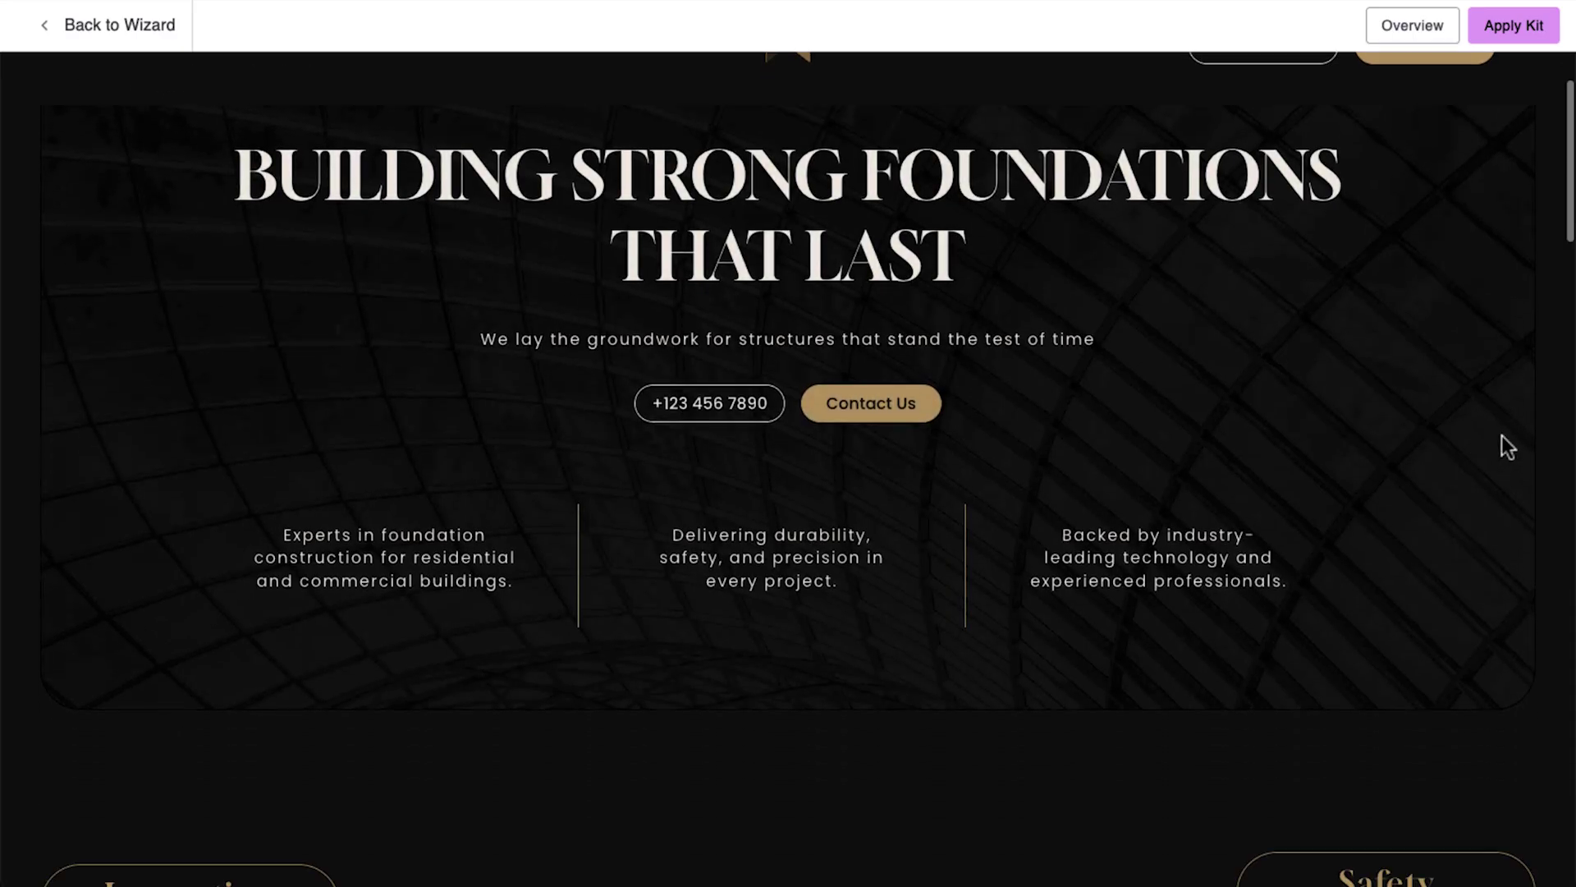
pyautogui.scroll(-12, 1502, 438)
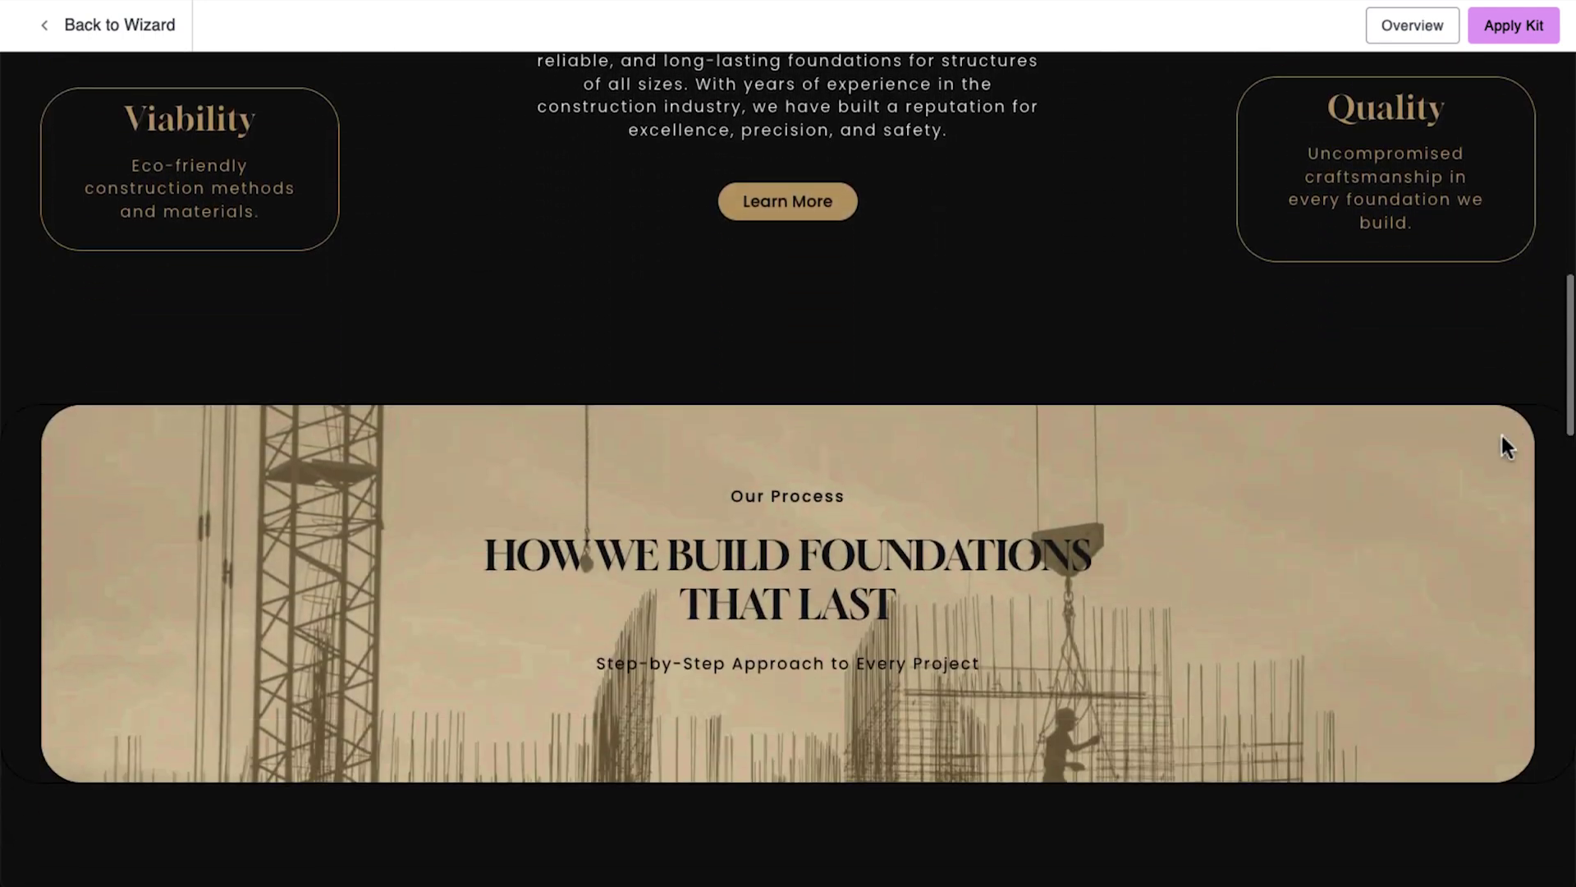
pyautogui.scroll(-12, 1507, 446)
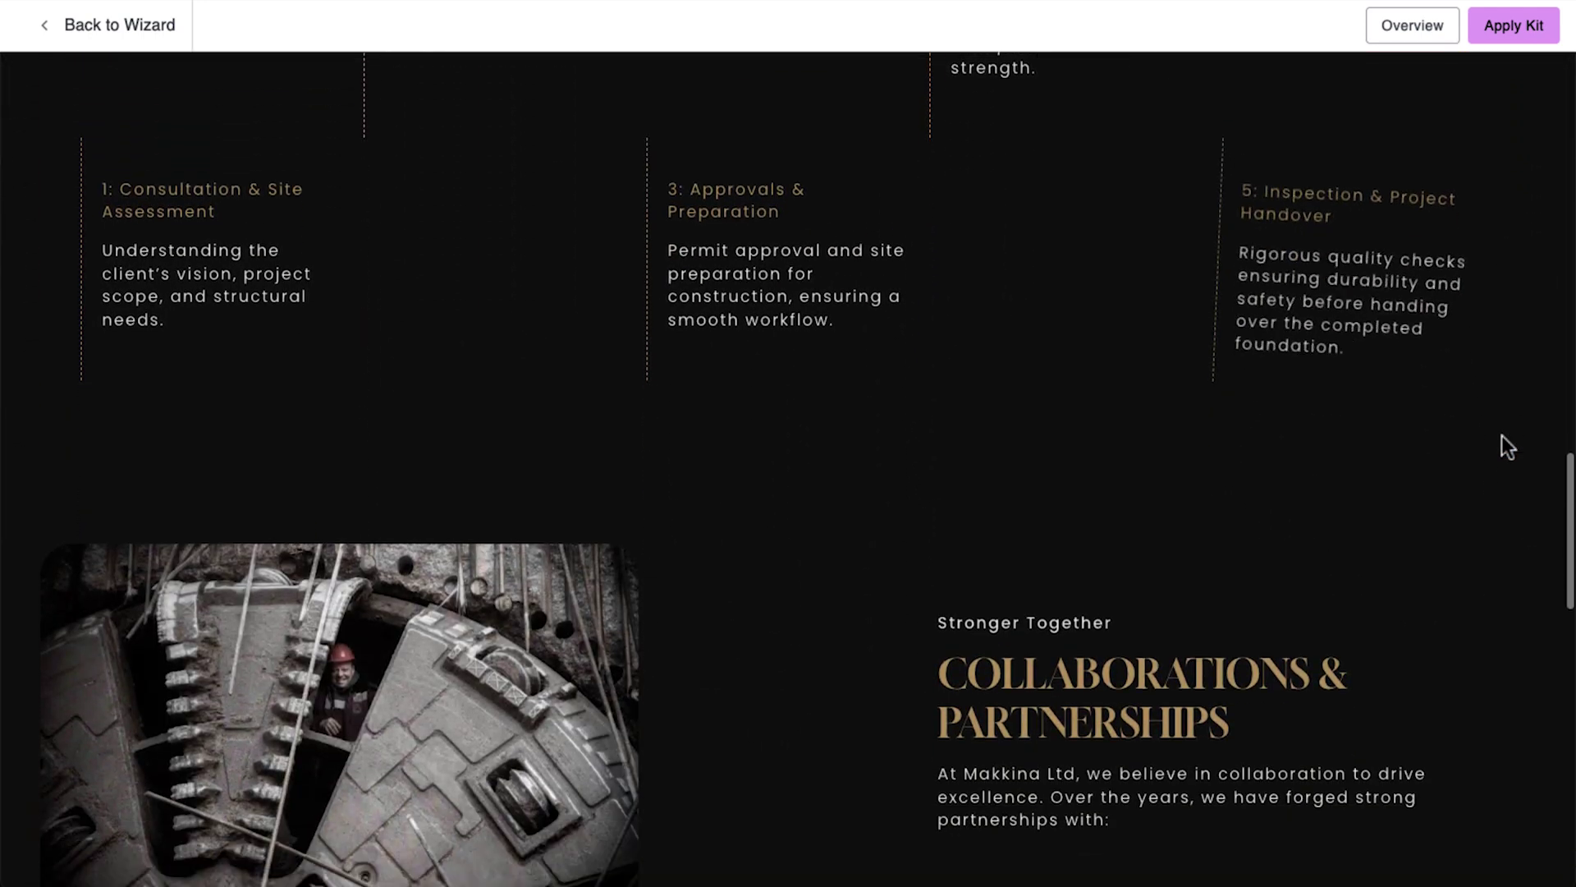
pyautogui.scroll(-10, 1507, 446)
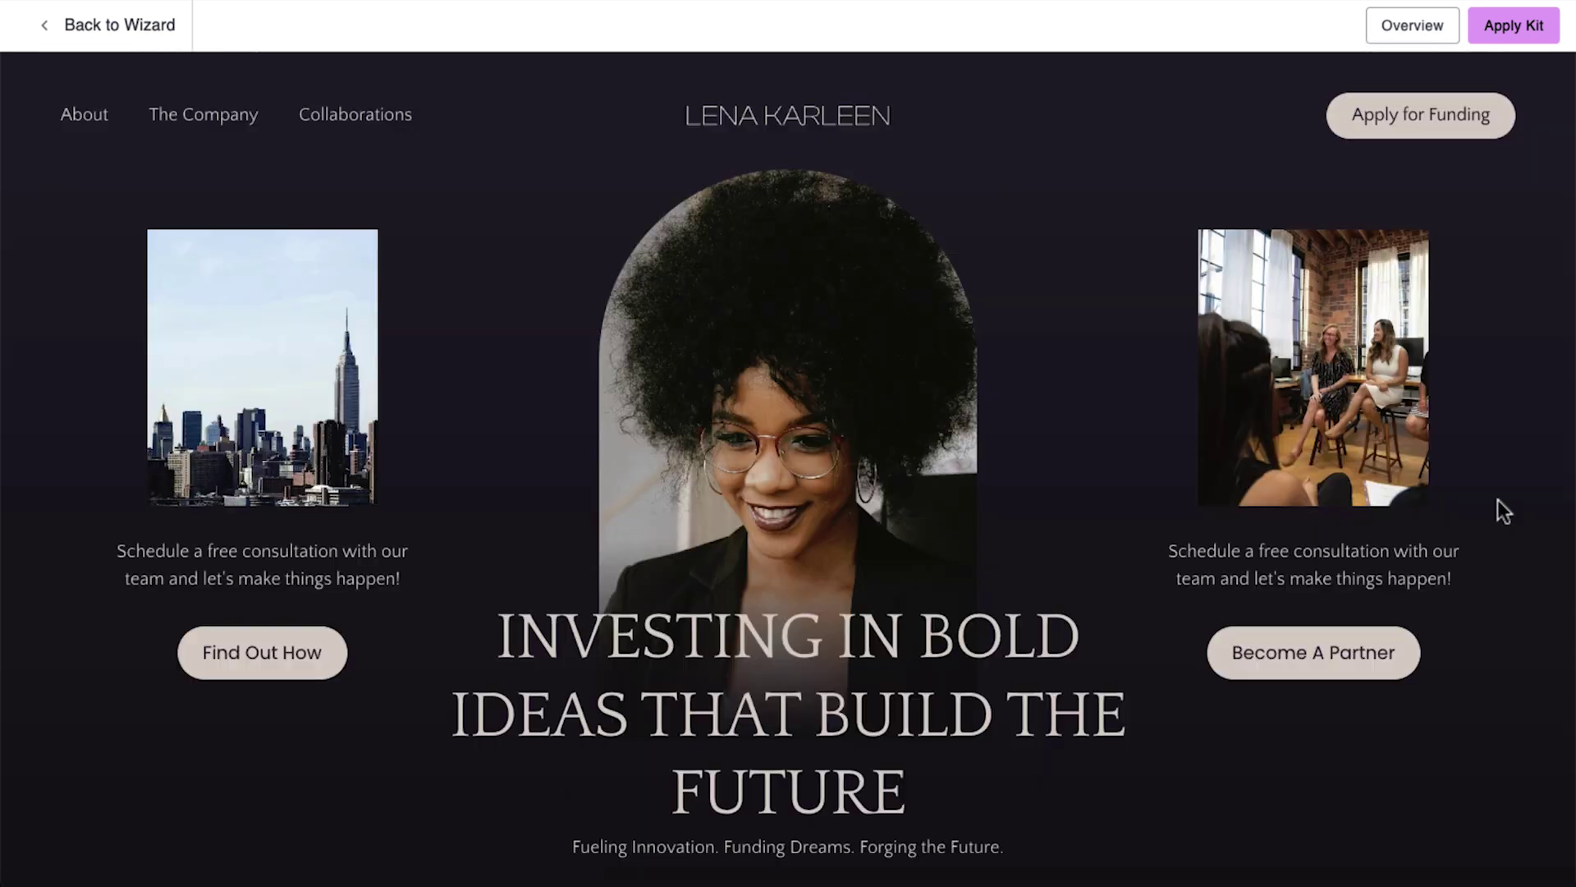
pyautogui.scroll(-8, 1498, 500)
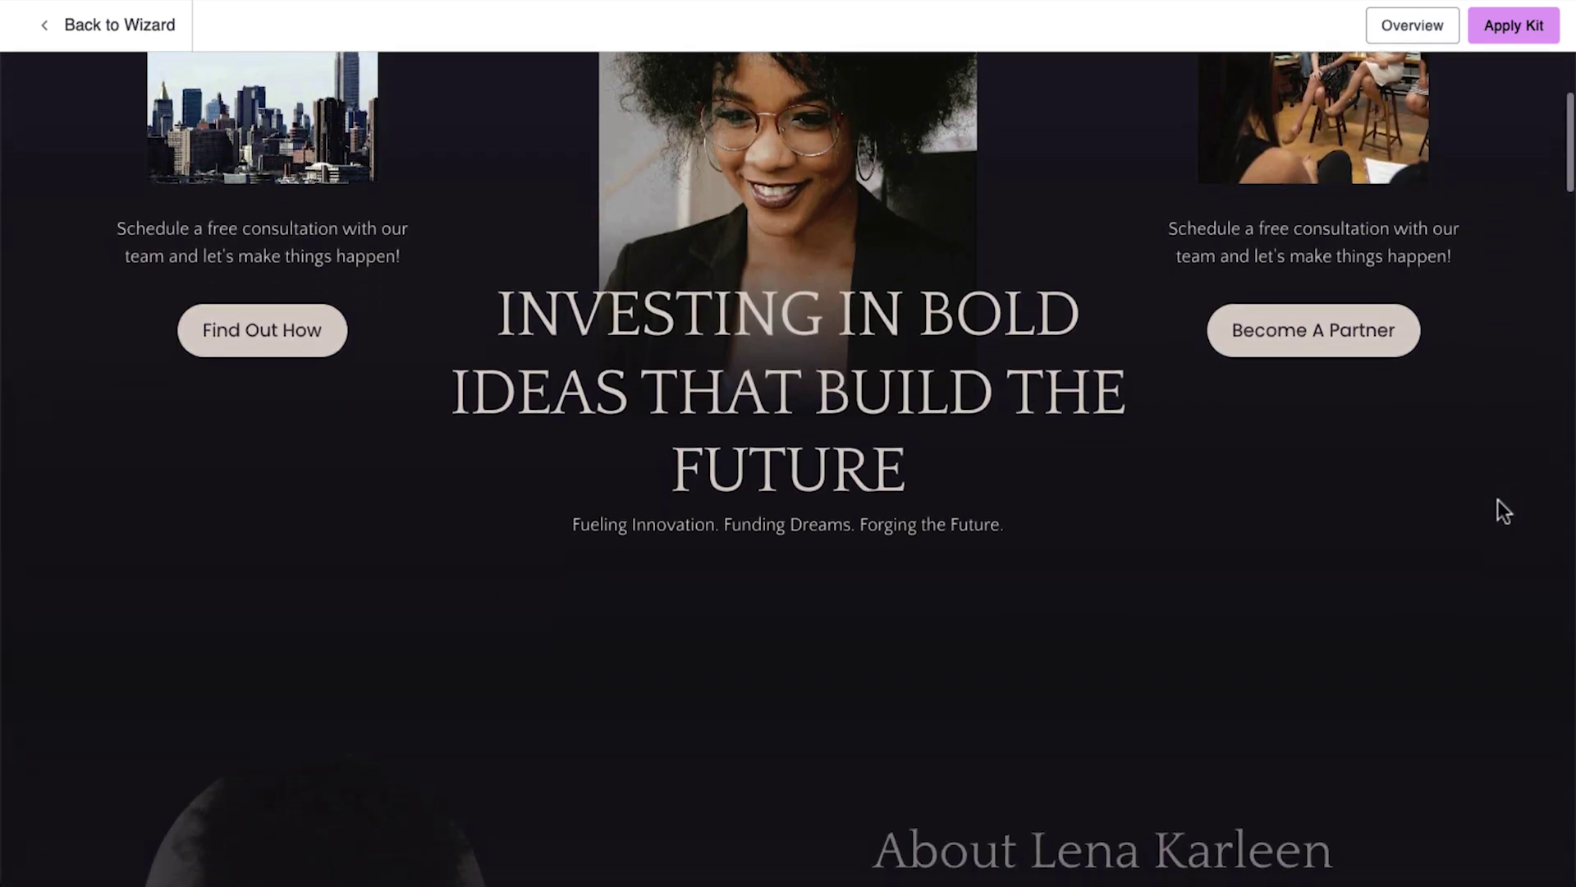
# Browse the Startup & Investment and Pilates Studio previews, reaching the Jewellery Shop's Our Collections section
pyautogui.scroll(-10, 1497, 499)
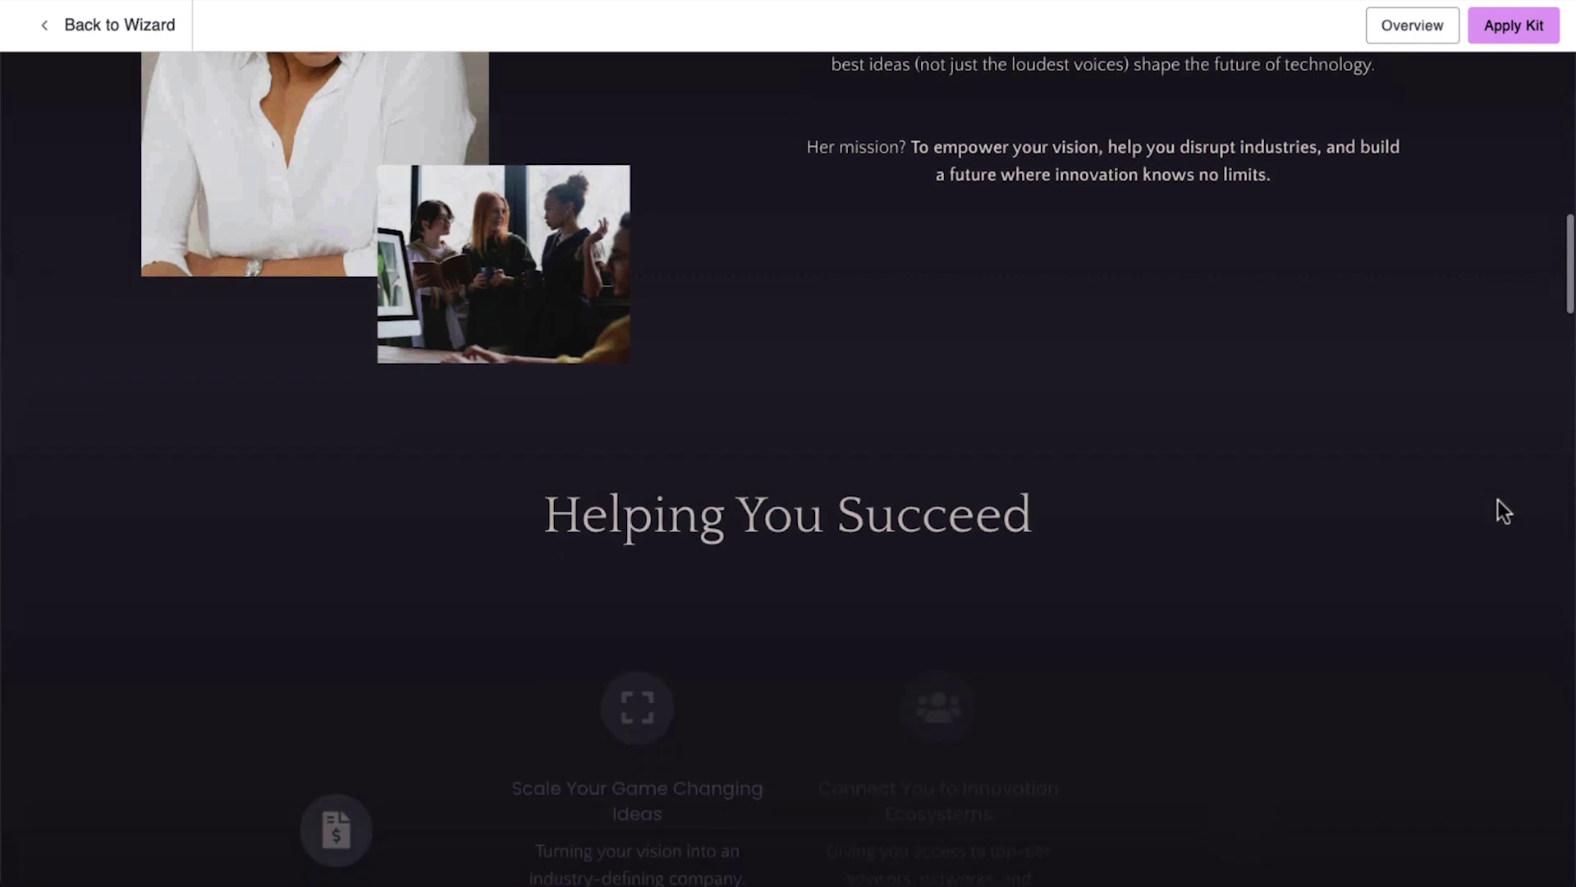
pyautogui.scroll(-10, 1497, 499)
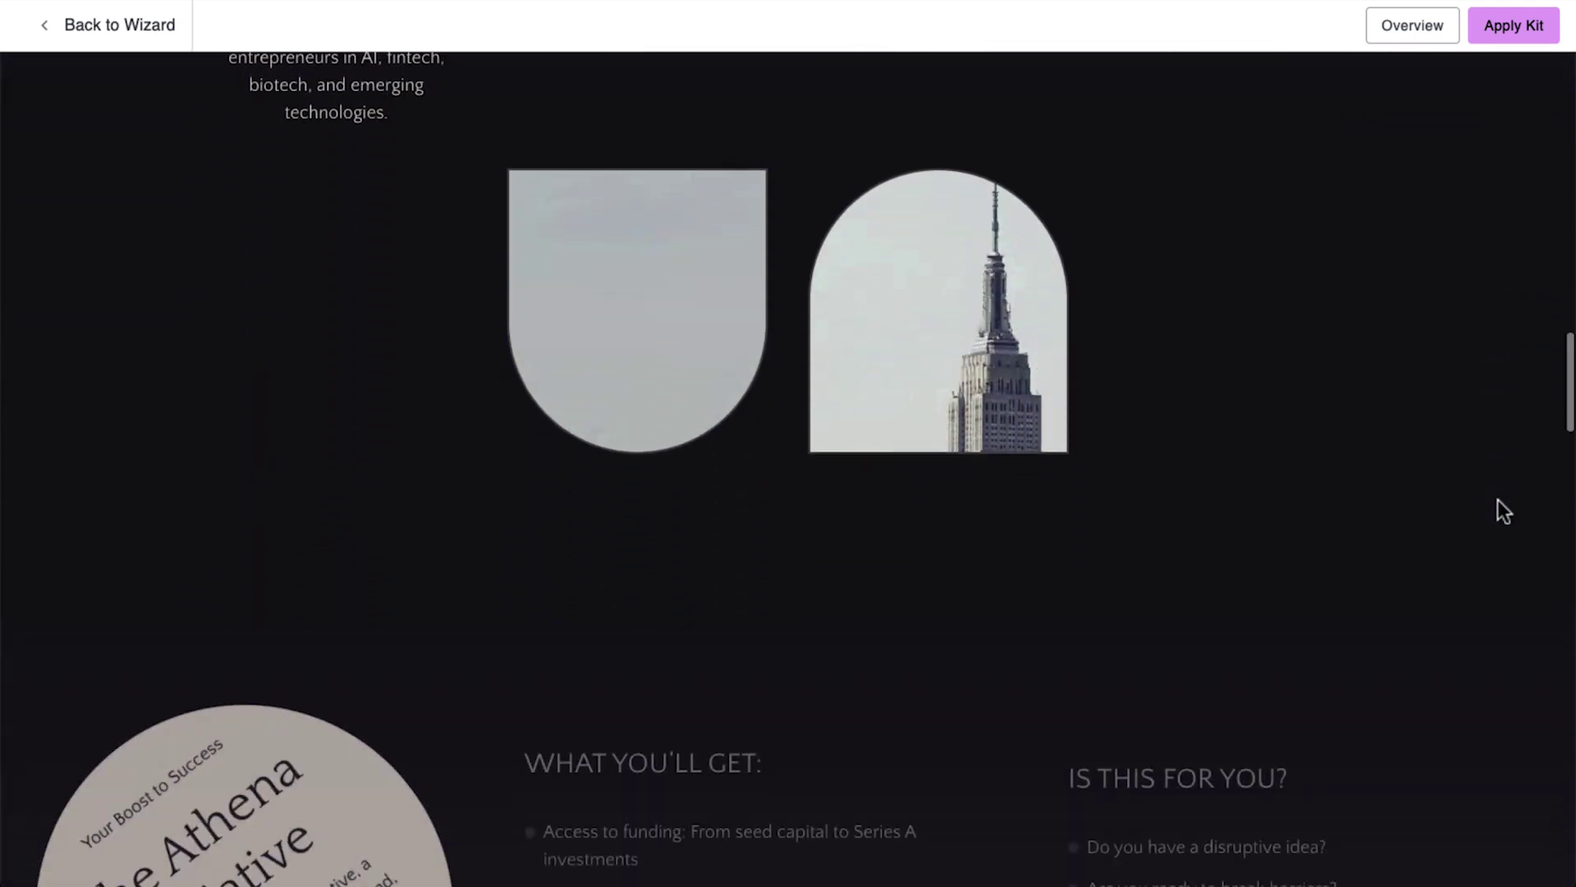
pyautogui.scroll(-10, 1498, 499)
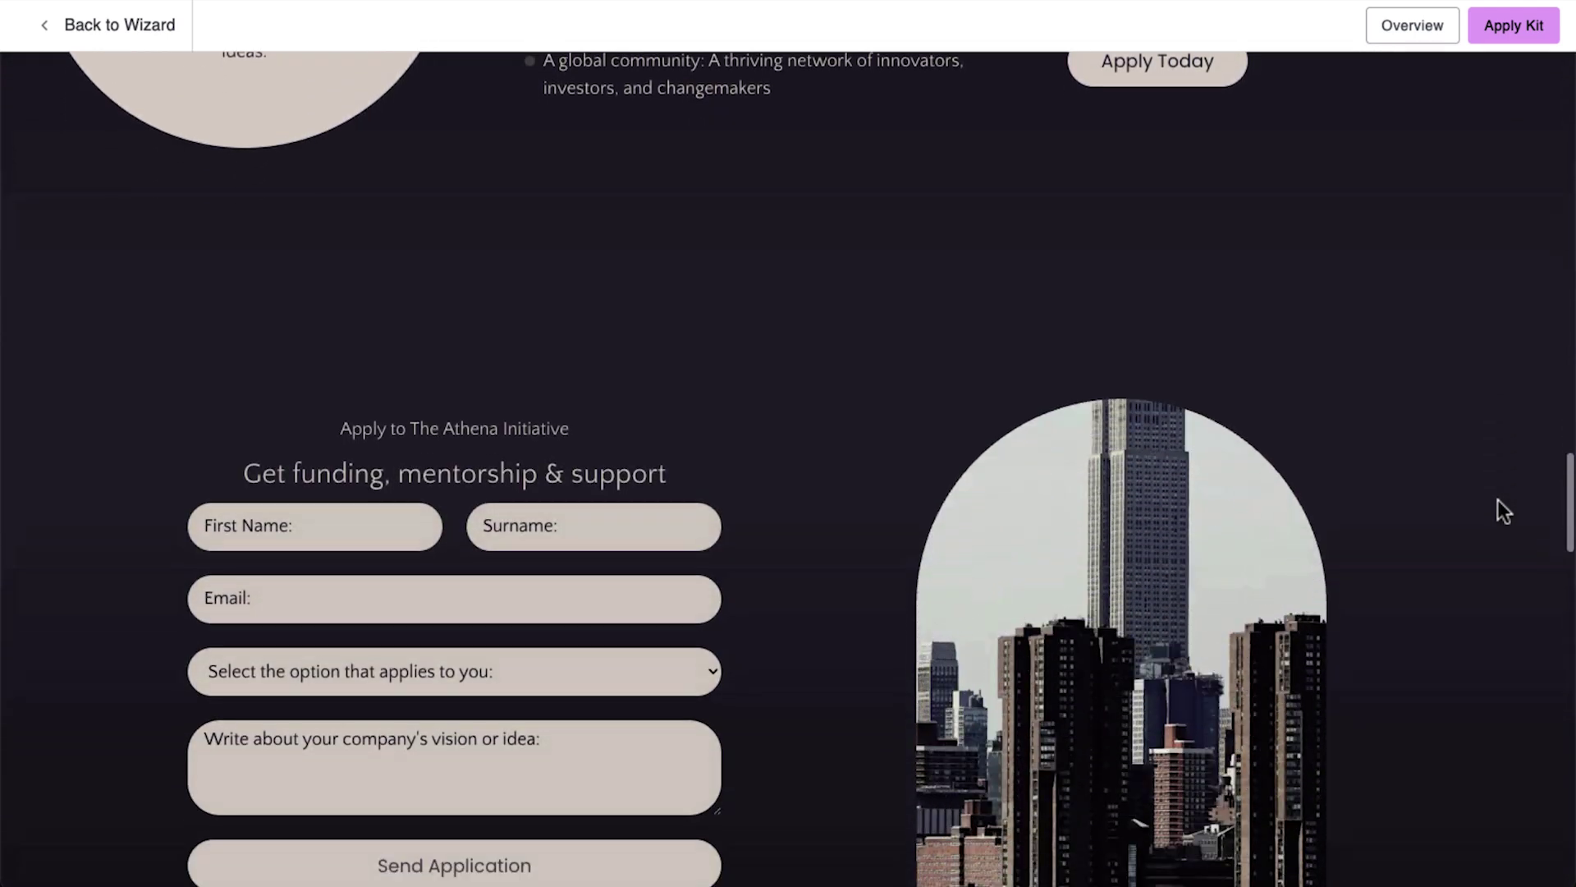
pyautogui.scroll(-10, 1497, 510)
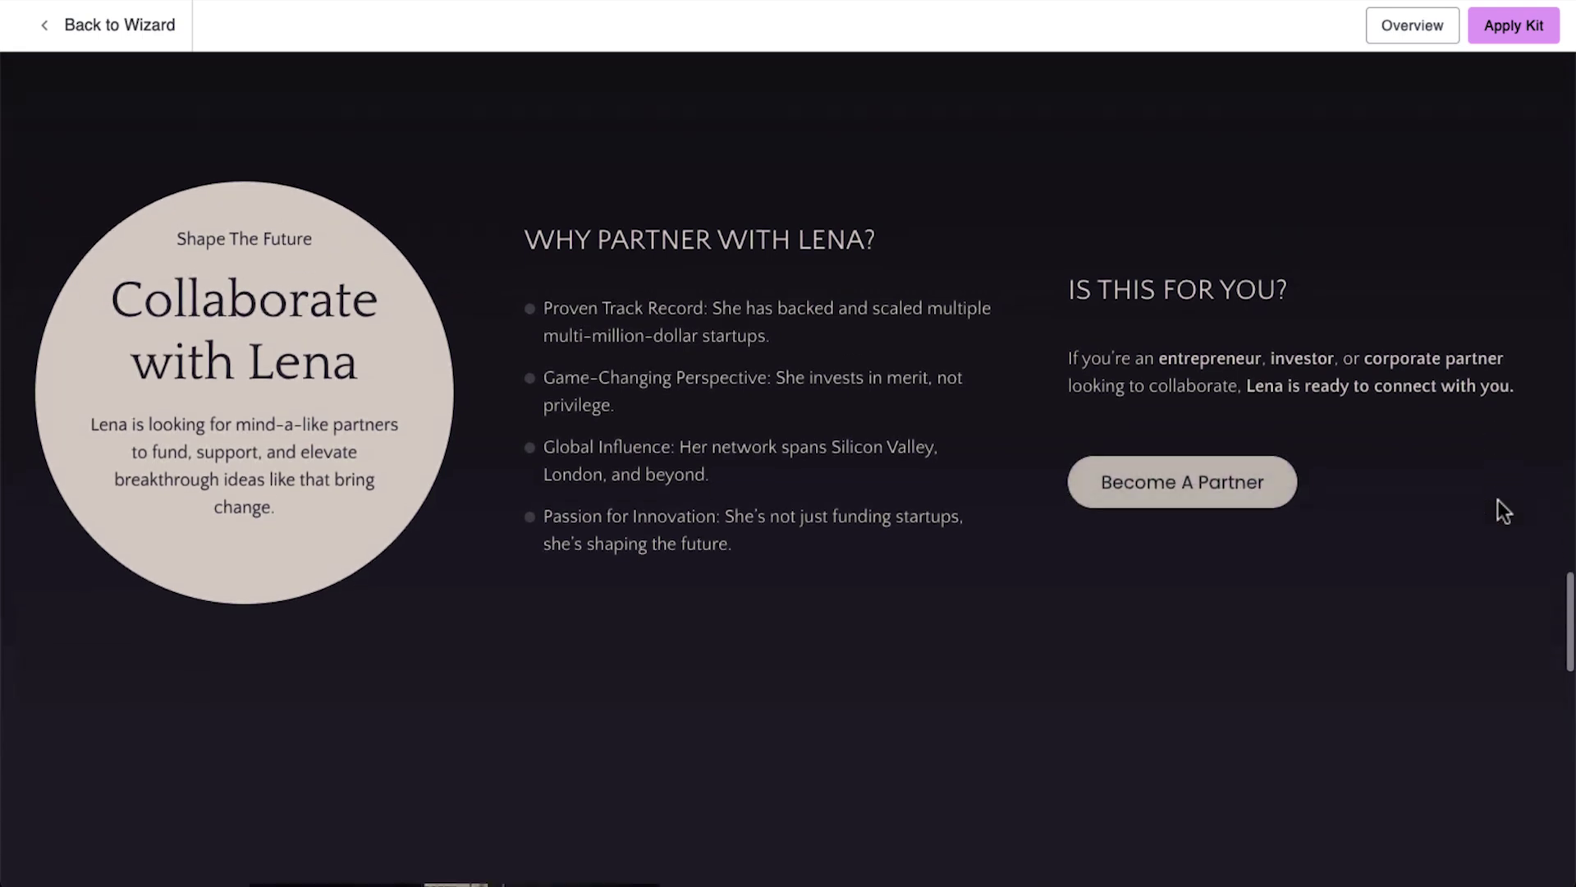
pyautogui.scroll(-10, 1503, 510)
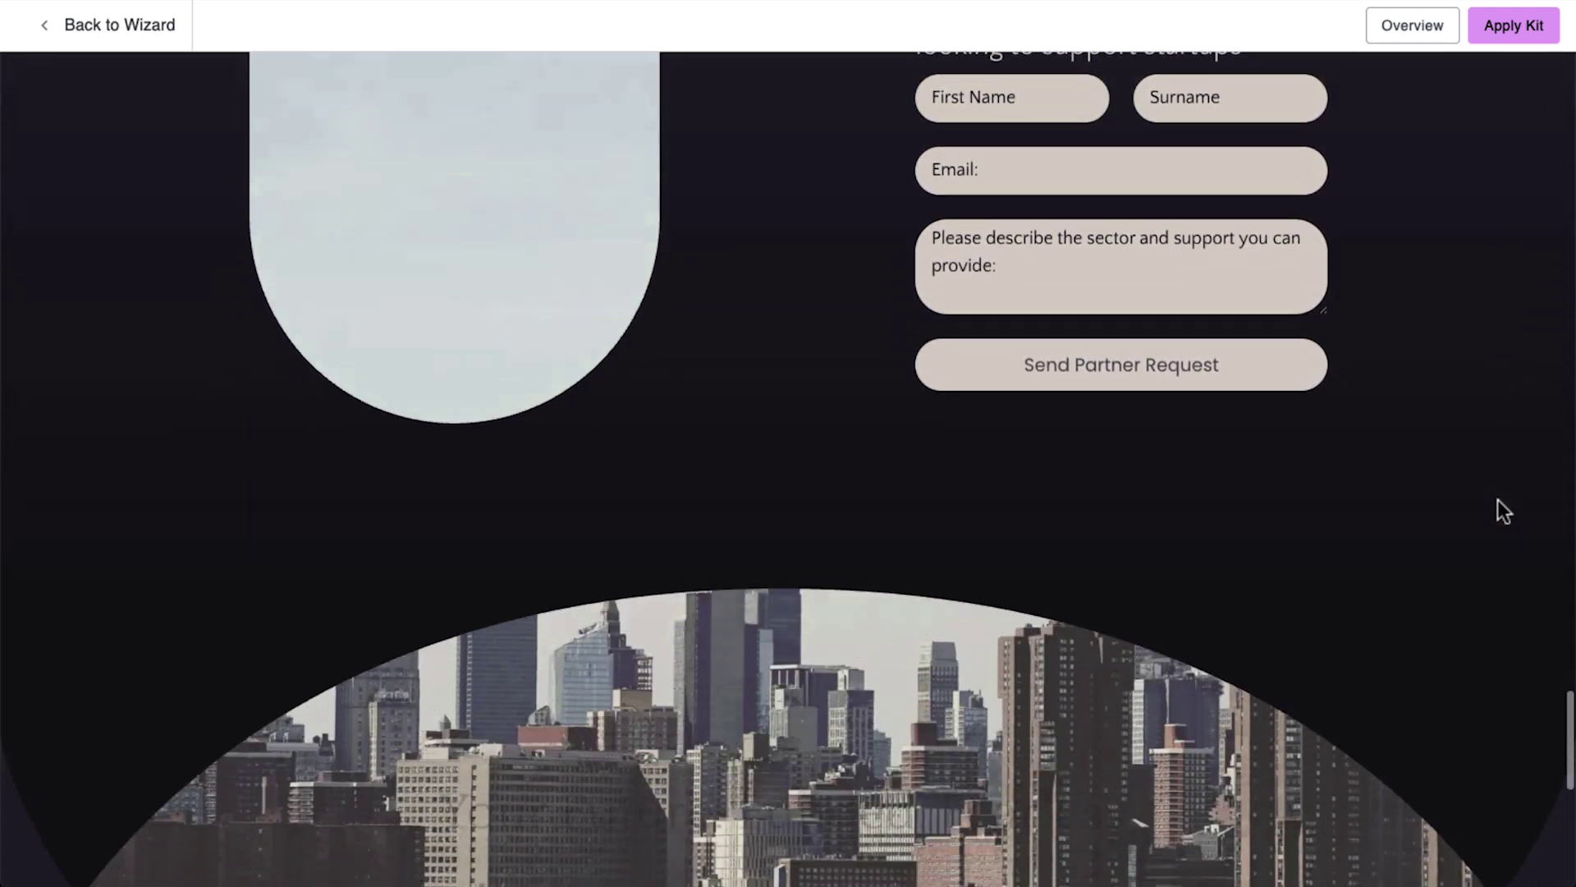
pyautogui.scroll(-10, 1498, 499)
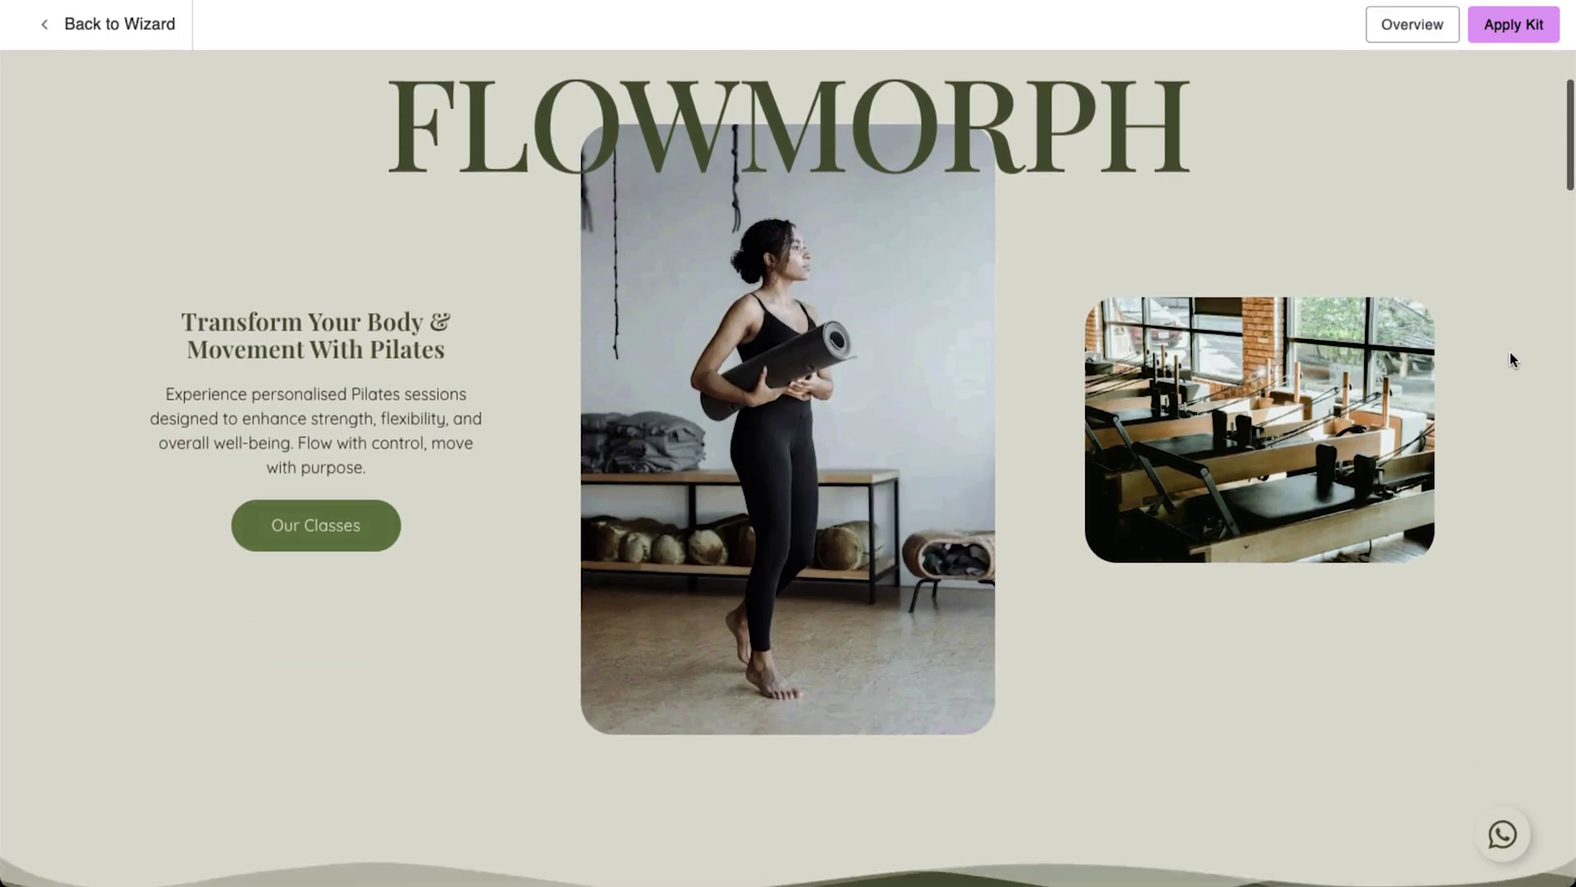
pyautogui.scroll(-10, 1513, 359)
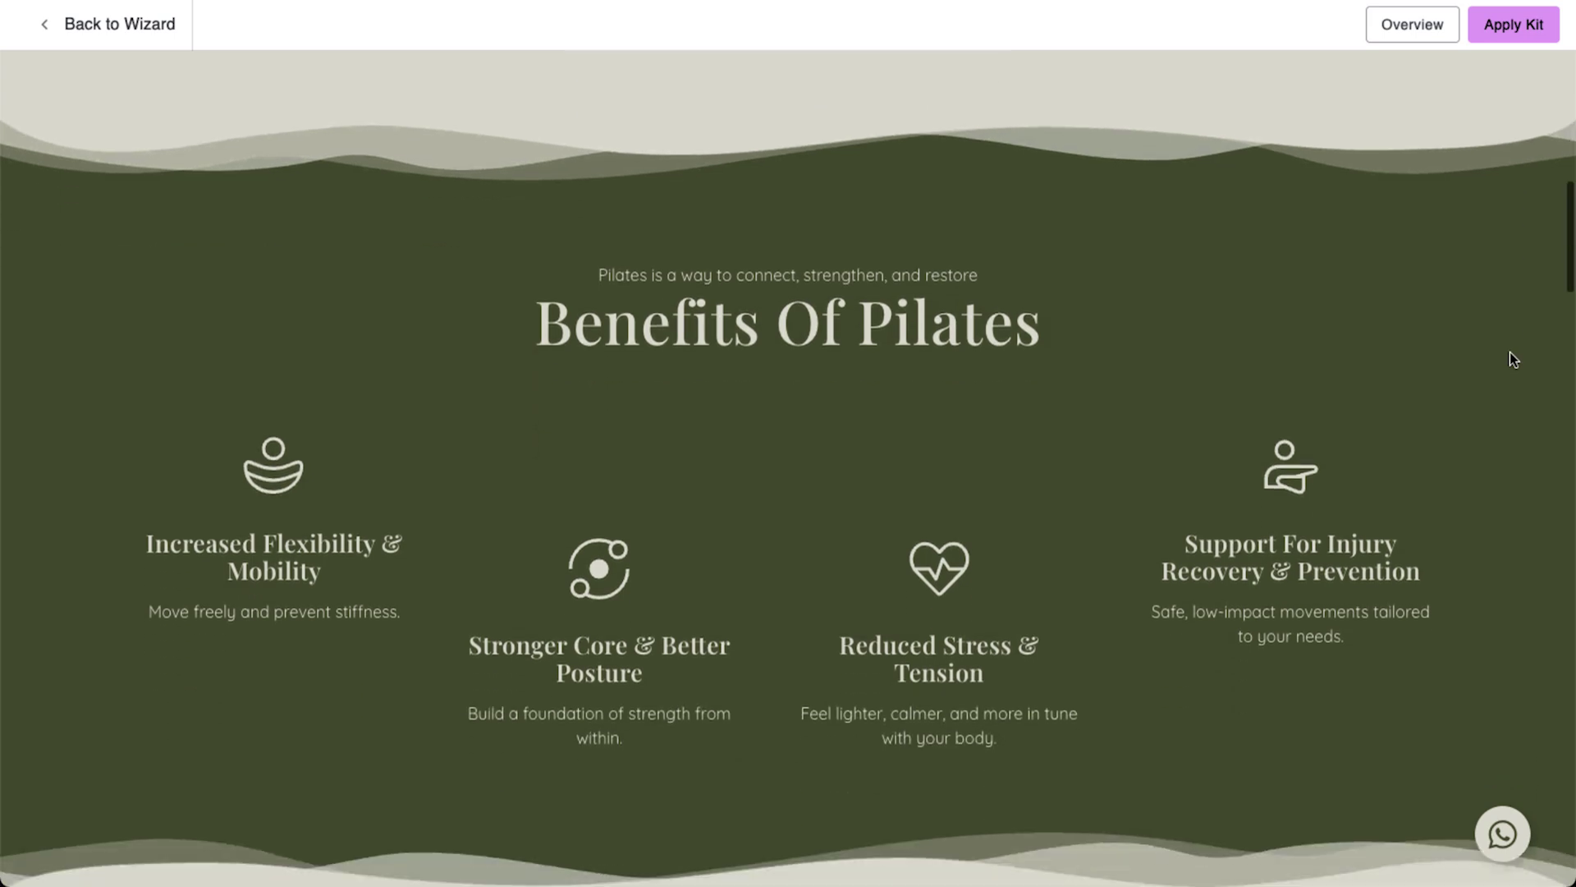
pyautogui.scroll(-10, 1514, 359)
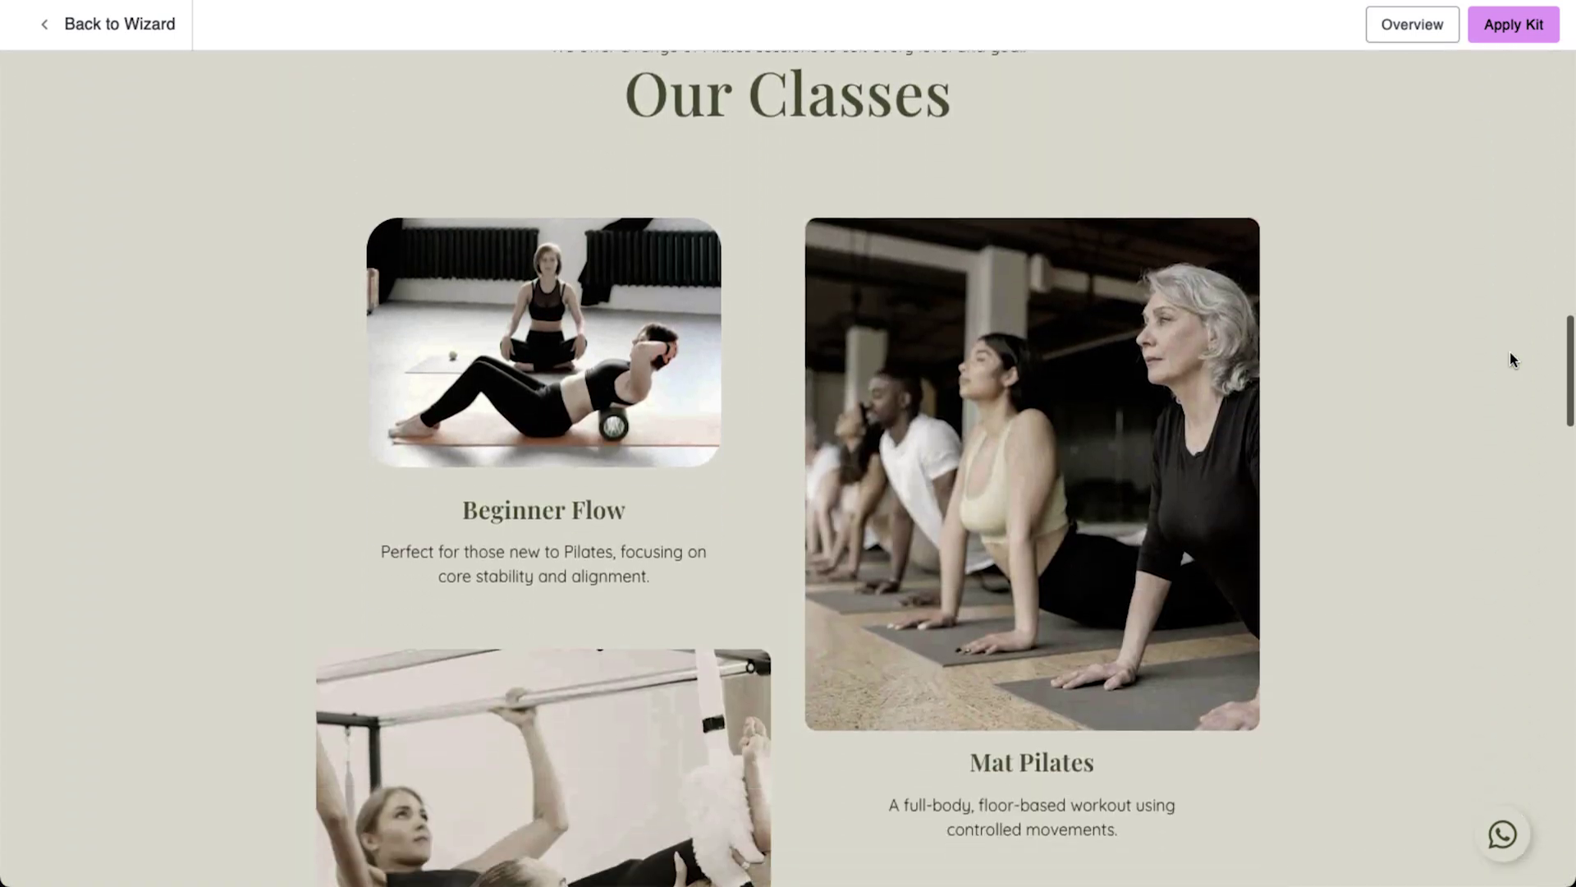
pyautogui.scroll(-10, 1513, 359)
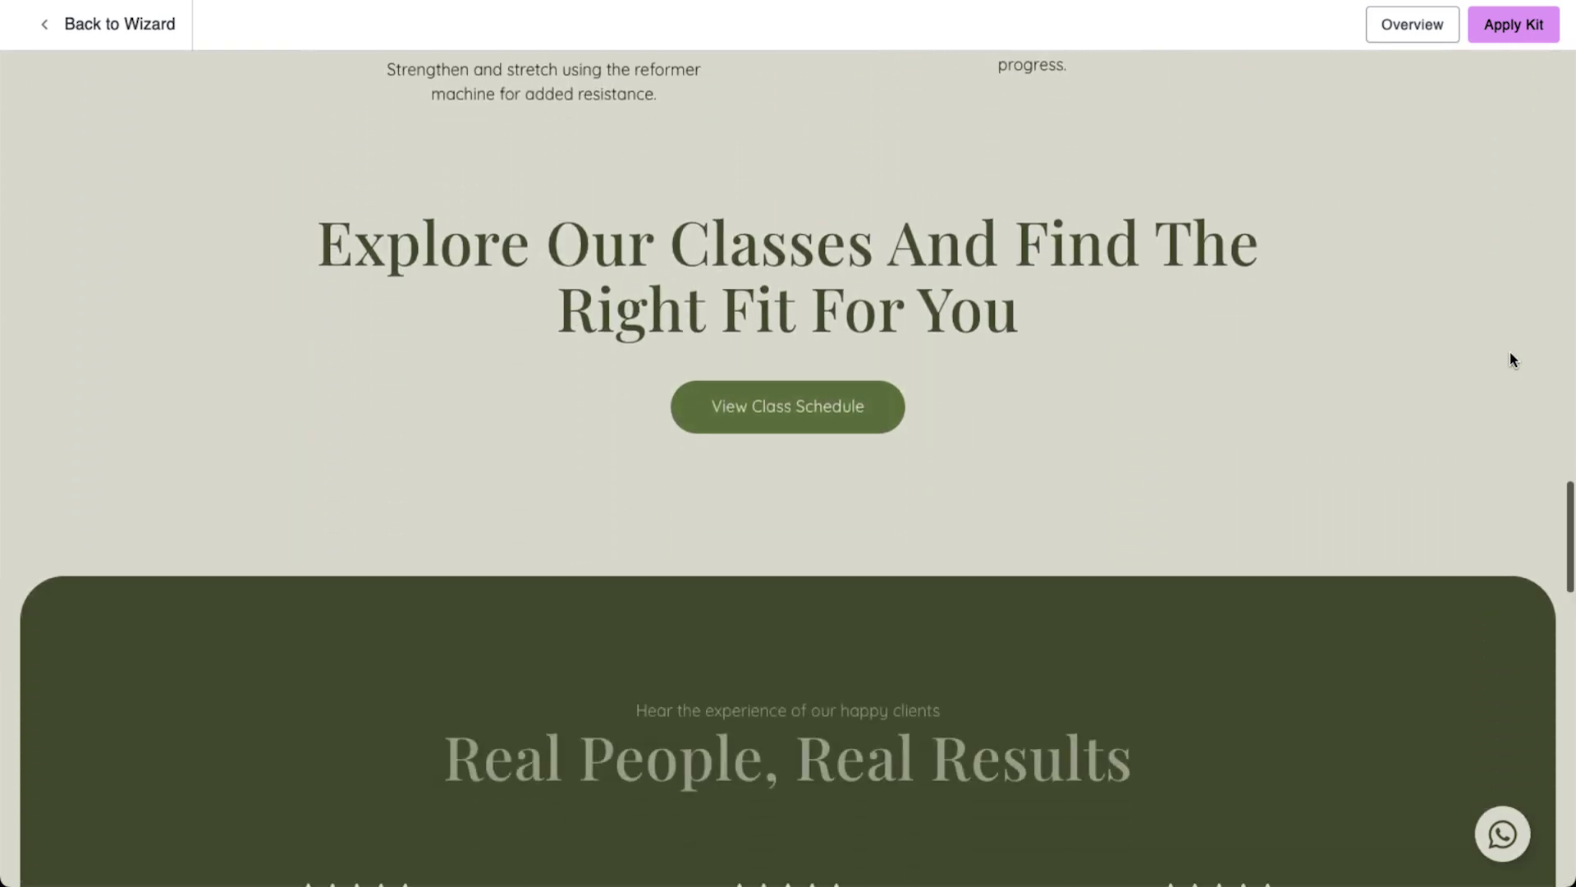
pyautogui.scroll(-3, 1510, 351)
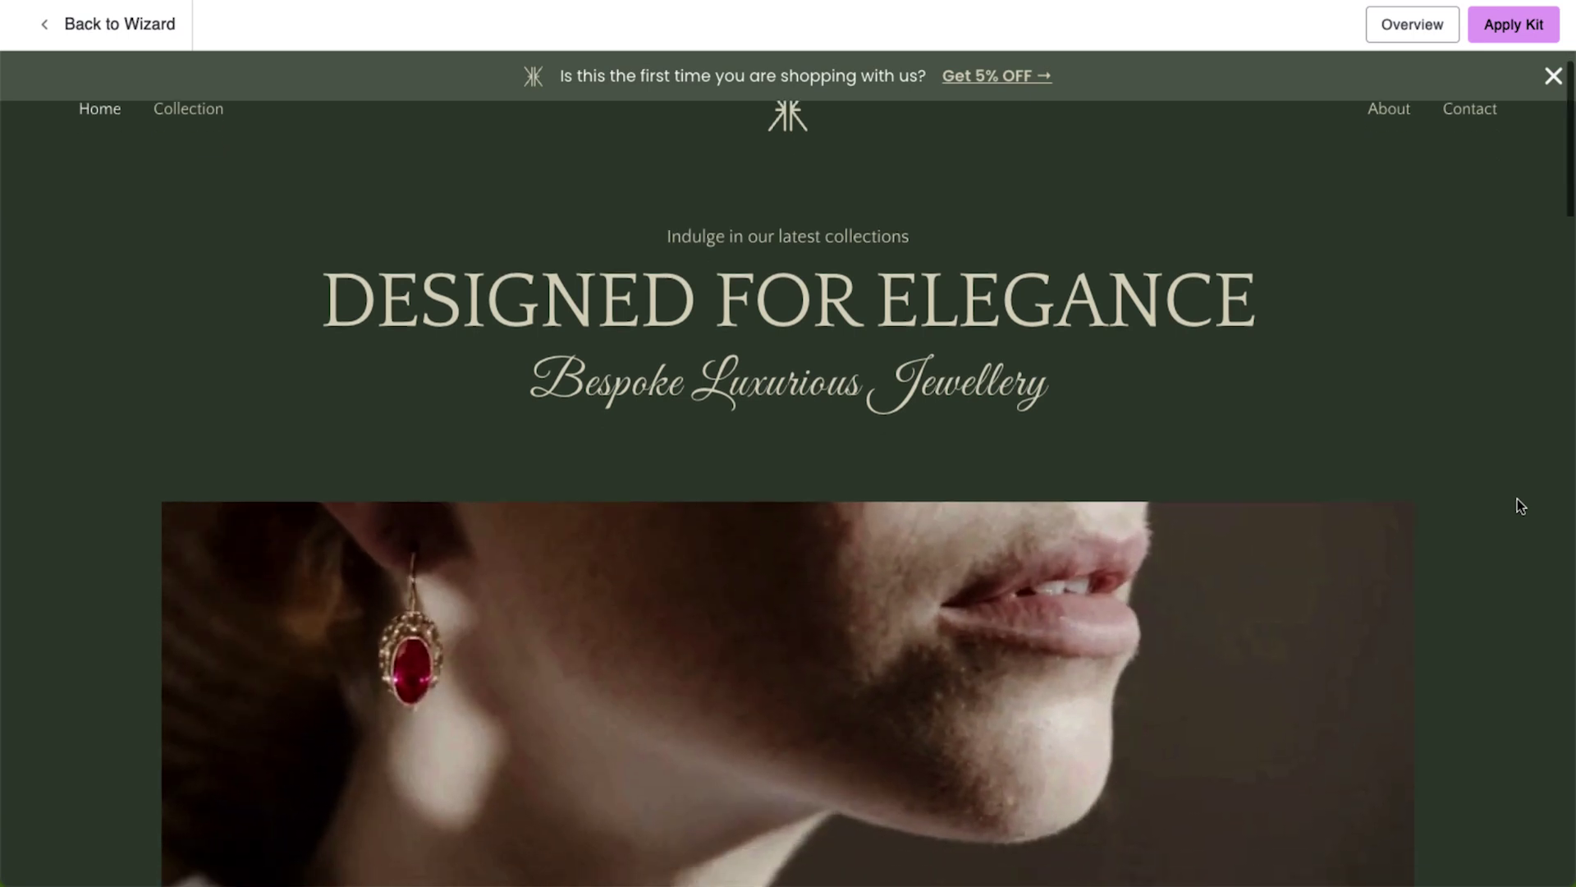
pyautogui.scroll(-12, 1520, 505)
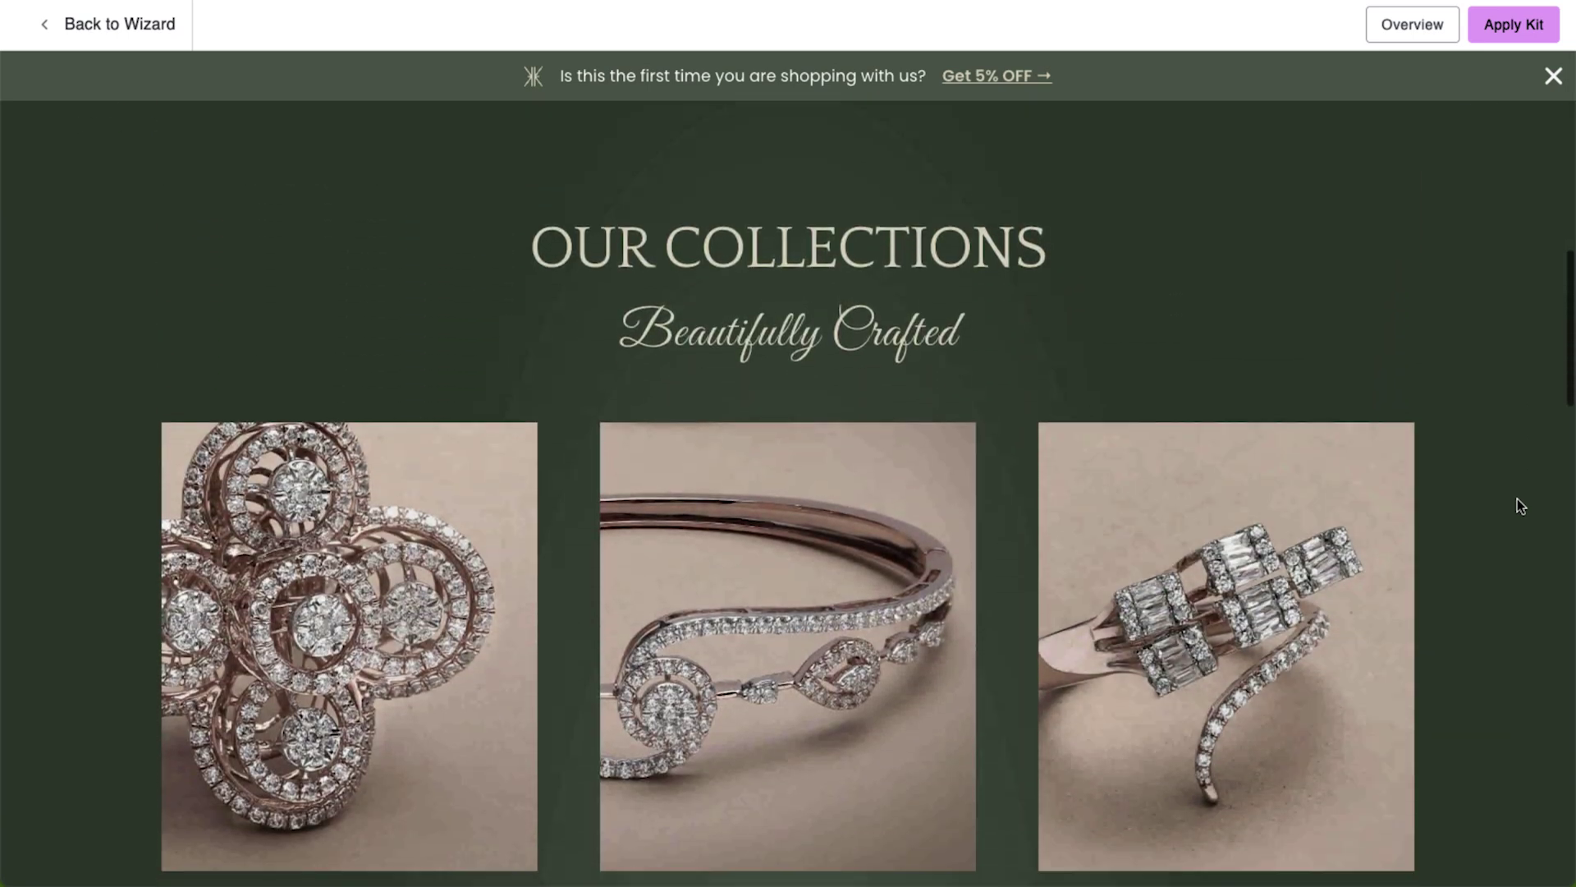
pyautogui.scroll(-12, 1519, 505)
# Browse the Book Store, Freelance Handywoman and Amerinio Villa kits to the bottom of NEXWAVE IT's page
pyautogui.scroll(-3, 1517, 500)
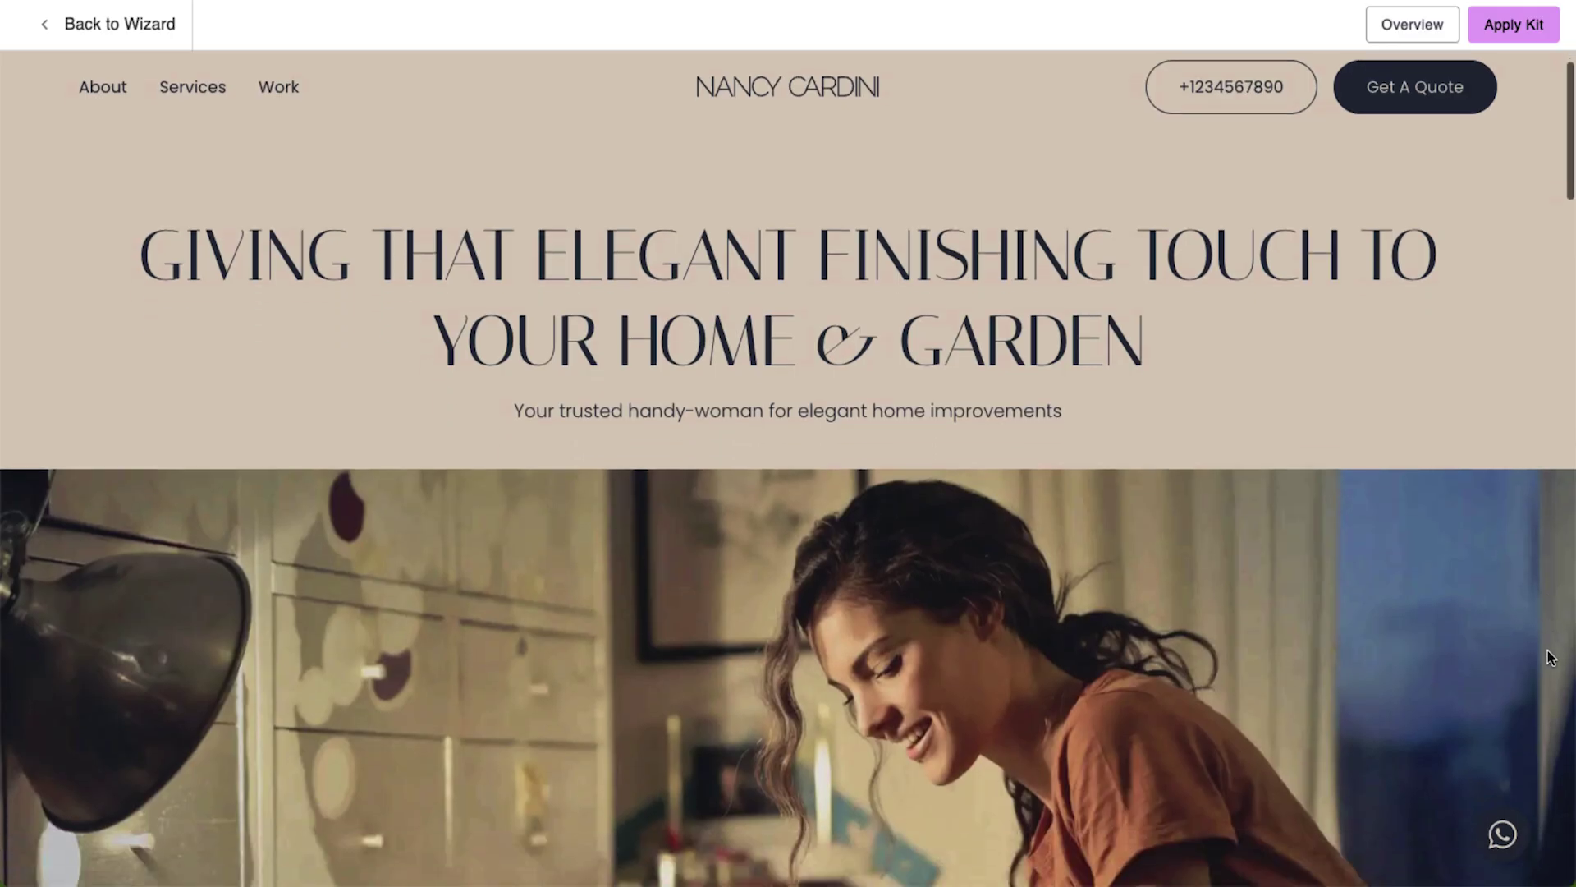
pyautogui.scroll(-6, 1550, 657)
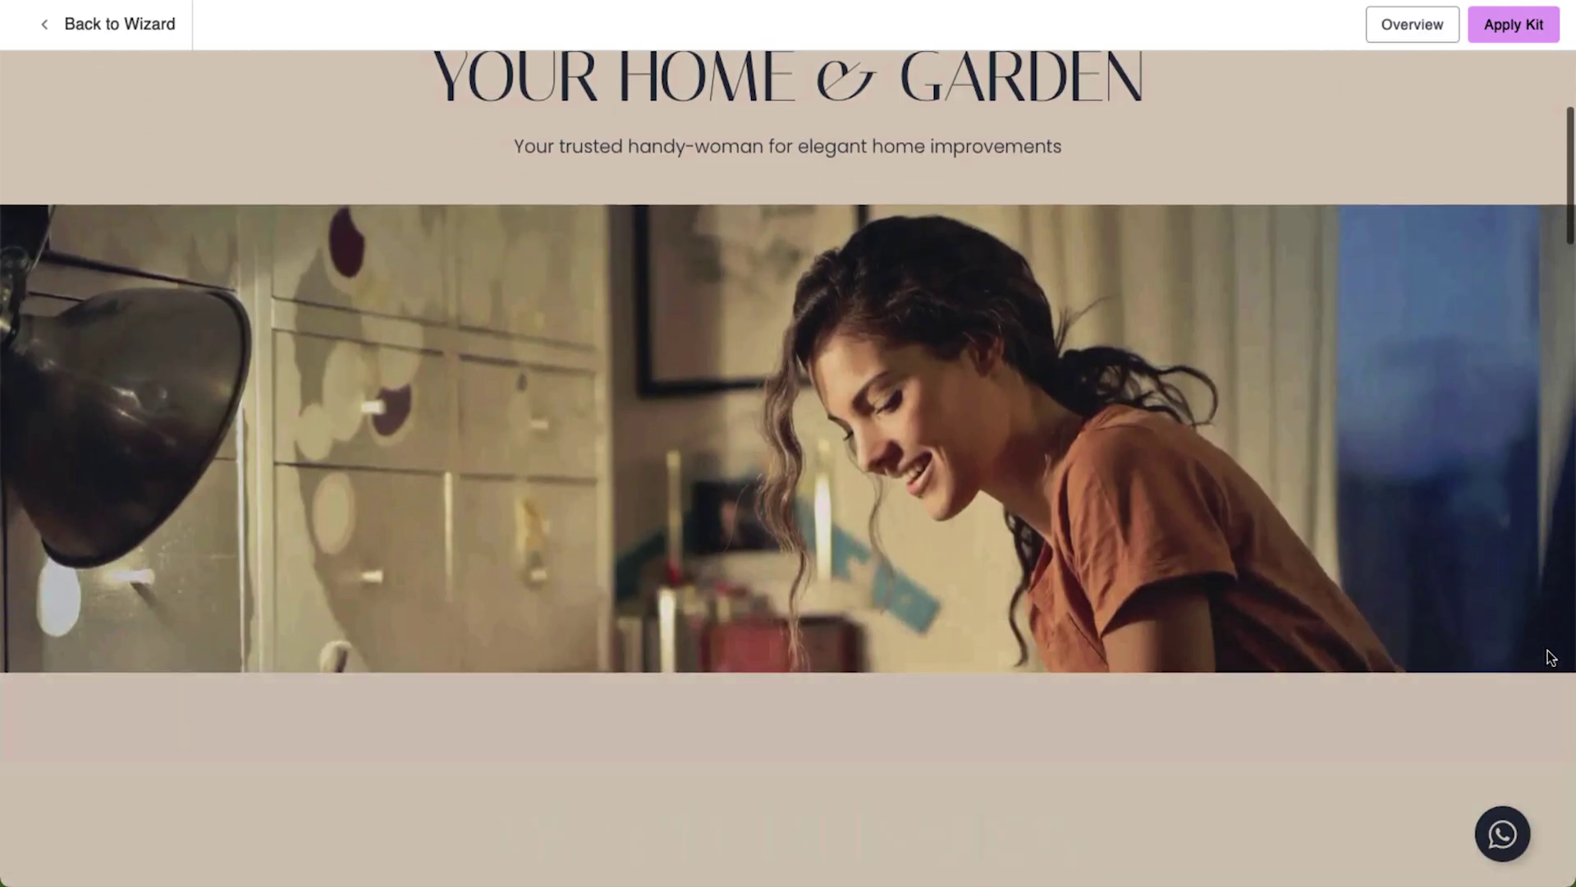
pyautogui.scroll(-10, 1551, 657)
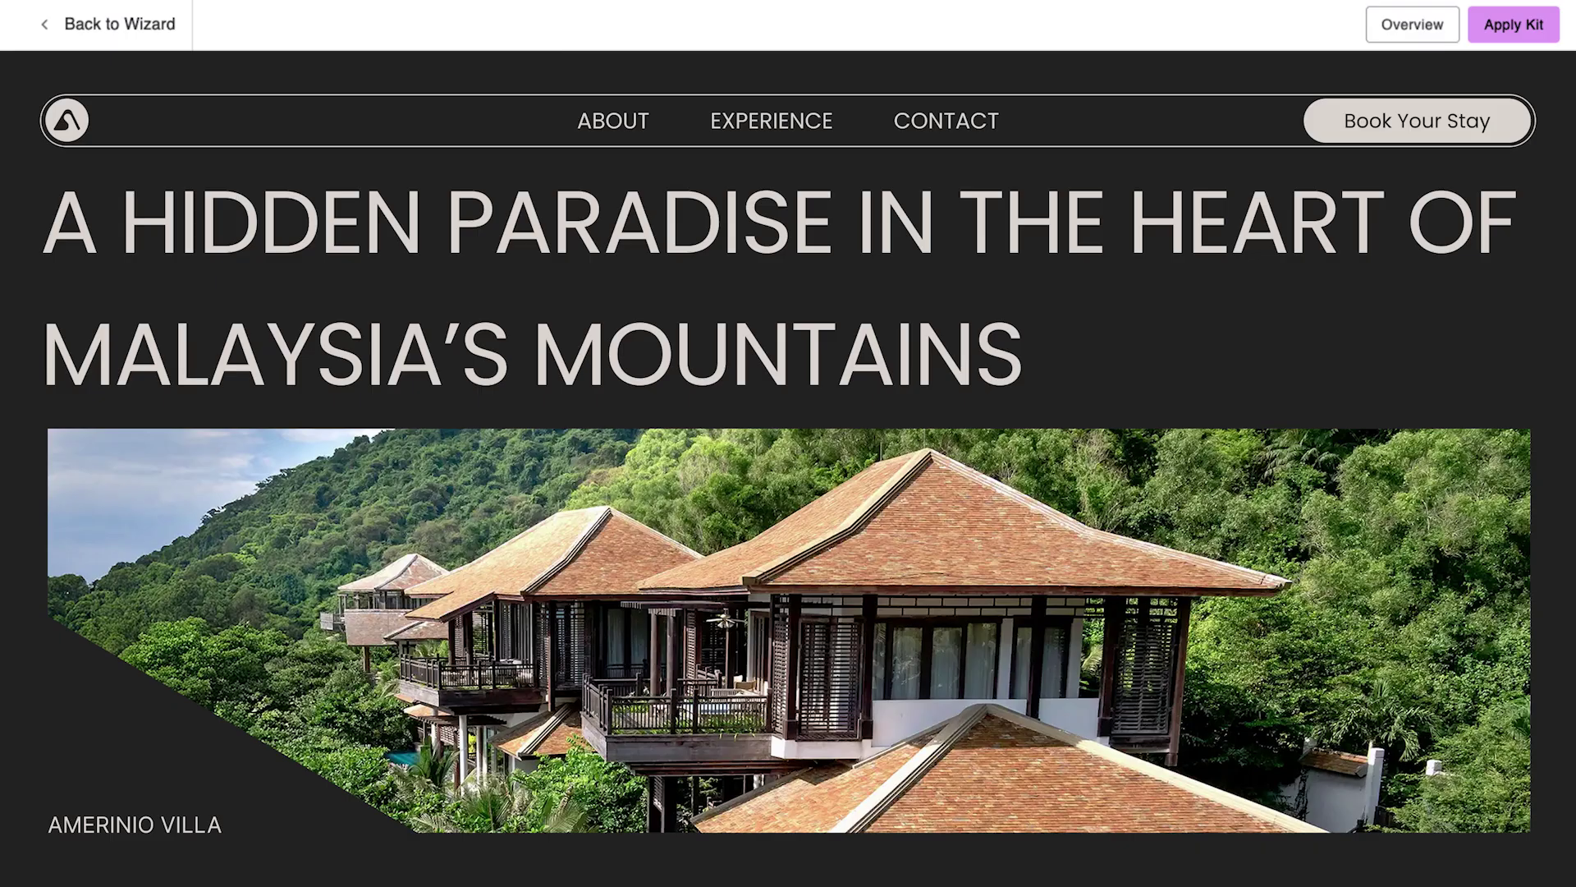
pyautogui.scroll(-10, 1564, 714)
pyautogui.scroll(-10, 789, 468)
pyautogui.scroll(-1, 788, 468)
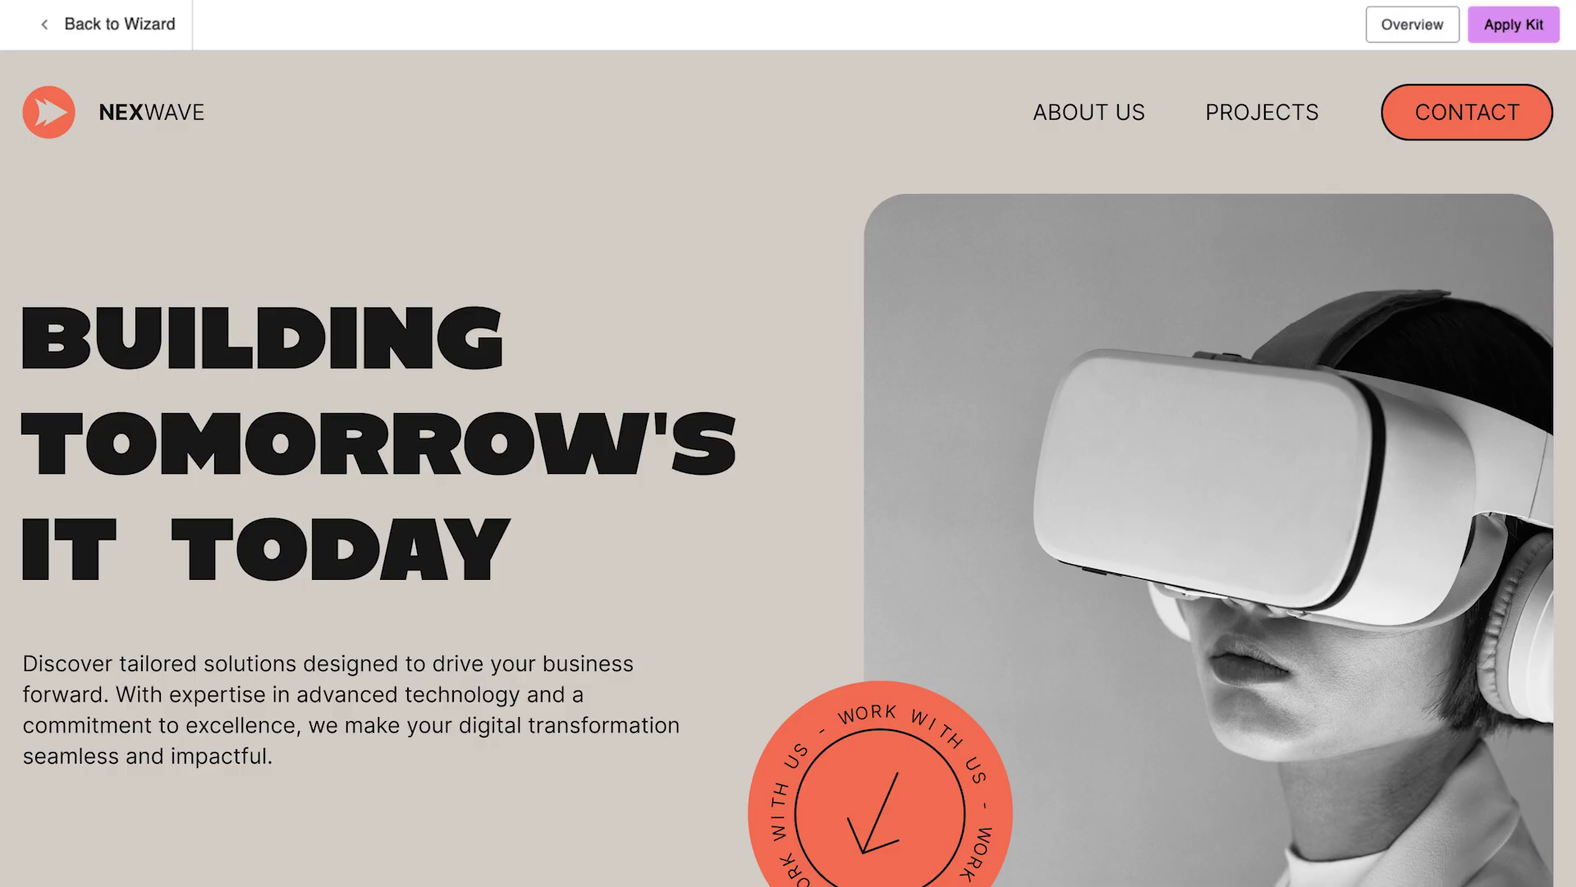
pyautogui.scroll(-10, 788, 468)
pyautogui.scroll(-15, 788, 468)
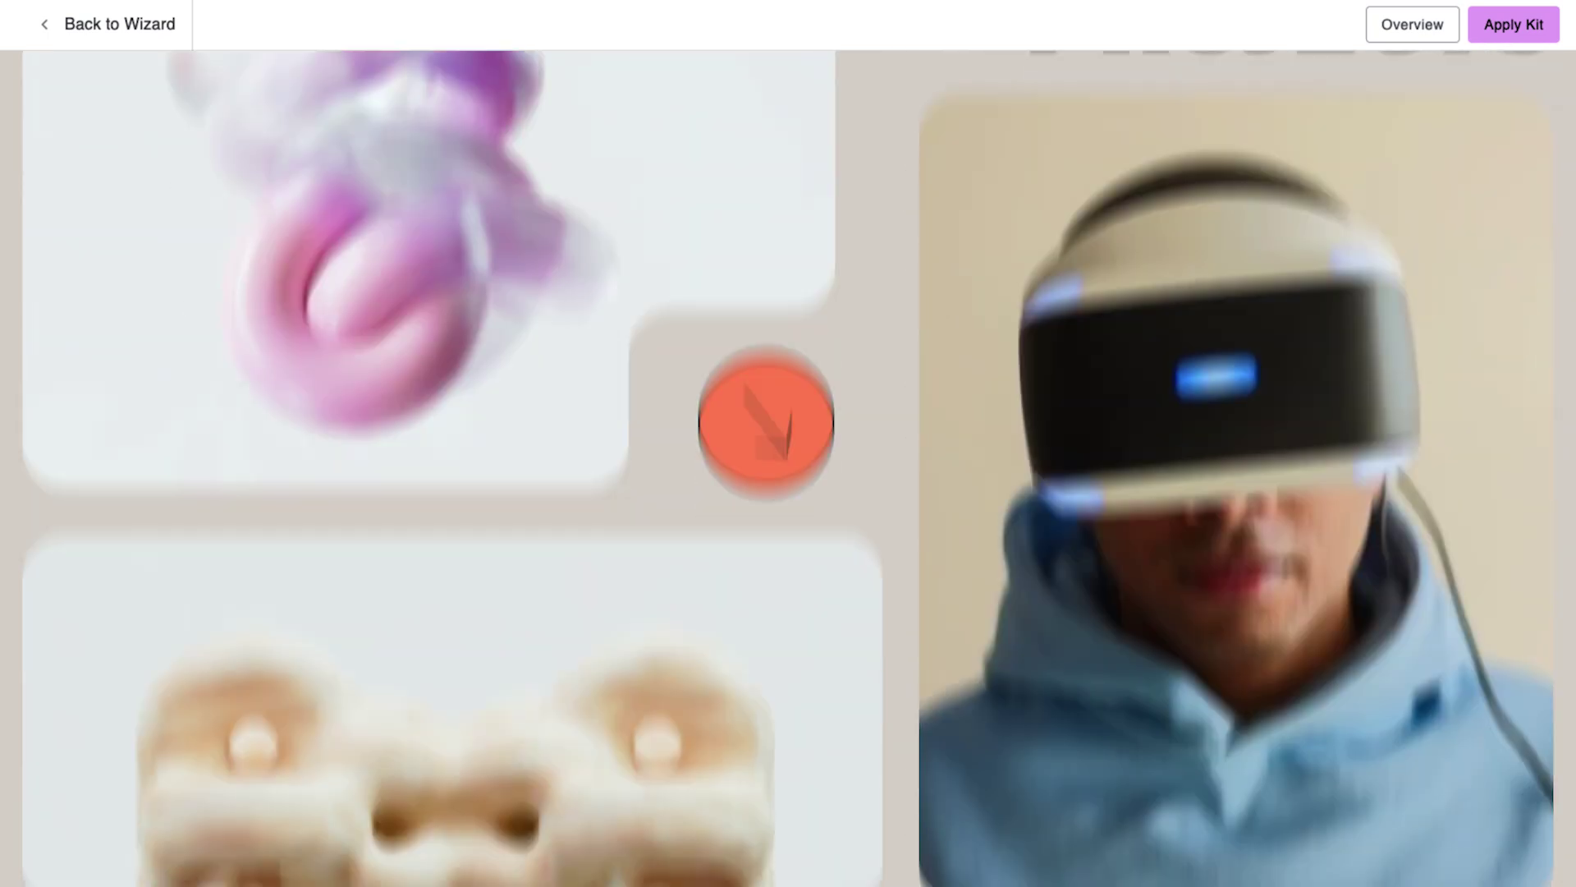